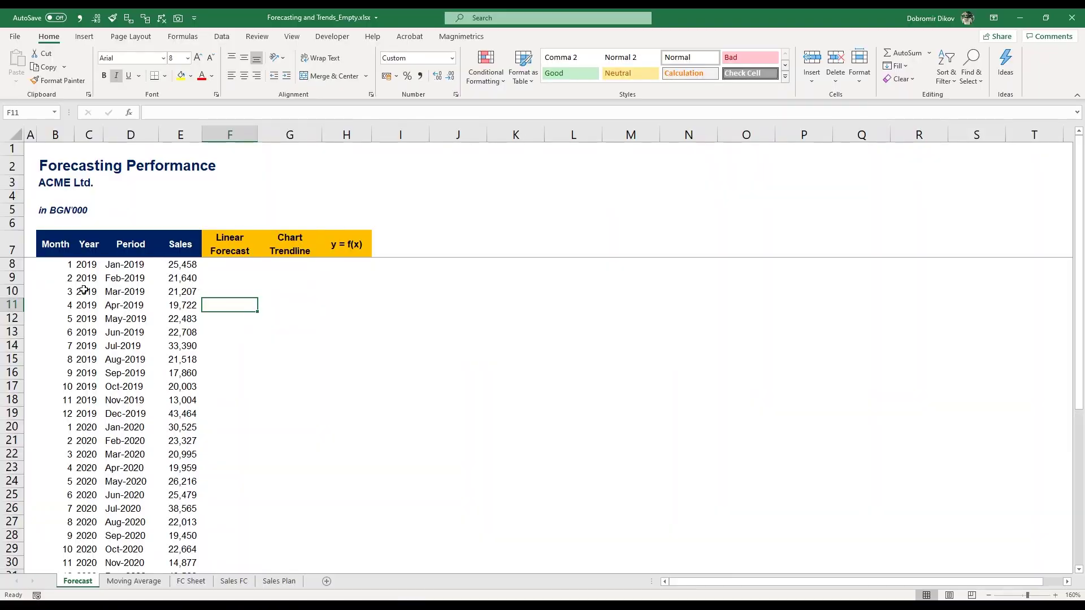
Step: Enter =FORECAST.LINEAR(D32,E8:E31,D8:D31) in F32 to forecast January 2021 sales
scroll(150, 370, "down", 6)
scroll(150, 370, "up", 5)
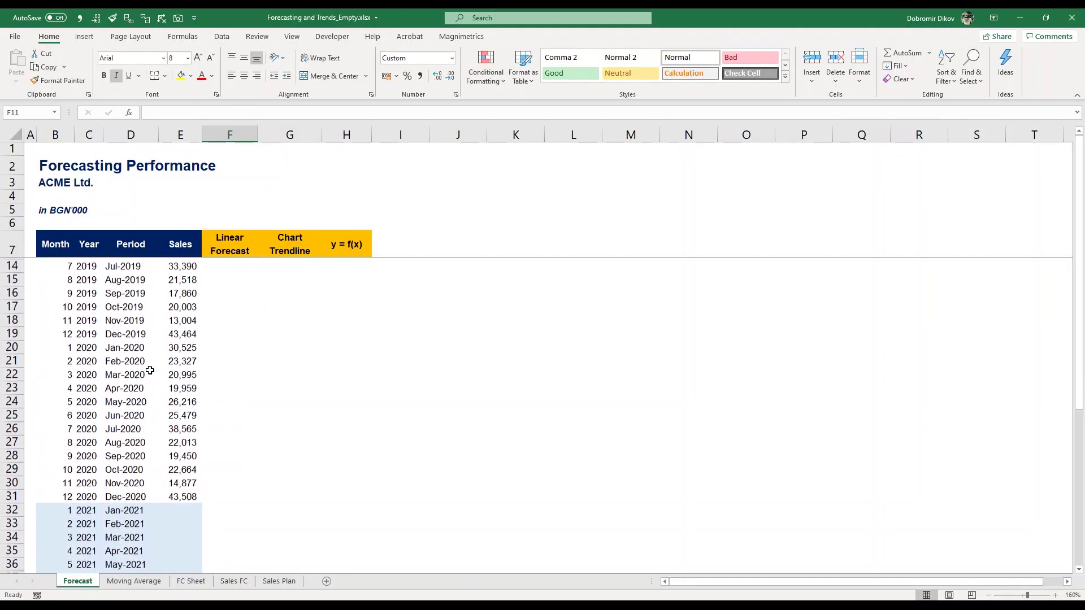
scroll(105, 296, "up", 1)
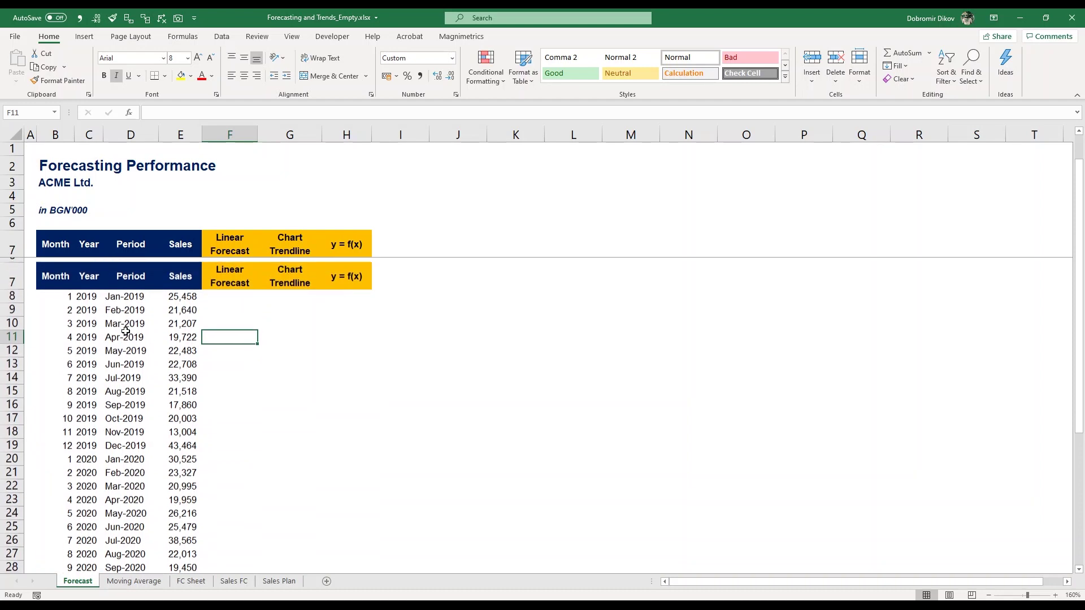
scroll(116, 317, "down", 5)
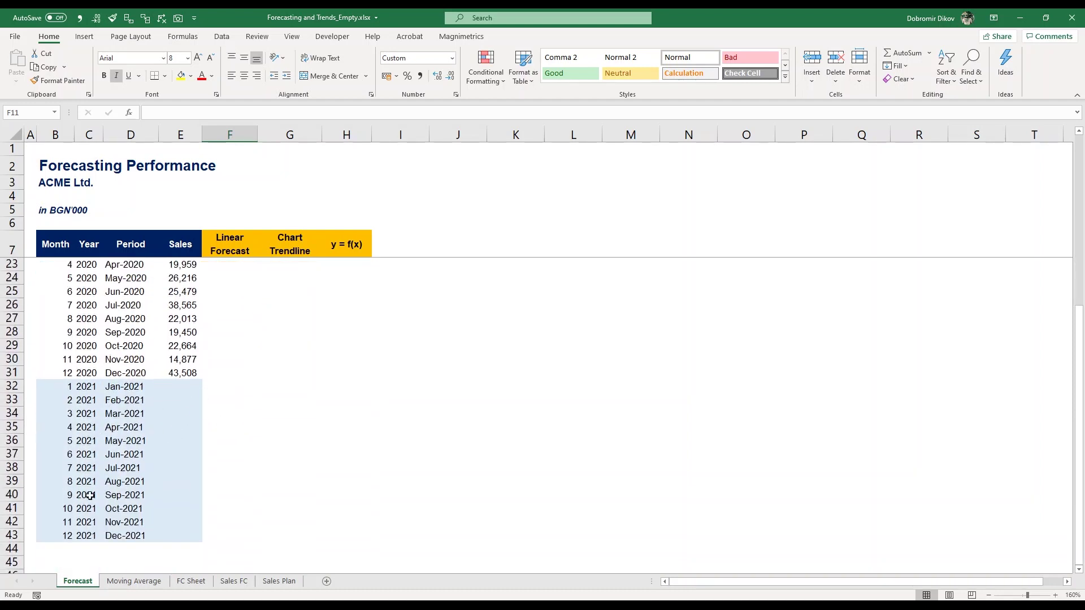
scroll(312, 337, "up", 7)
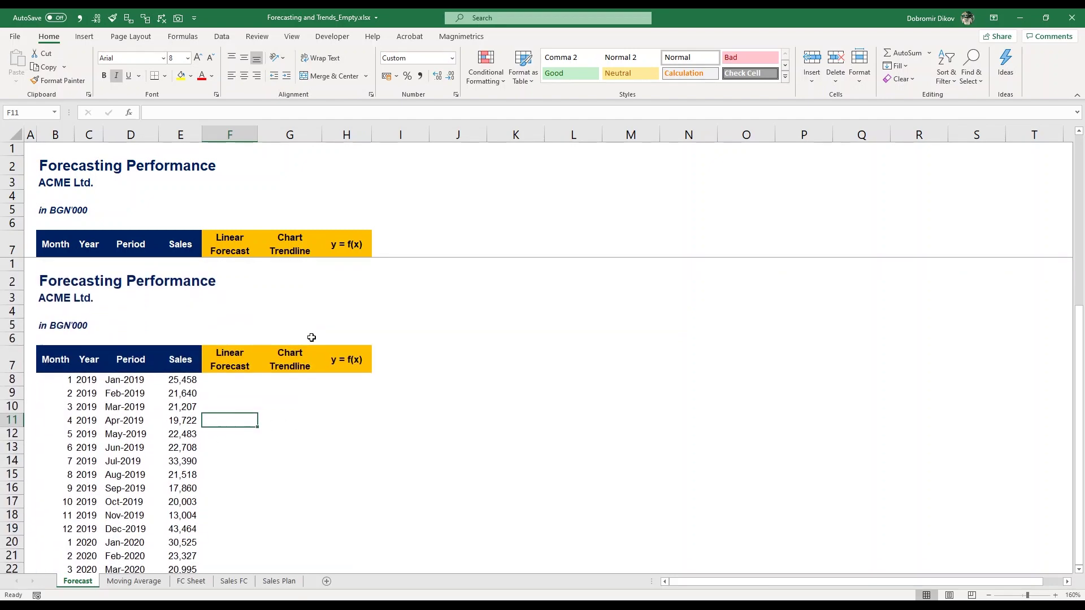
scroll(311, 338, "down", 5)
scroll(311, 337, "down", 4)
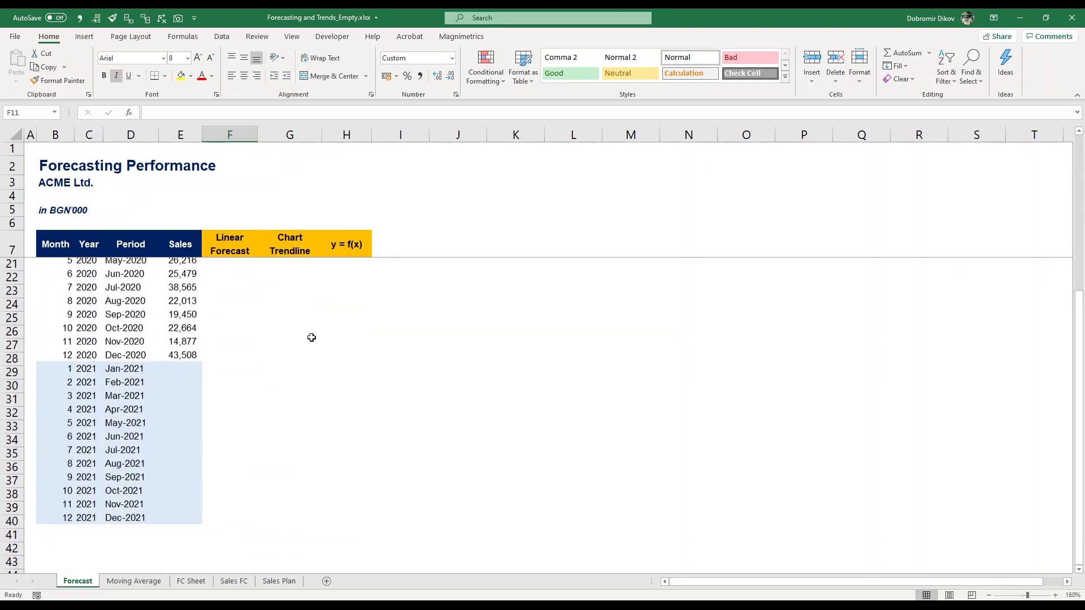
left_click(218, 329)
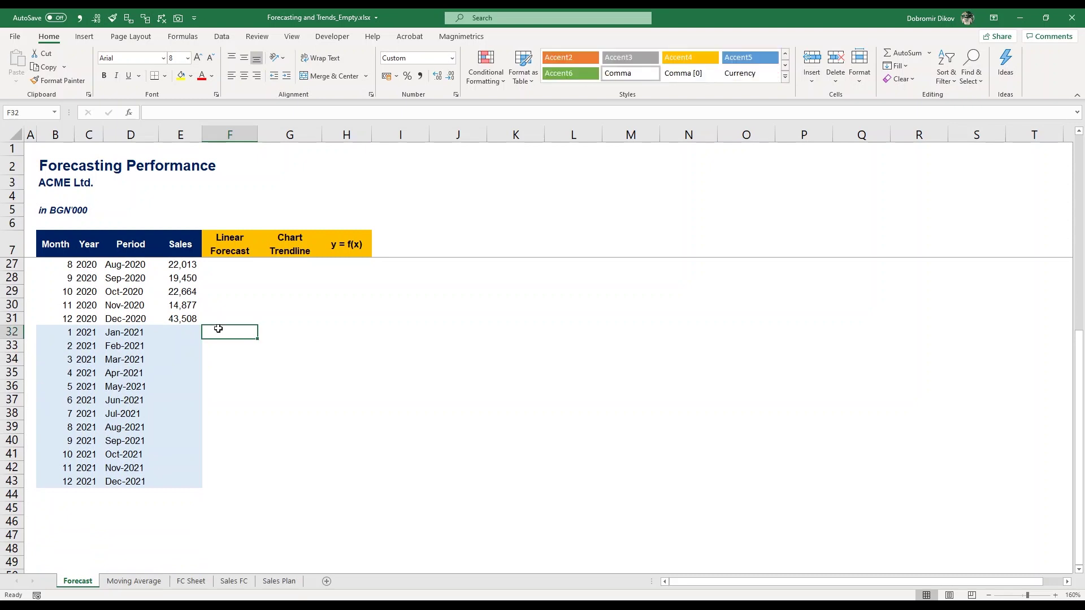
type("=FORECAST.")
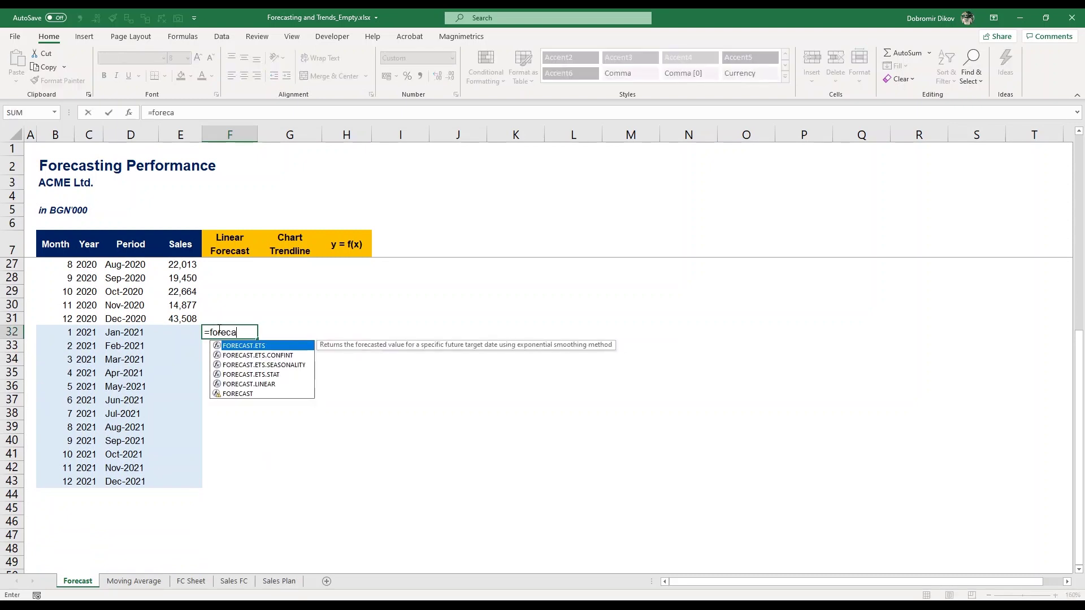
type("LINEAR(")
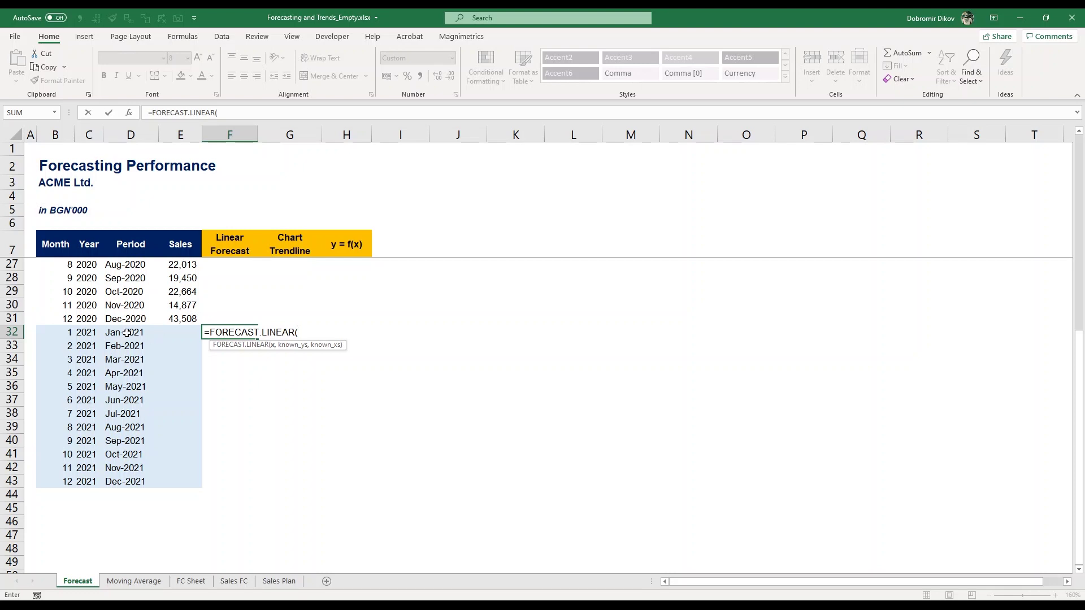
left_click(127, 333)
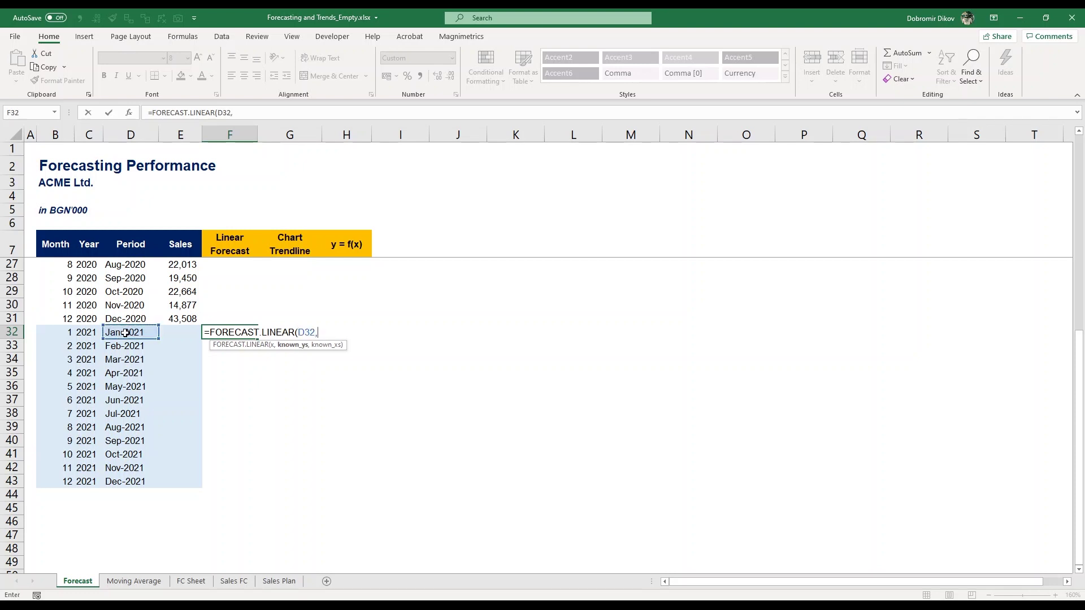
scroll(125, 333, "up", 4)
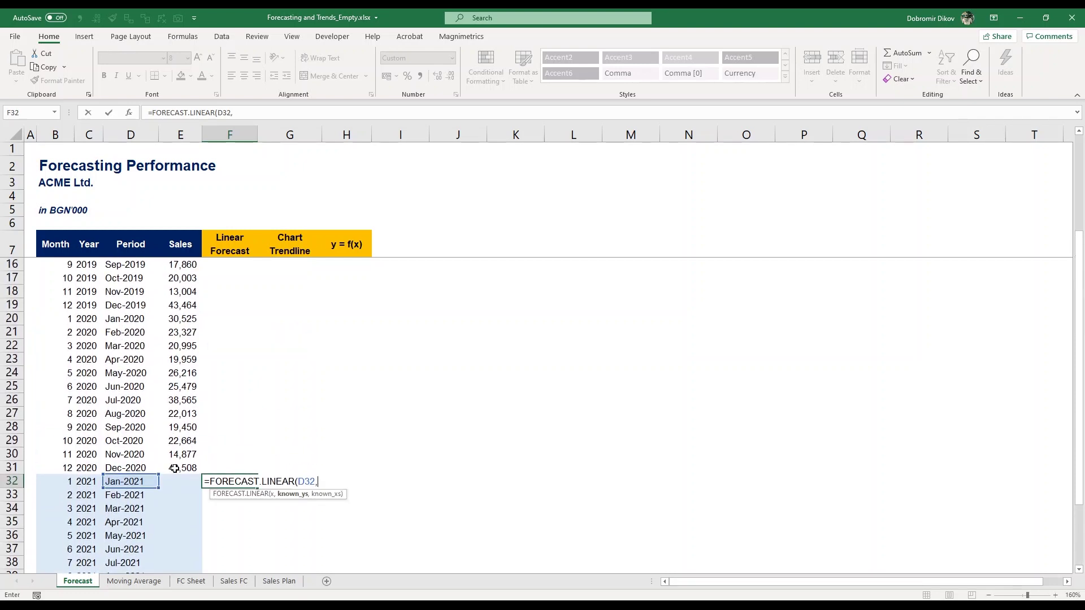
key("ctrl+shift+Up")
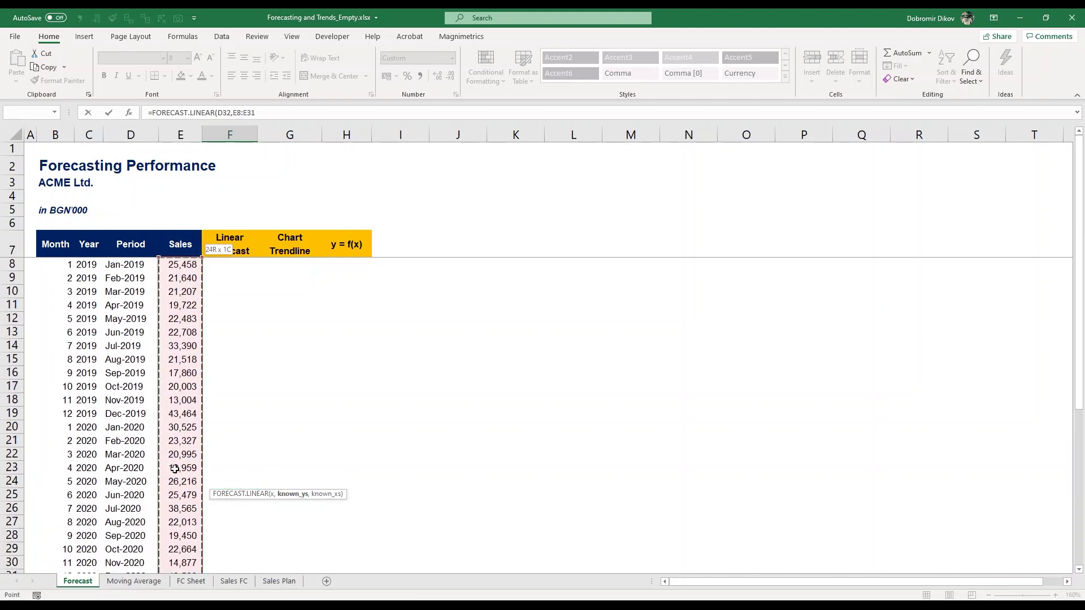
type(",")
key("Left")
key("Left")
key("Up")
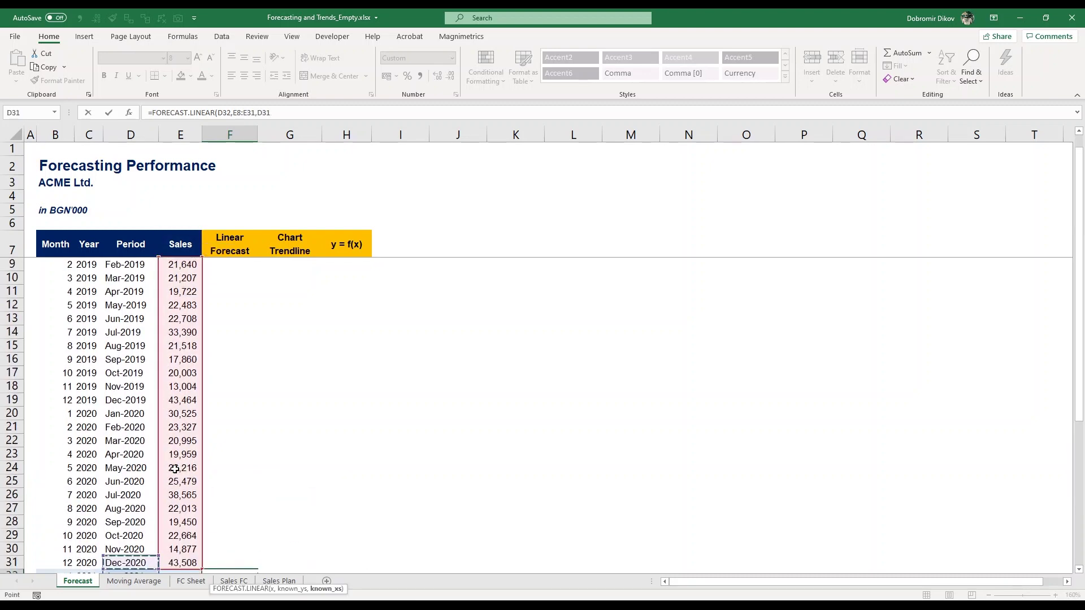
scroll(175, 469, "down", 4)
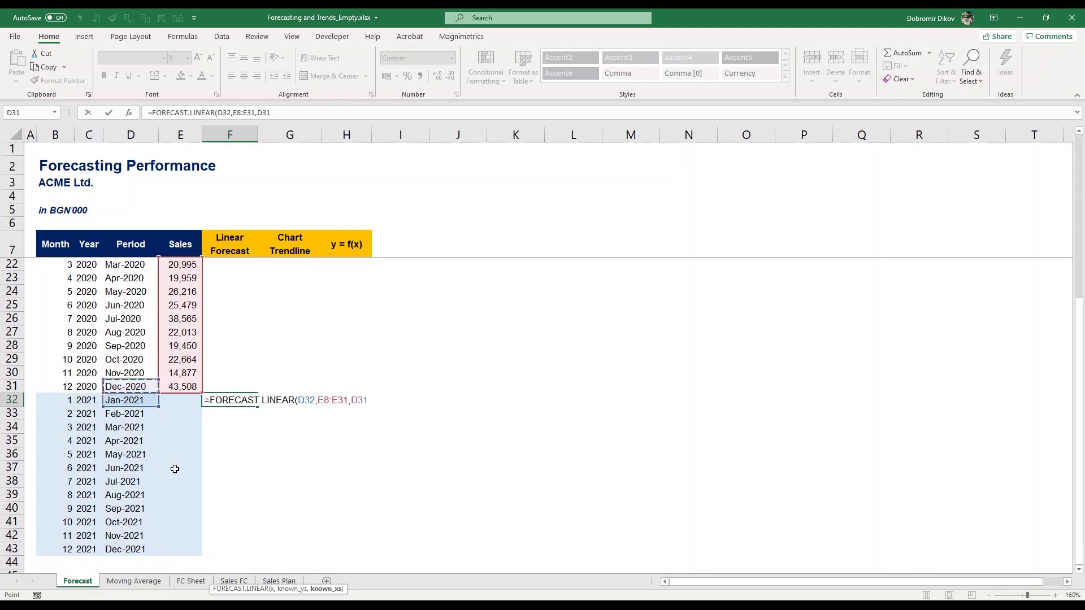
key("ctrl+shift+Up")
scroll(174, 469, "up", 5)
key("Return")
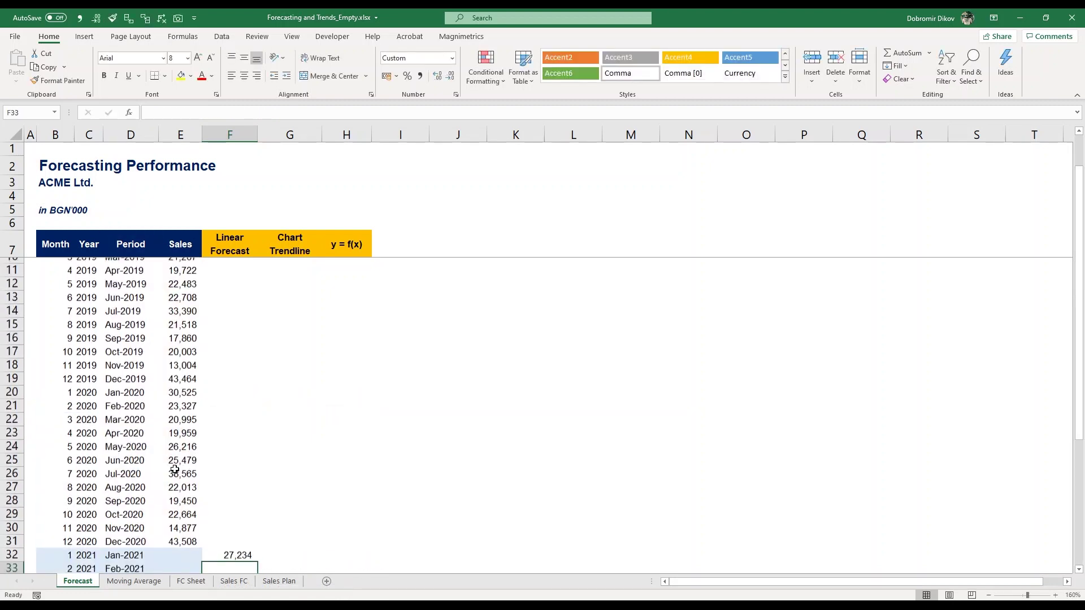
Step: Lock the history ranges as $E$8:$E$31 and $D$8:$D$31, then select the 2021 forecast rows
key("Up")
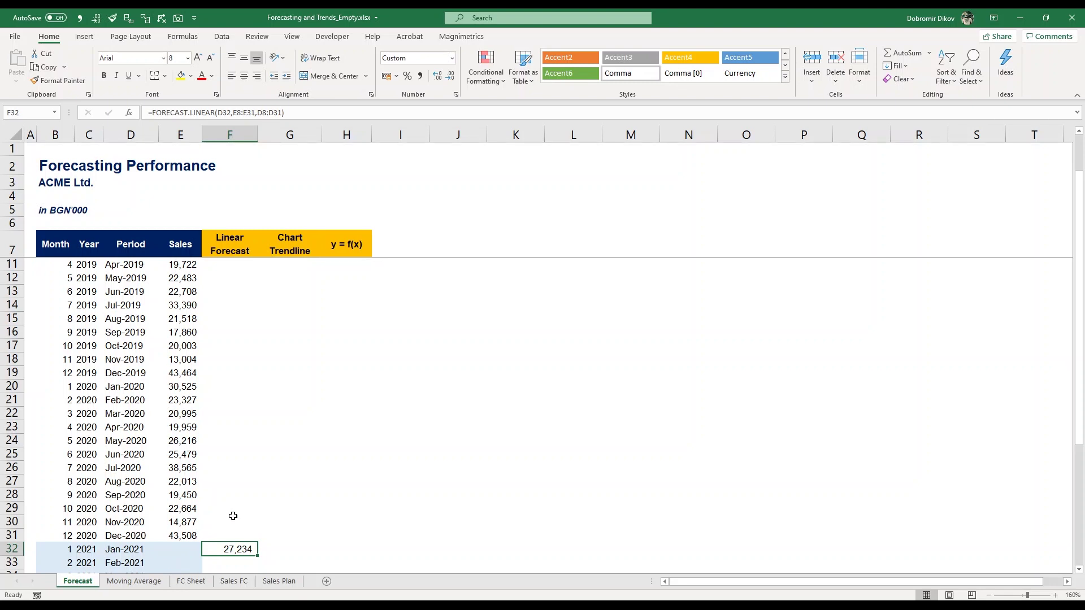
scroll(326, 388, "down", 4)
key("F2")
left_click(326, 387)
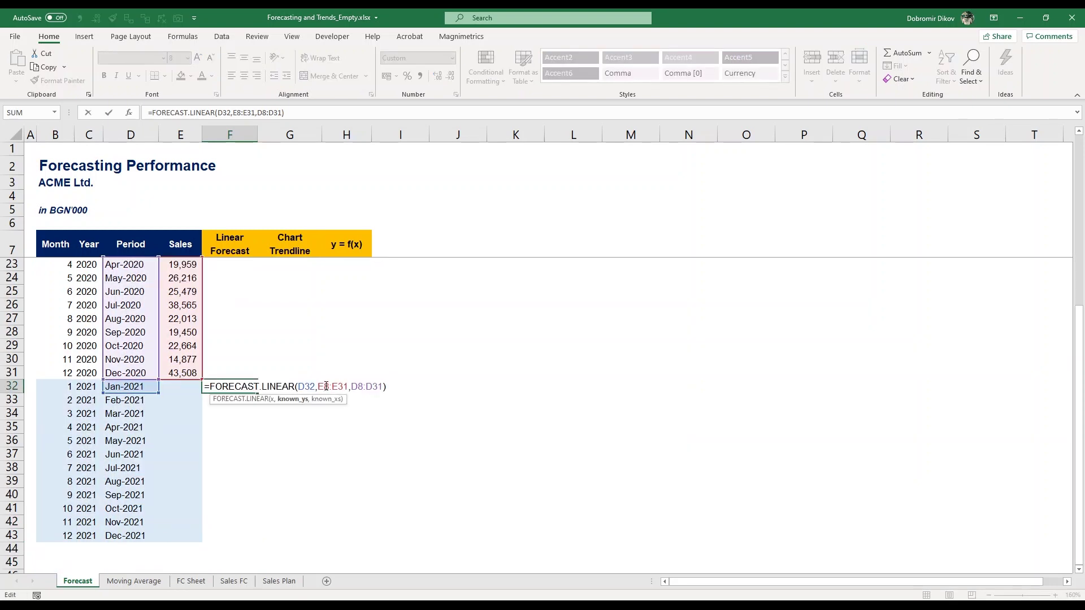
key("F4")
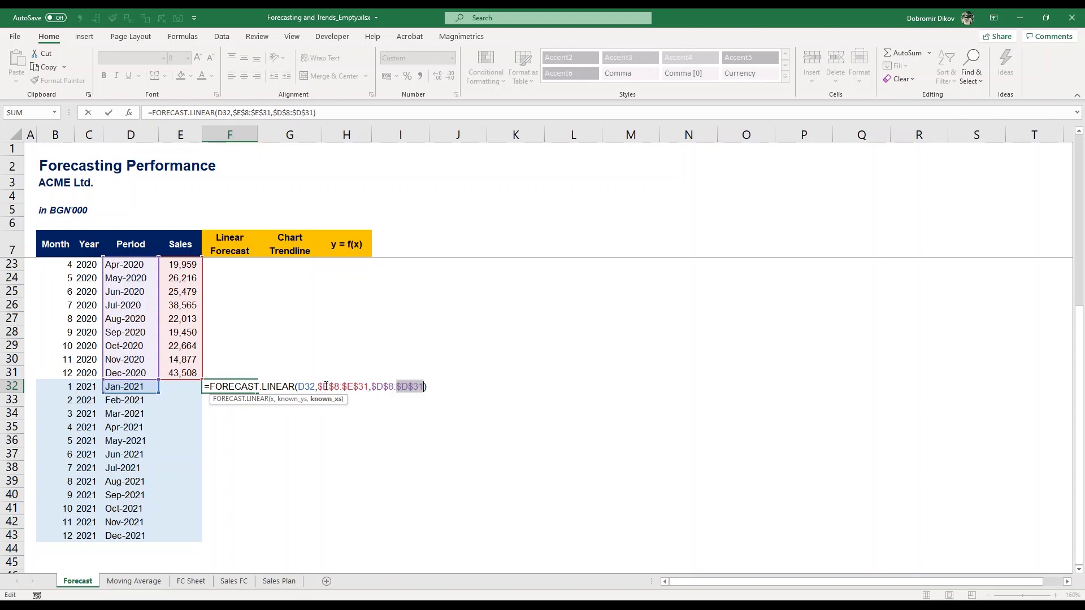
key("Return")
key("Up")
key("shift+Down")
key("shift+Down")
key("shift+Down")
key("shift+Down")
key("shift+Down")
key("shift+Down")
key("shift+Down")
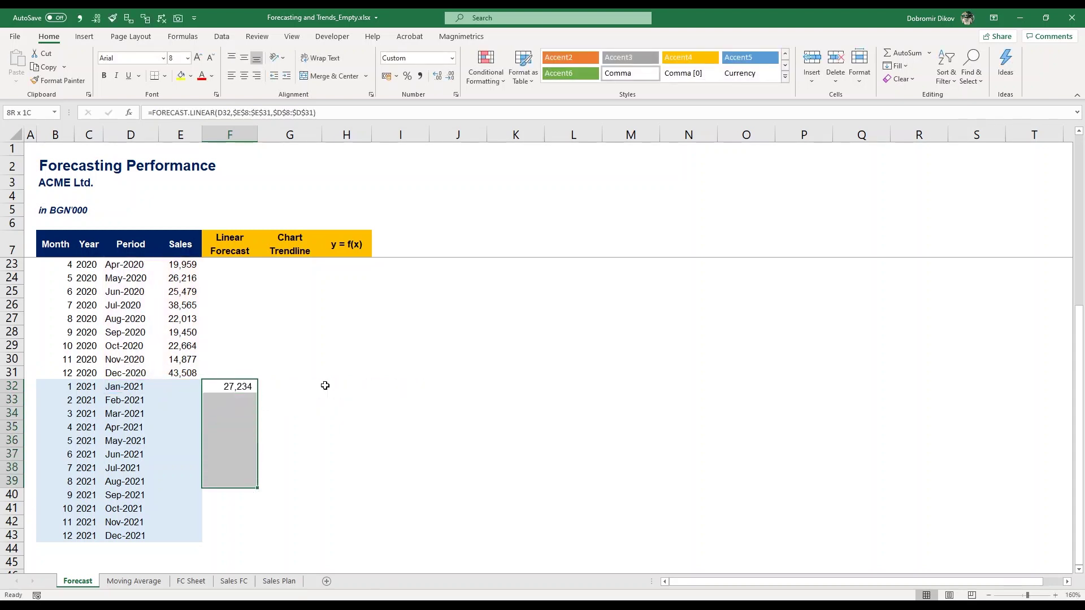
key("shift+Down")
key("shift+Down")
key("shift+Down")
key("shift+Down")
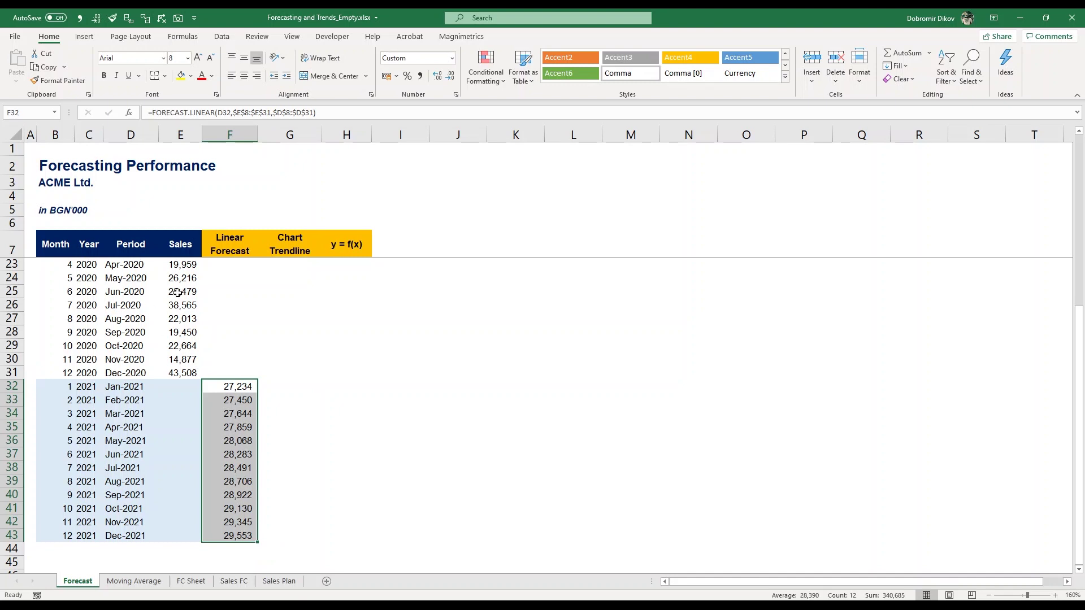
Step: Link F31 to December 2020 sales with =E31, showing 43,508 in italics
scroll(188, 302, "up", 2)
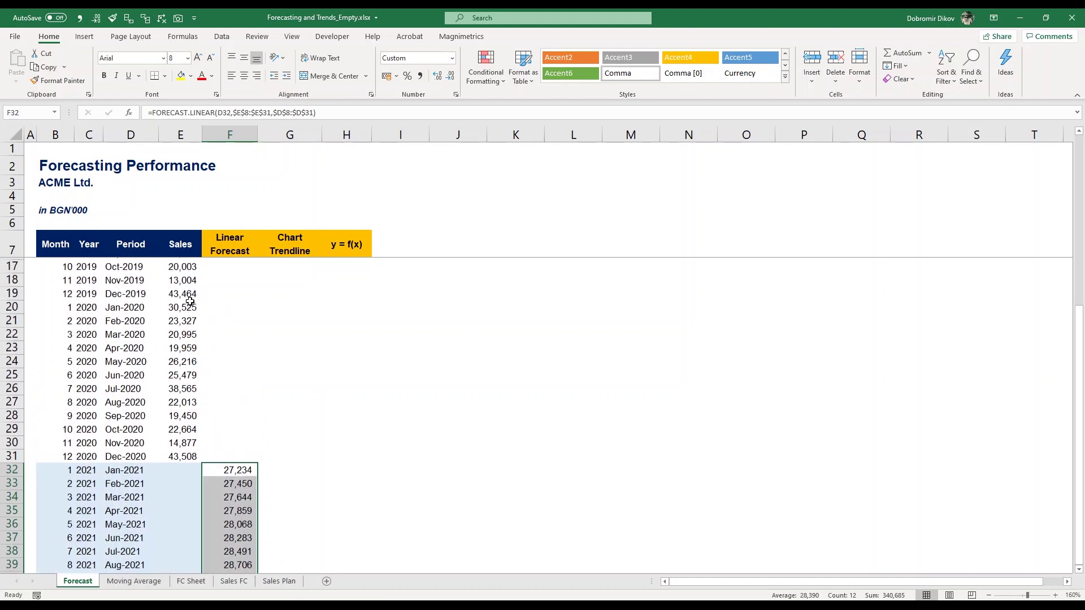
scroll(190, 295, "up", 1)
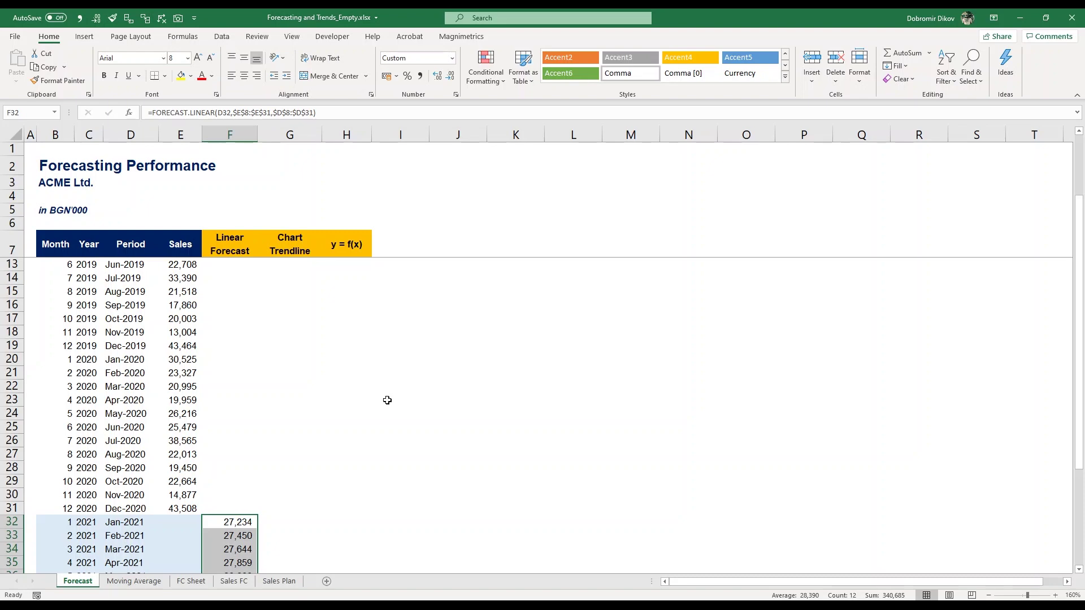
scroll(387, 400, "down", 5)
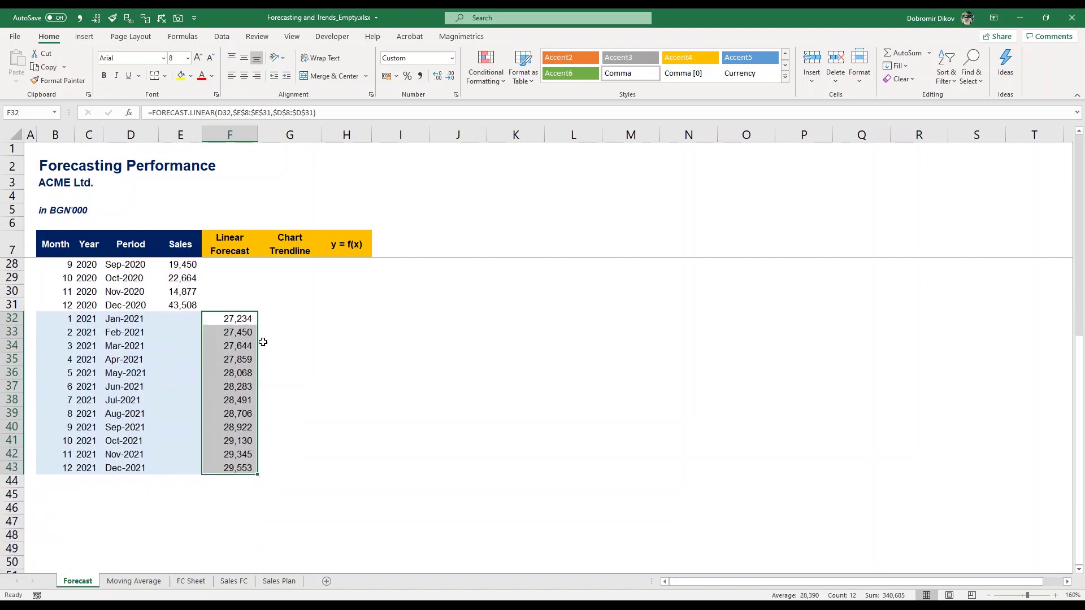
scroll(396, 316, "up", 7)
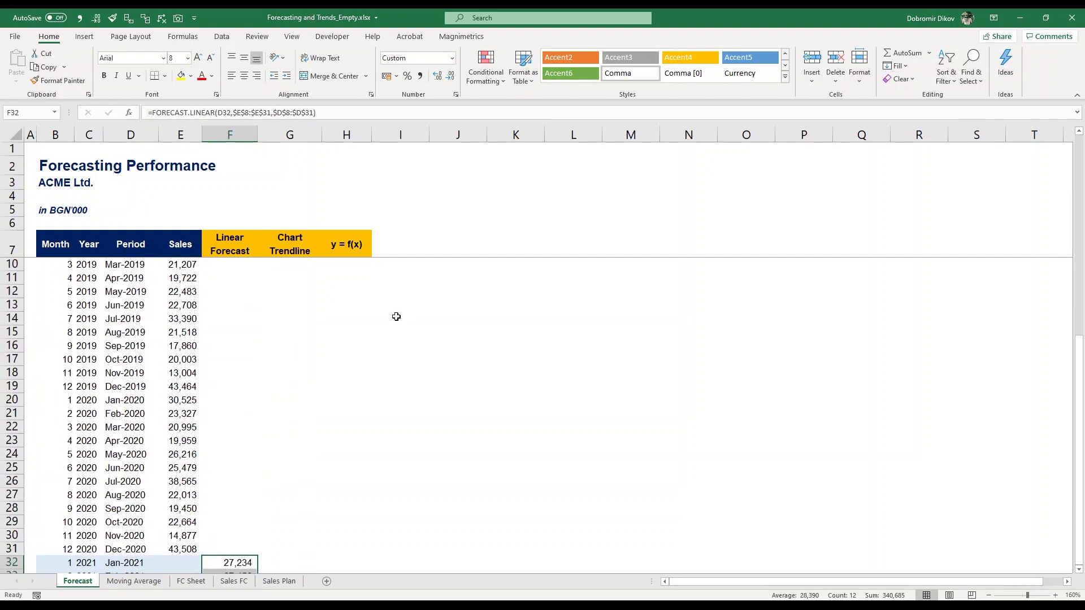
scroll(135, 311, "down", 4)
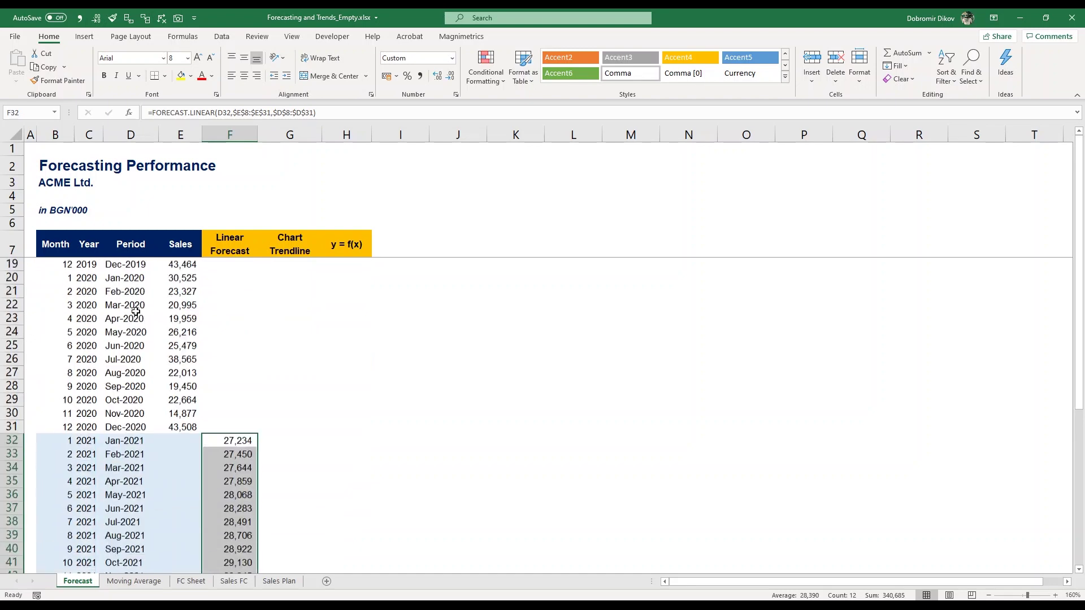
left_click(237, 426)
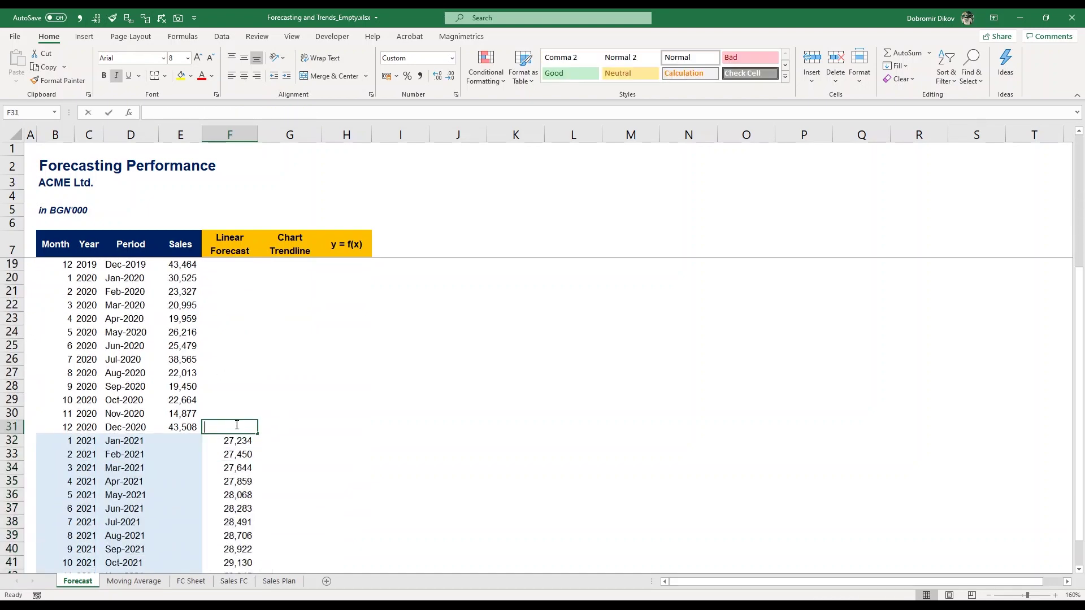
type("=")
key("Left")
key("Return")
left_click(236, 426)
left_click(120, 247)
Step: Insert a basic line chart of Period and Sales through December 2021, placed beside the table
key("shift+Right")
key("ctrl+shift+Down")
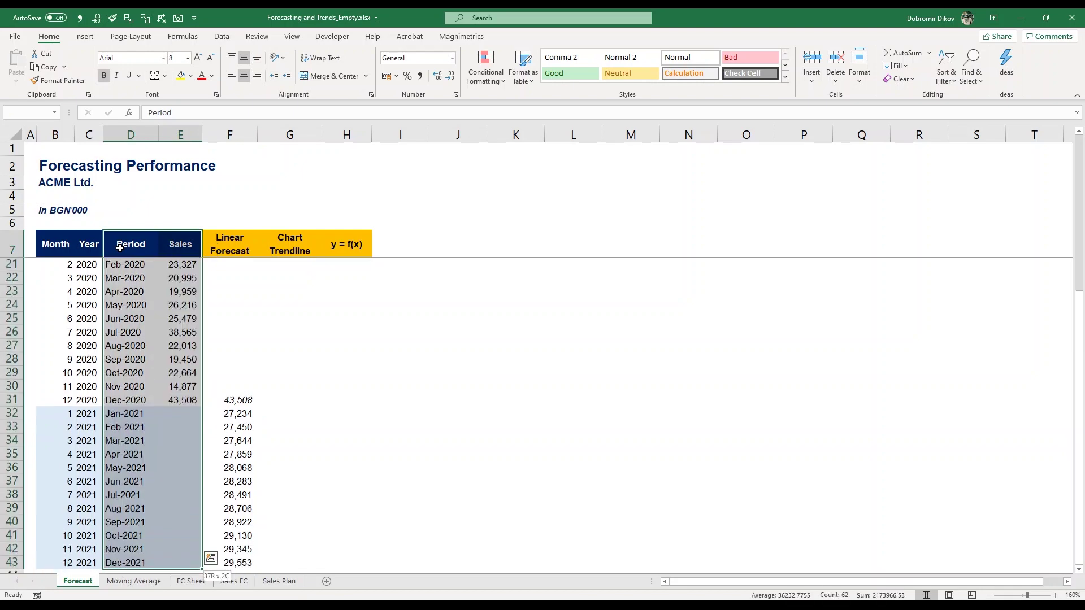
left_click(223, 37)
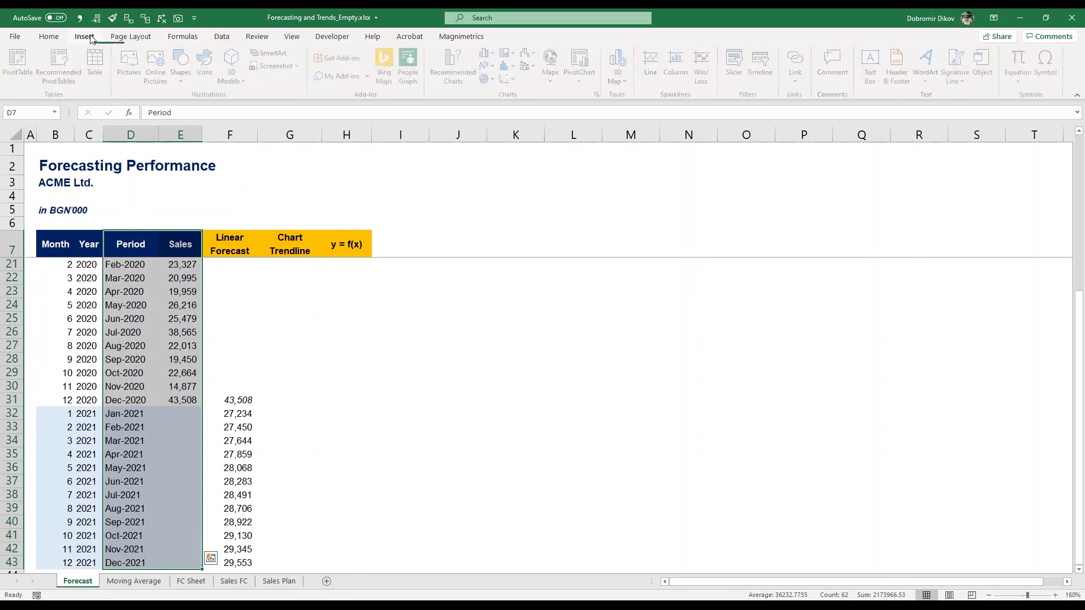
left_click(496, 66)
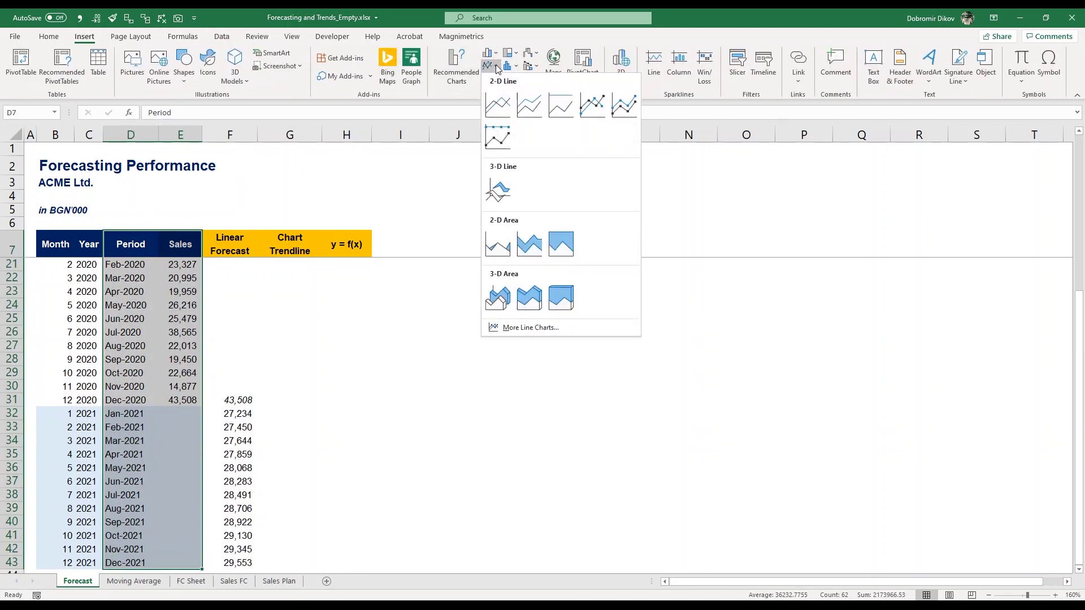
left_click(497, 104)
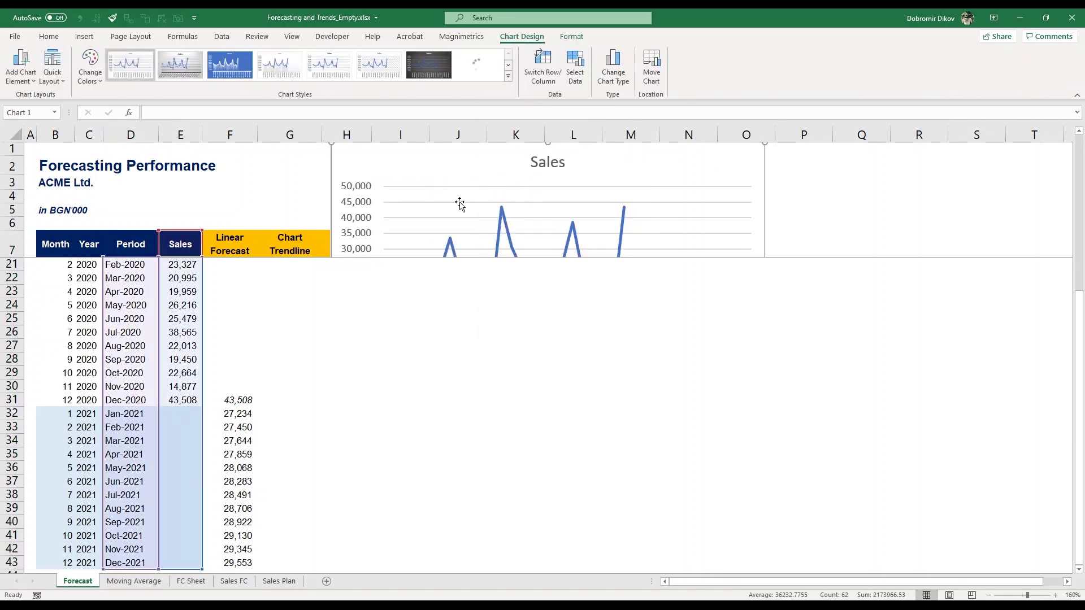
key("alt+w")
key("f")
key("f")
left_click_drag(459, 205, 400, 339)
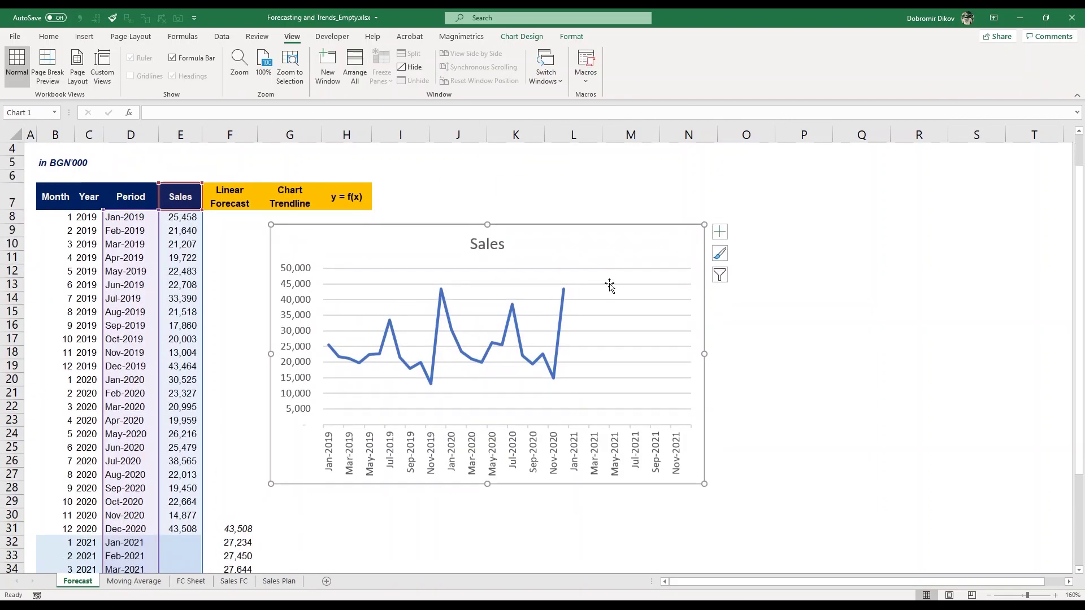
Step: Add a linear trendline showing its equation and R² value, with the label at the chart's upper right
left_click(563, 314)
right_click(563, 315)
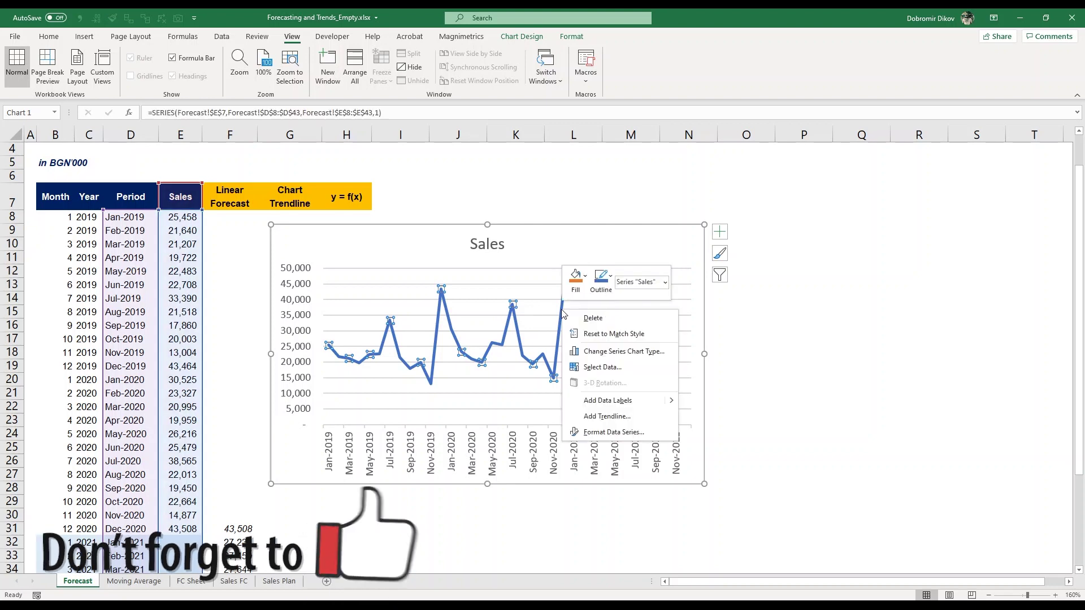
left_click(605, 421)
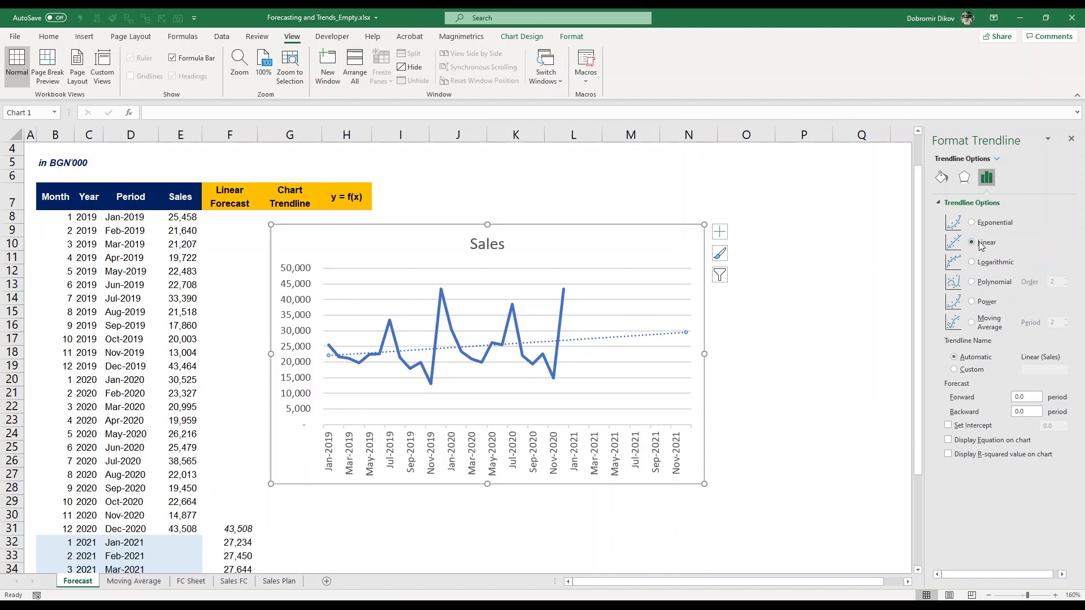
left_click(998, 446)
left_click(954, 459)
left_click(639, 326)
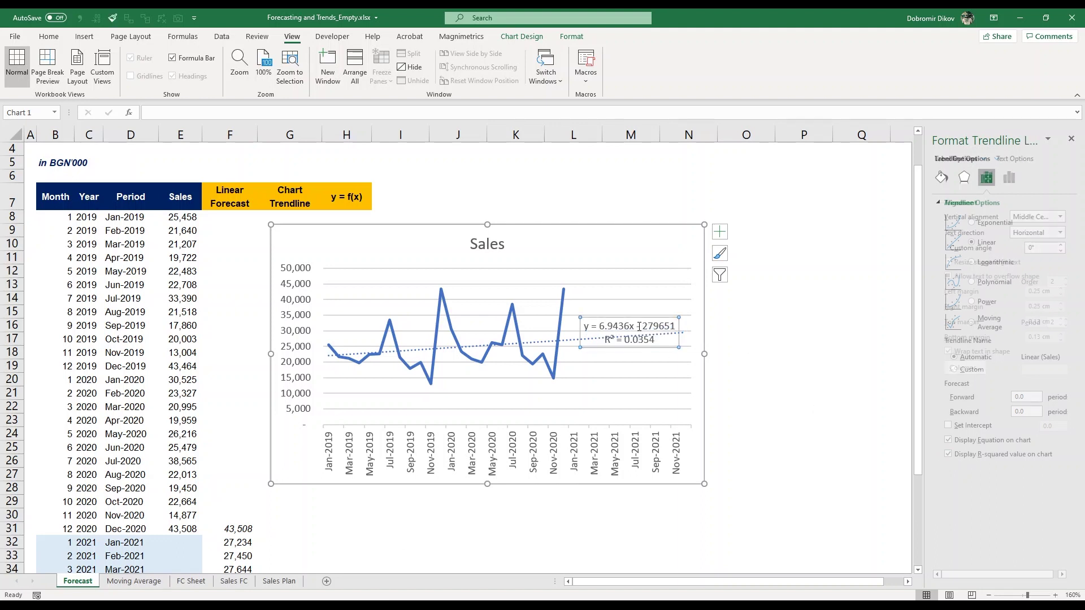
left_click_drag(639, 327, 649, 247)
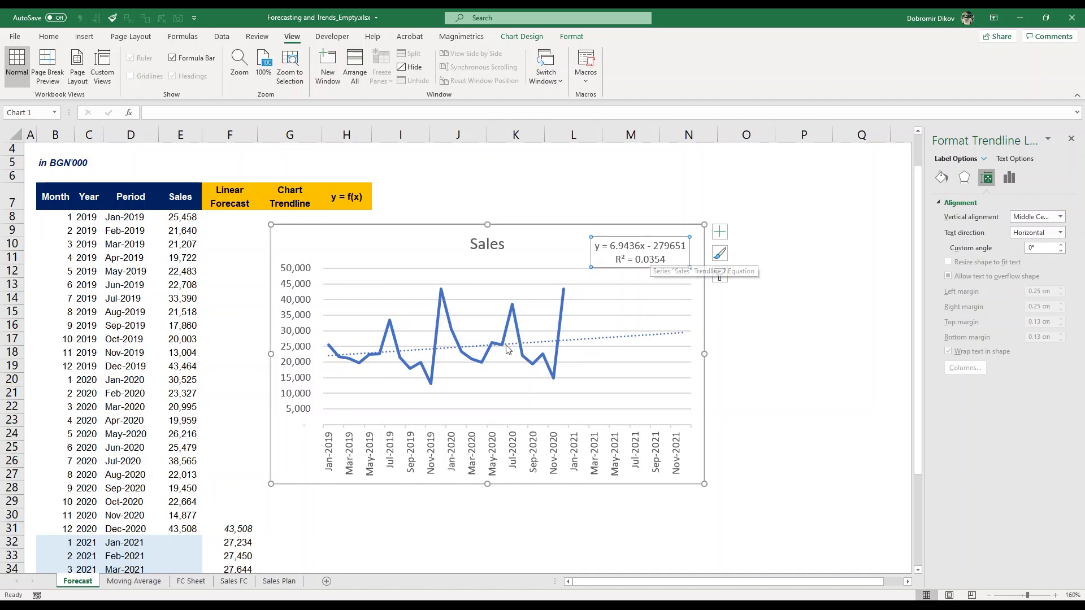
scroll(517, 374, "down", 2)
scroll(493, 347, "up", 2)
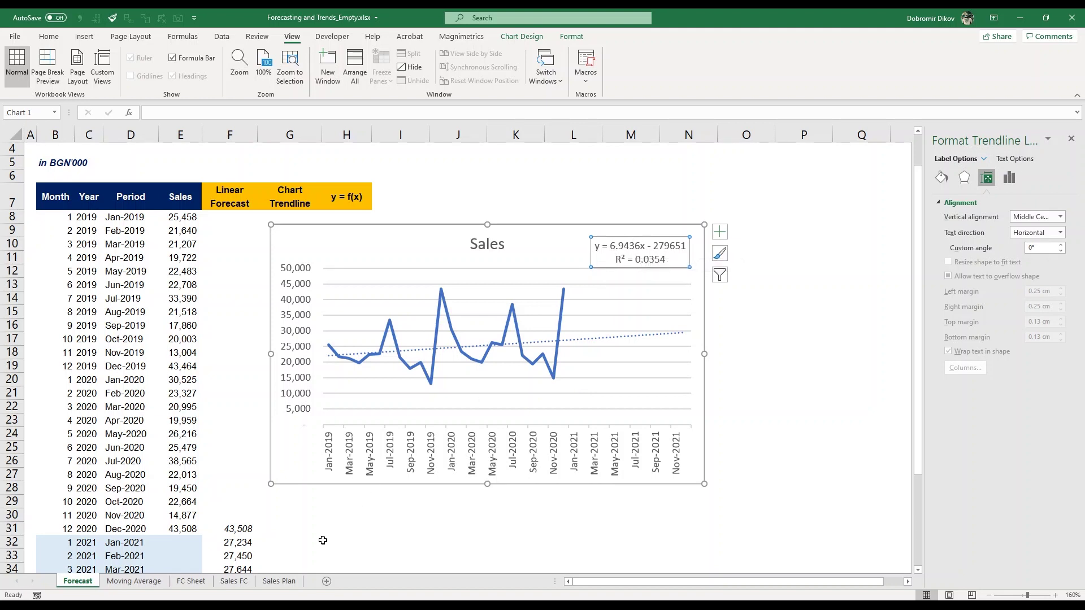
scroll(323, 541, "down", 1)
Step: Enter =6.9436*D32-279651 in G32 and fill it down to G43, giving 27,235 to 29,554
left_click(299, 514)
type("=6.94")
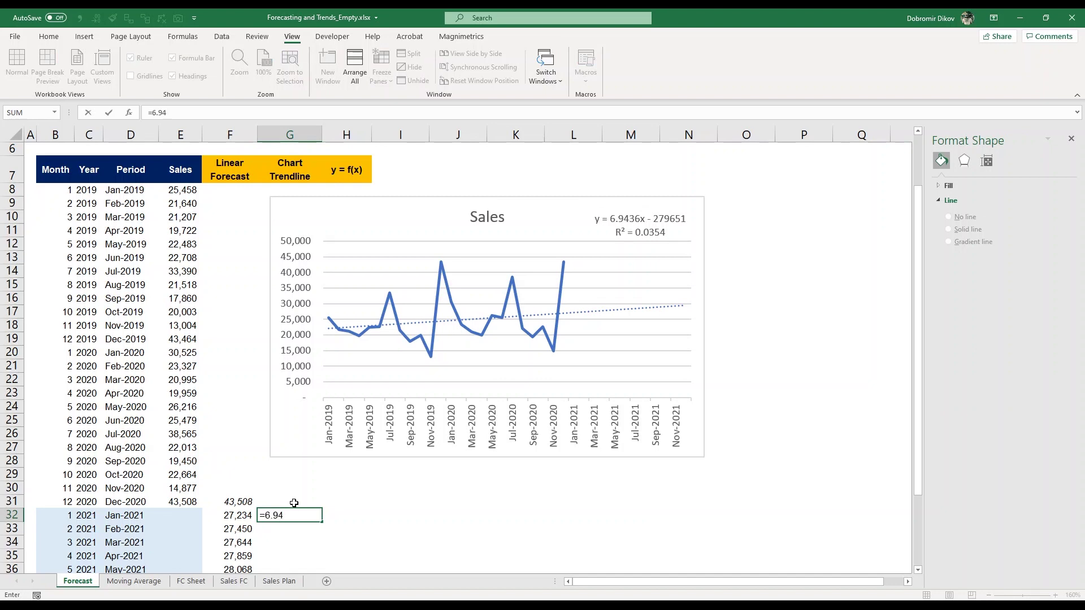
type("36*")
key("Left")
key("Left")
key("Left")
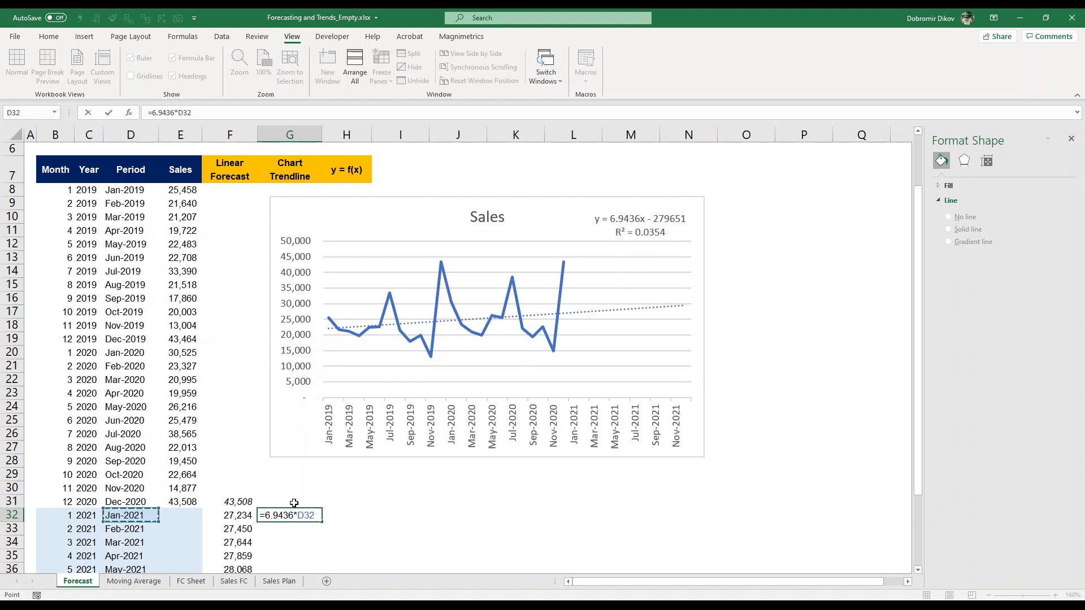
type("-")
key("ctrl+Return")
key("shift+Down")
key("shift+Down")
key("shift+Down")
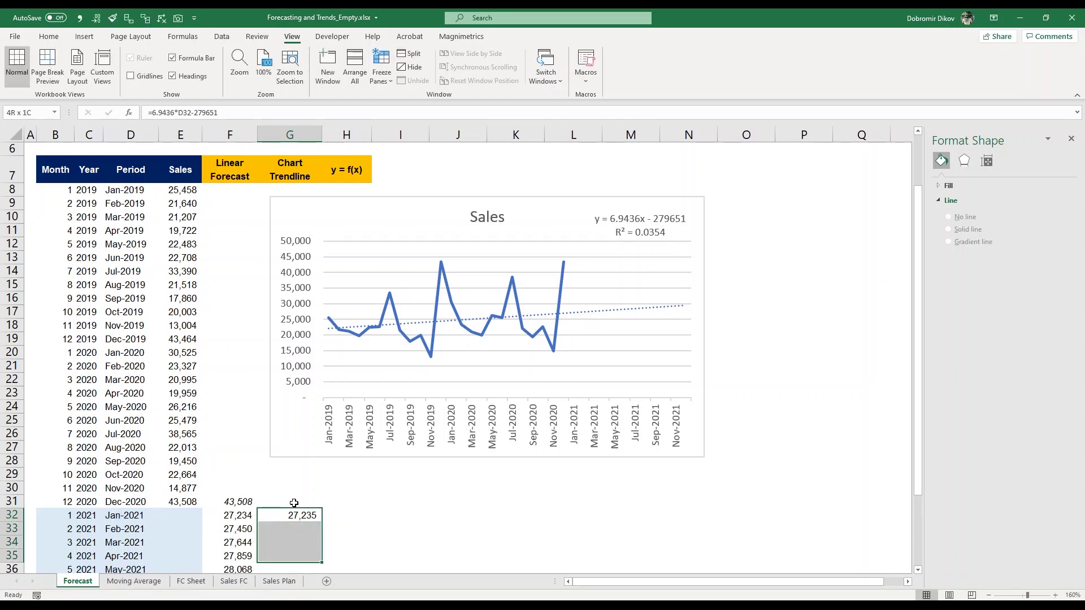
key("shift+Down")
key("shift+Down")
key("shift+Down")
key("shift+Down")
key("shift+Down")
key("shift+Down")
key("shift+Down")
key("shift+Down")
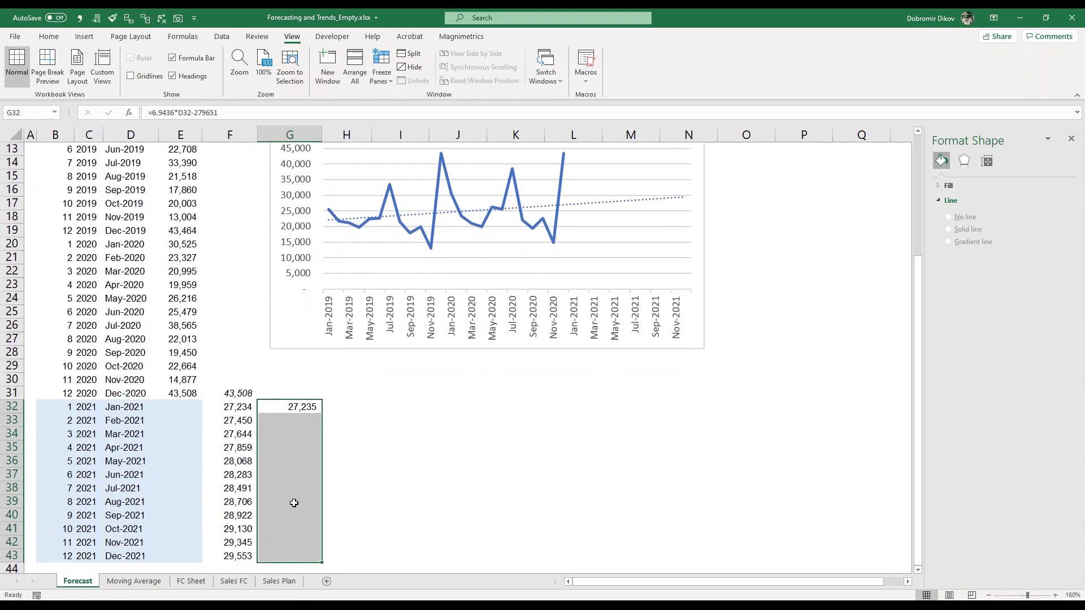
key("ctrl+d")
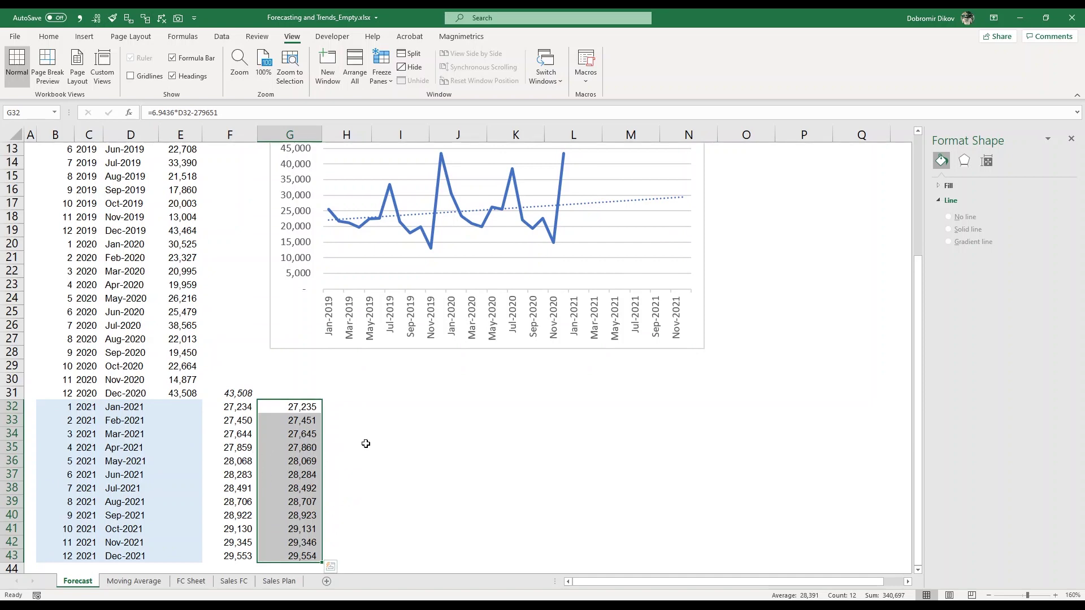
scroll(371, 442, "up", 2)
scroll(373, 442, "up", 1)
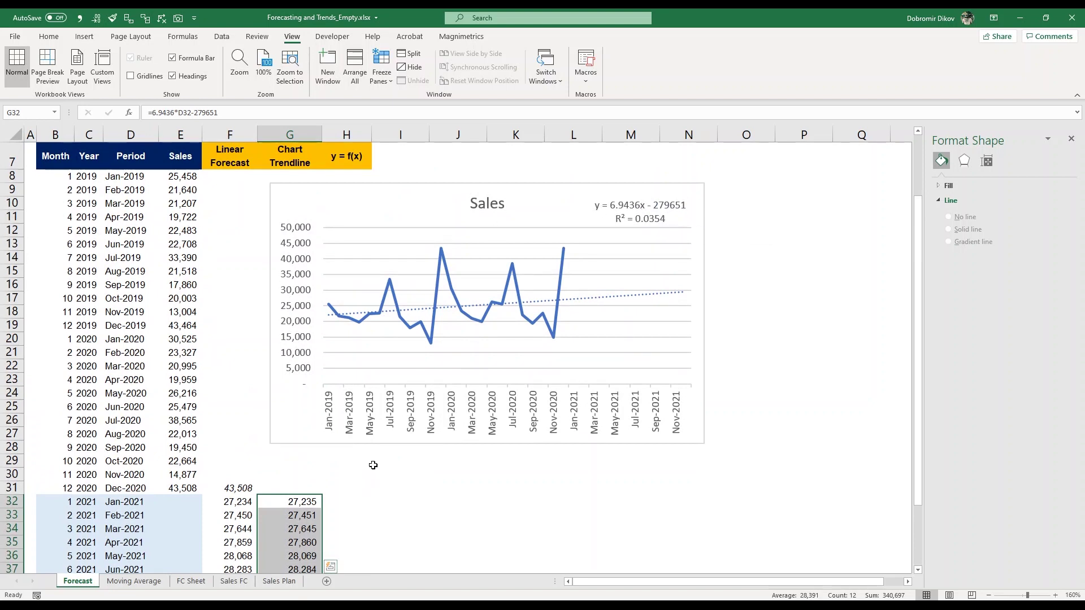
left_click(374, 462)
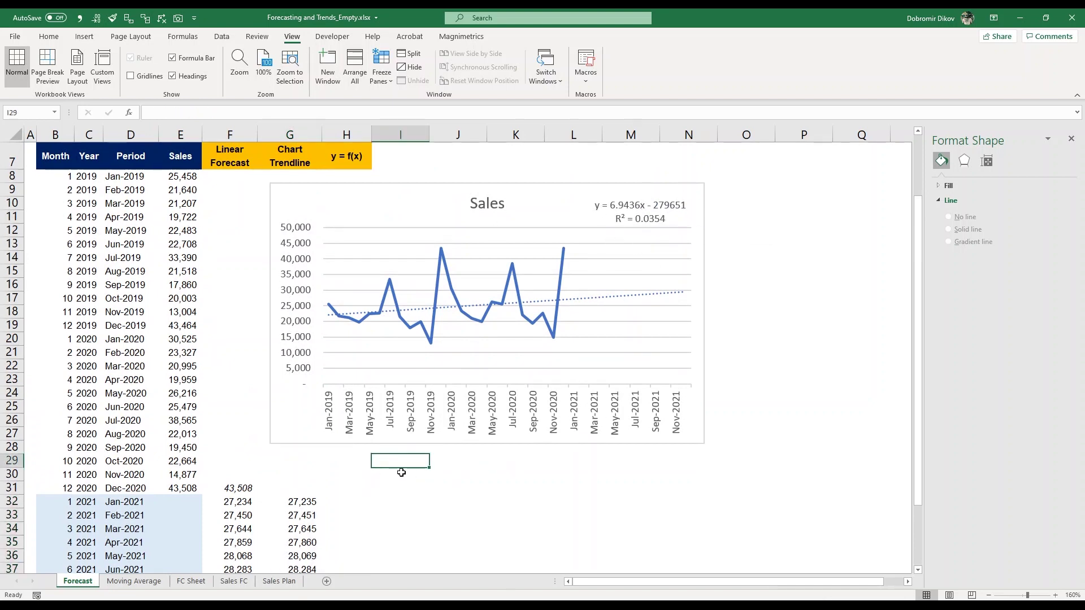
Step: Type the labels Slope and Intercept in J29 and J30
left_click(456, 464)
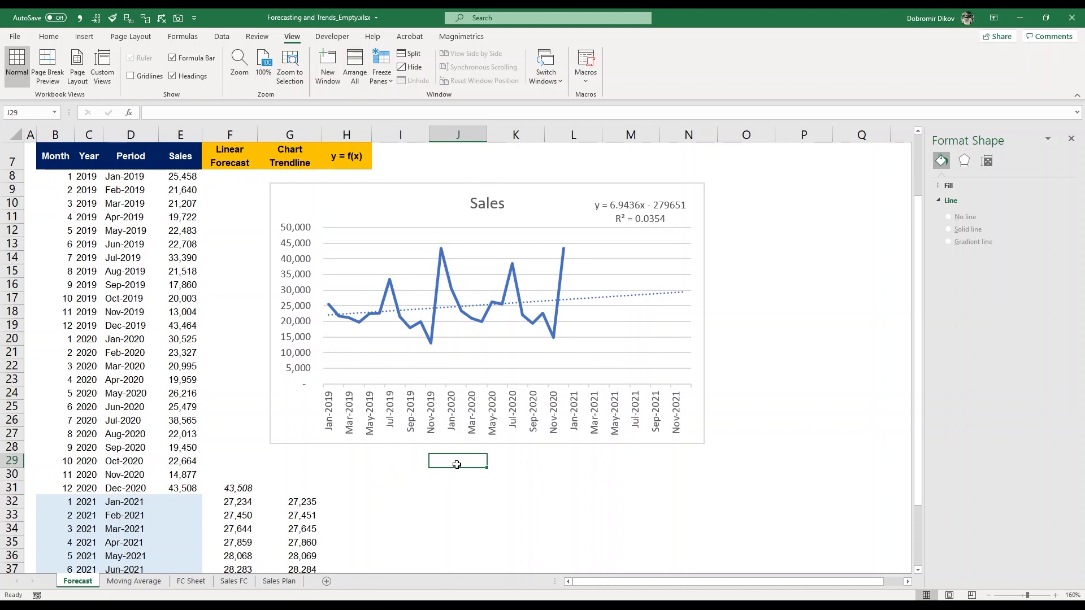
type("Slope")
key("Return")
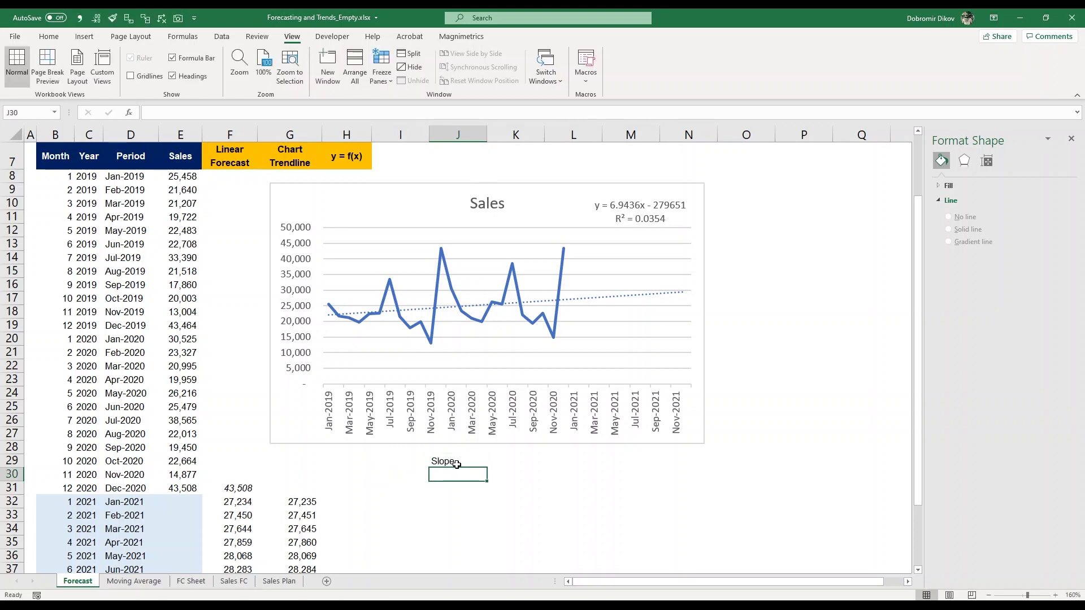
type("Intercept")
key("Return")
key("Up")
key("Up")
key("Right")
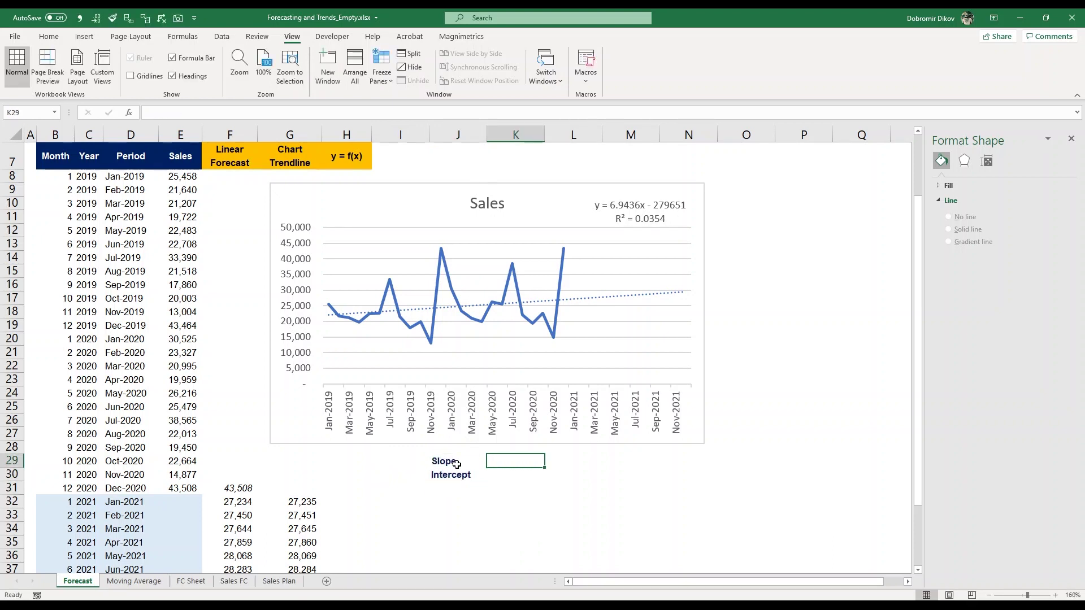
Step: Enter =SLOPE(E8:E31,D8:D31) in K29, giving 6.94357052
type("=slope")
key("Tab")
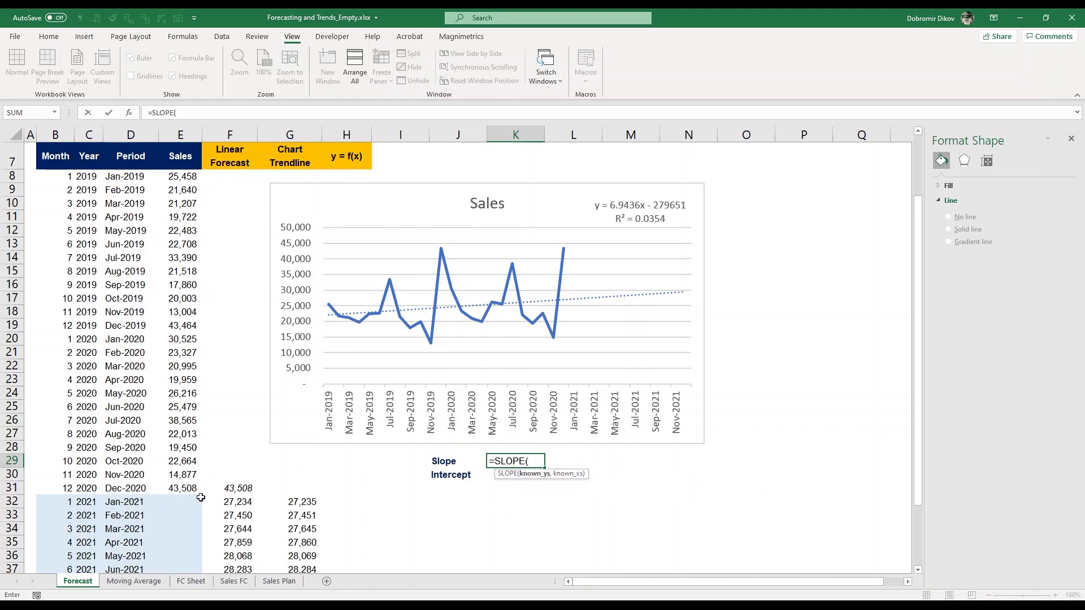
left_click(184, 492)
key("ctrl+shift+Up")
key("shift+Down")
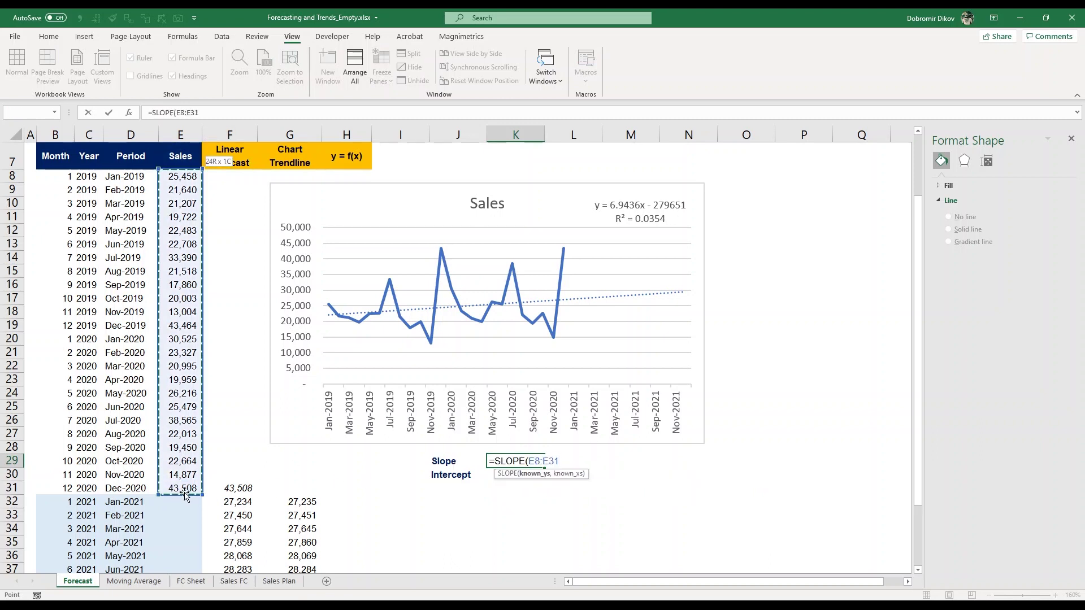
type(",")
key("Left")
key("Left")
key("Left")
key("Left")
key("Left")
key("Left")
key("Left")
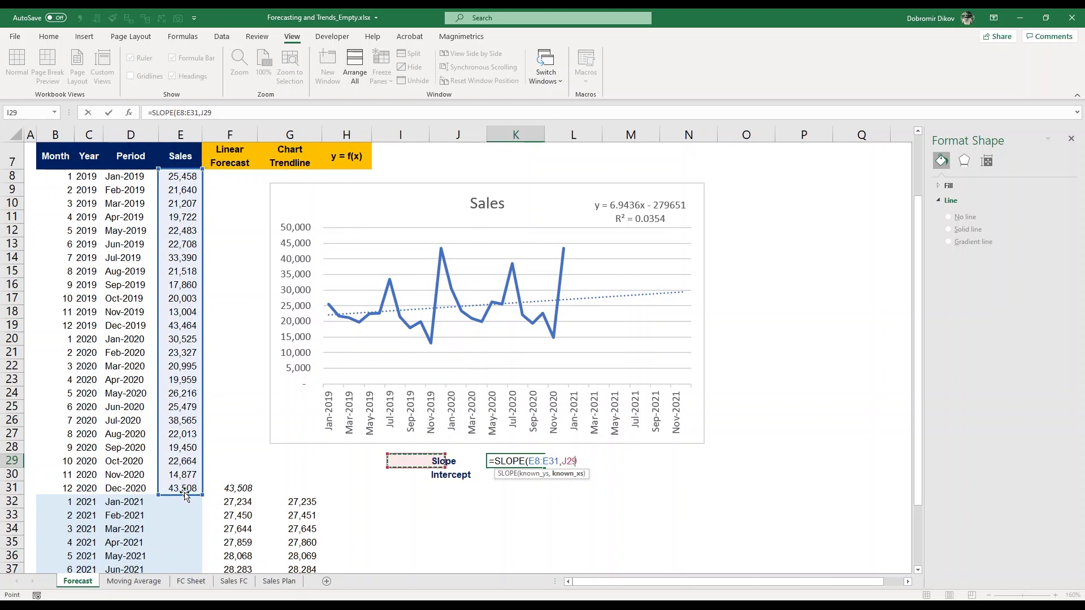
key("Left")
key("Left")
key("Right")
key("Right")
key("Down")
key("Down")
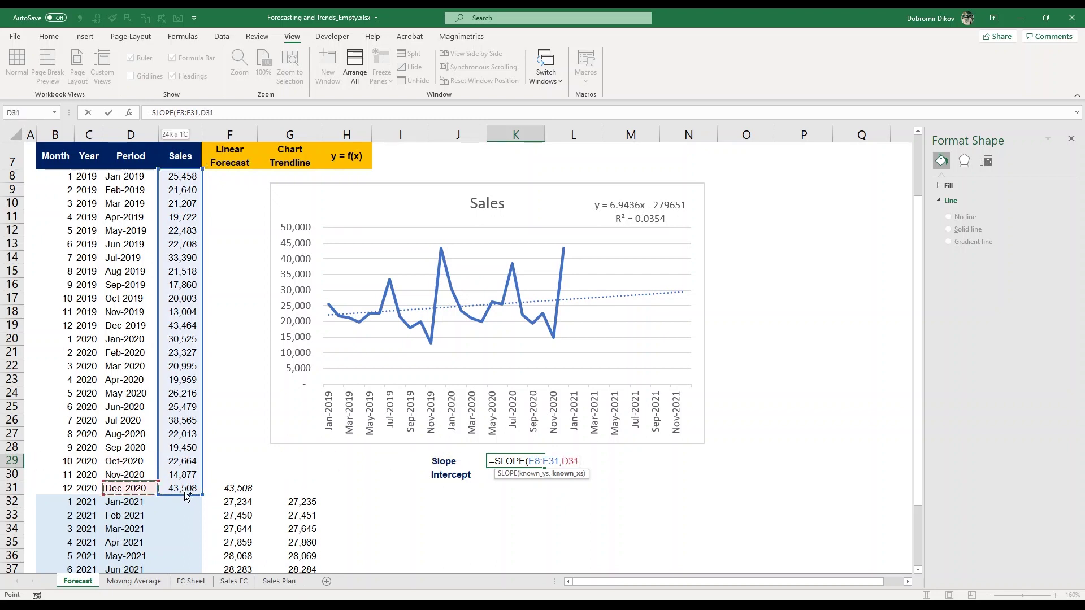
key("ctrl+shift+Up")
key("shift+Down")
key("Return")
key("Up")
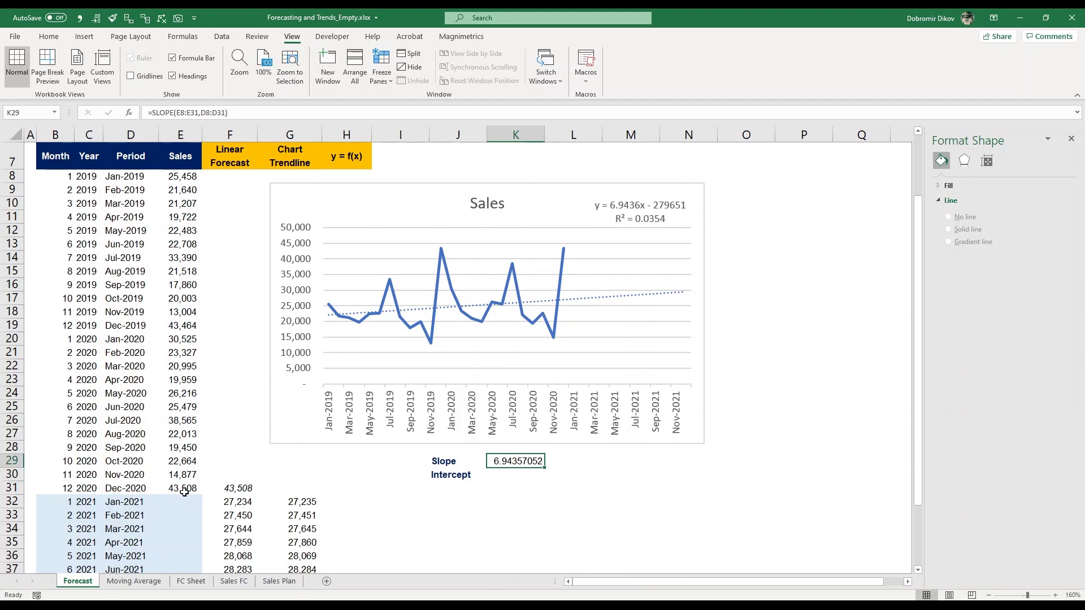
Step: Enter =INTERCEPT(E8:E31,D8:D31) in K30, giving -279650.66
left_click(507, 474)
type("=")
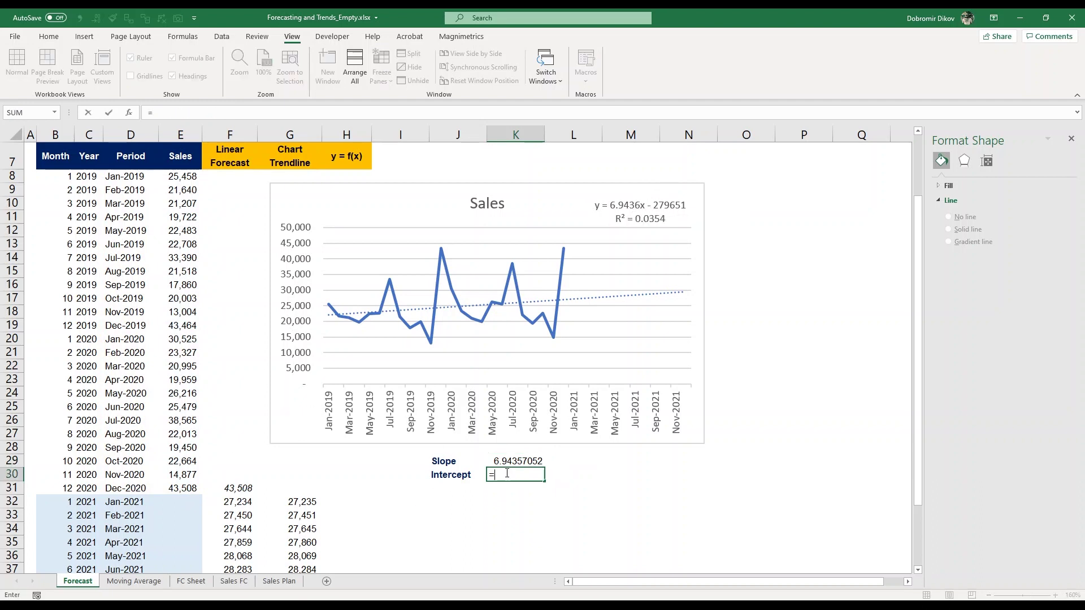
type("interce")
key("Tab")
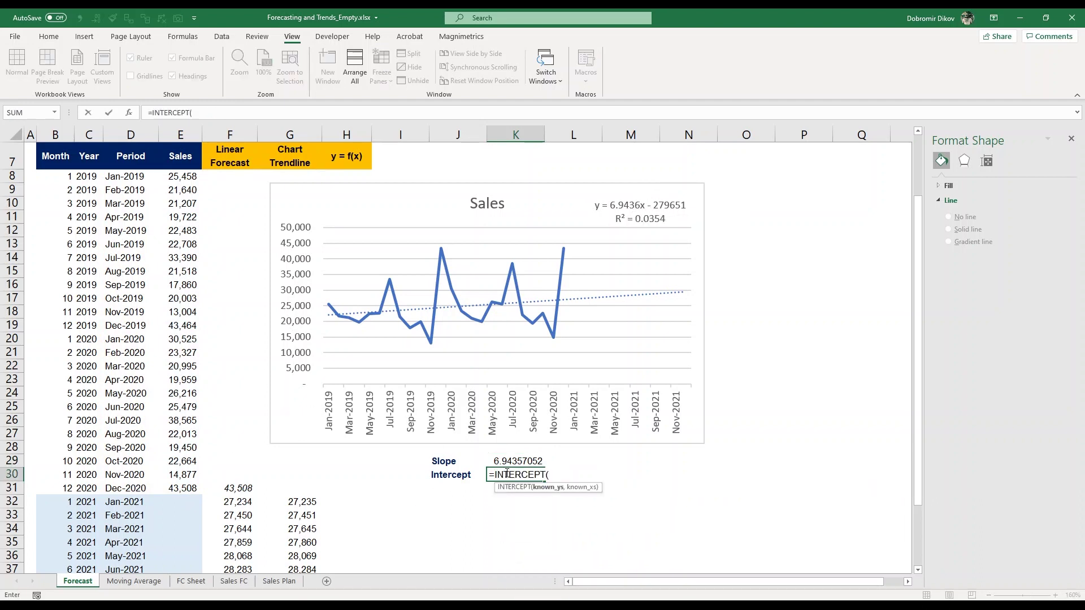
left_click_drag(186, 486, 180, 203)
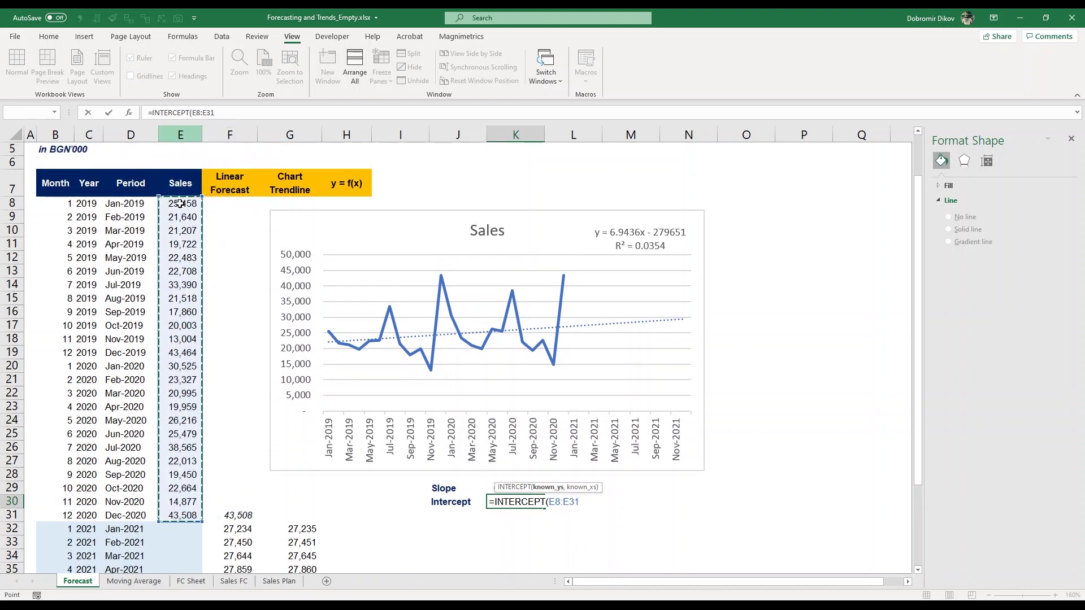
type(",")
key("Left")
key("Left")
key("Left")
key("Left")
key("Left")
key("Left")
key("Left")
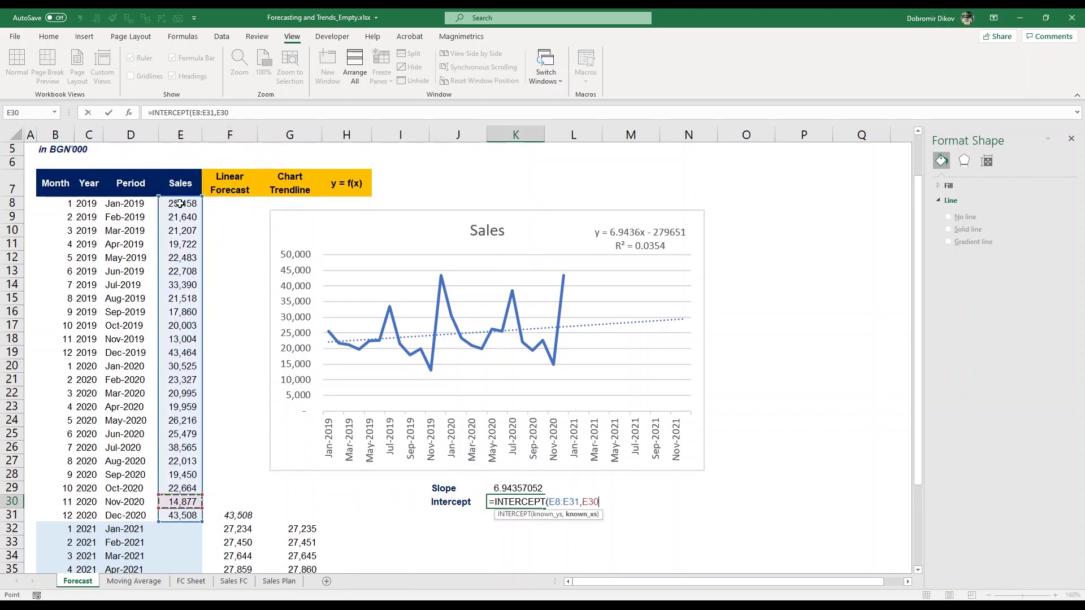
key("Down")
key("ctrl+shift+Up")
key("shift+Down")
key("ctrl+Return")
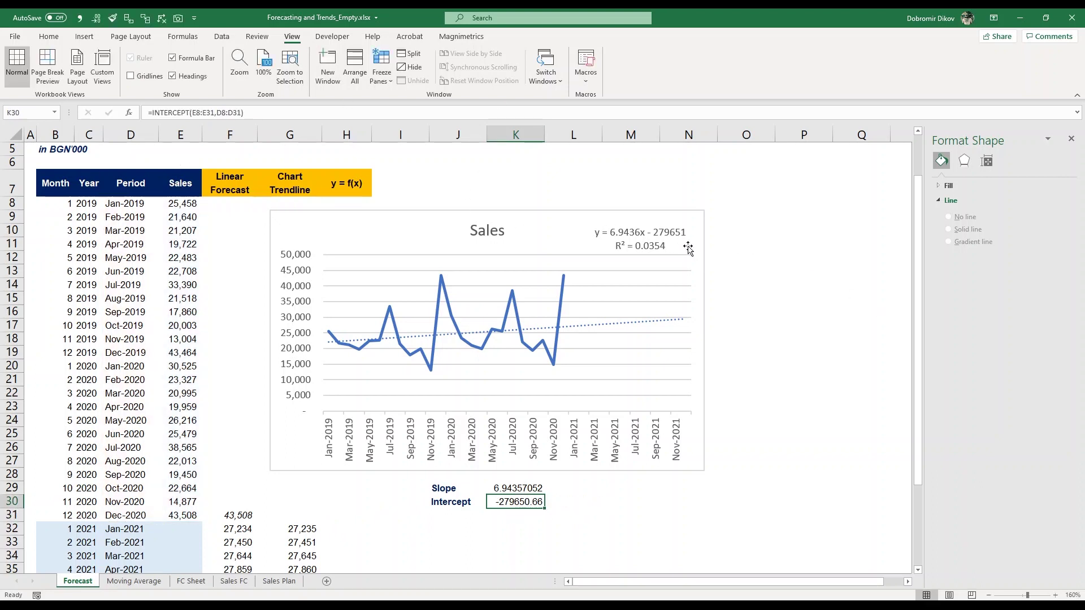
Step: Enter =$K$29*D32+$K$30 in H32 and fill it down to H43, giving 27,234 to 29,553
scroll(534, 512, "down", 2)
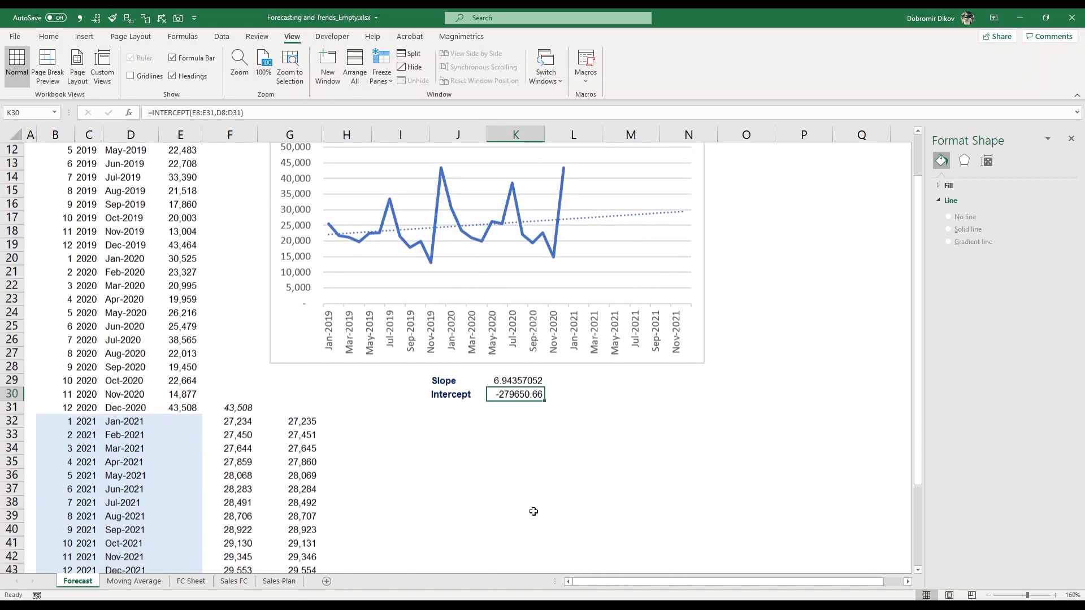
left_click(346, 422)
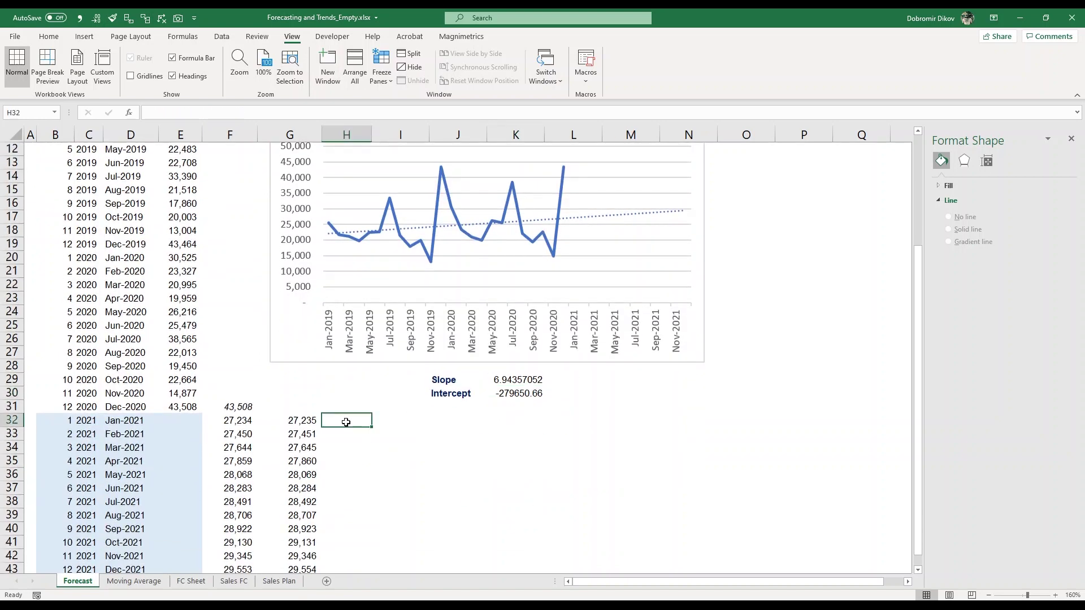
type("=")
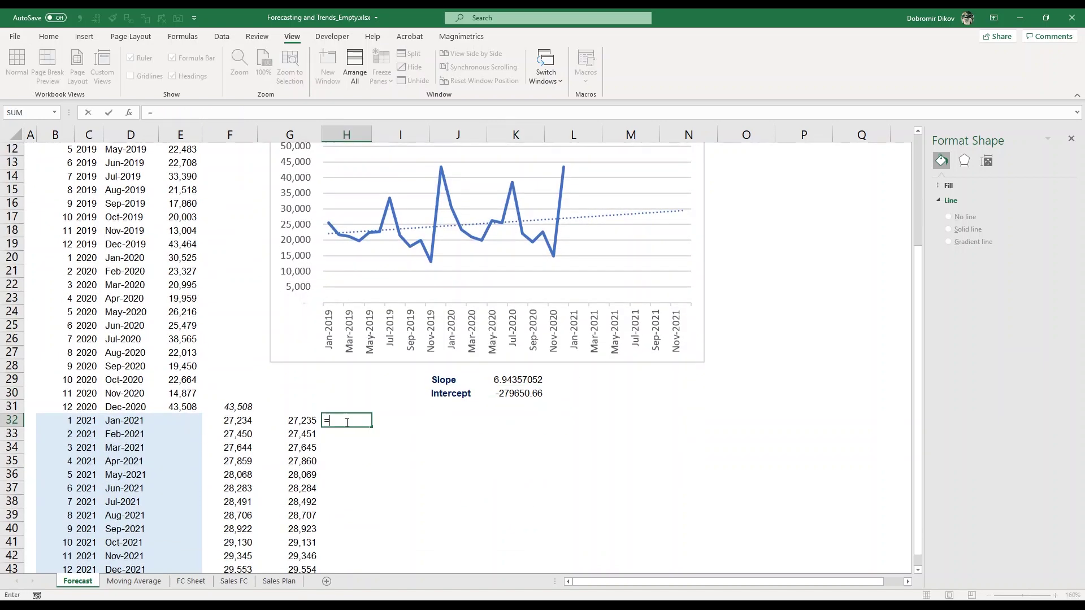
key("Right")
key("Right")
key("Right")
key("Up")
key("Up")
key("Up")
key("F4")
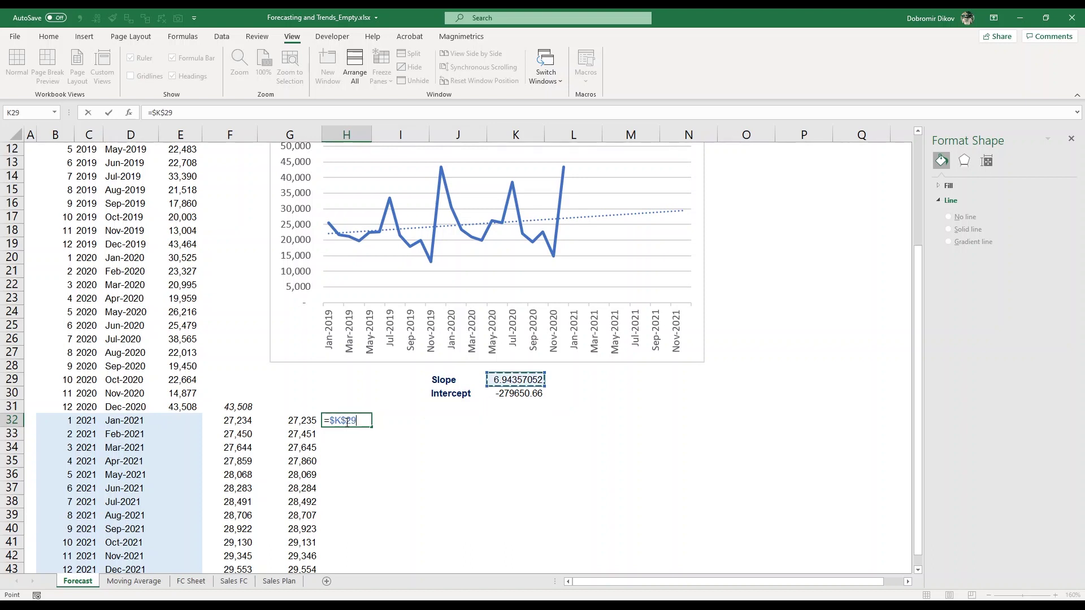
type("*")
key("Left")
key("Left")
key("Left")
key("Left")
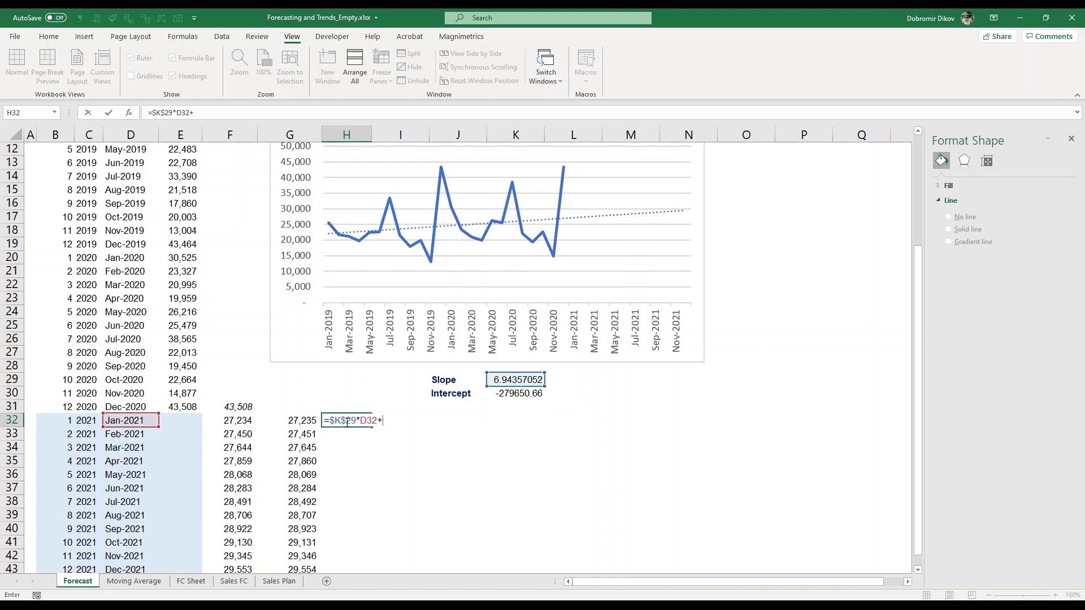
type("+")
key("Up")
key("Up")
key("Right")
key("Right")
key("Right")
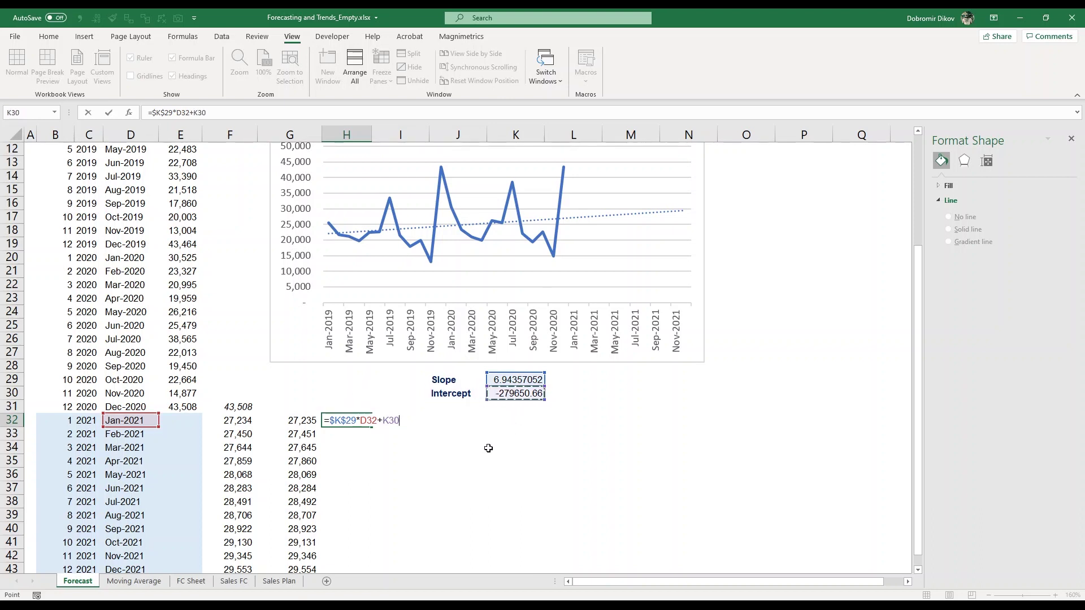
key("F4")
key("ctrl+Return")
key("shift+Down")
key("shift+Down")
key("shift+Down")
key("shift+Down")
key("shift+Down")
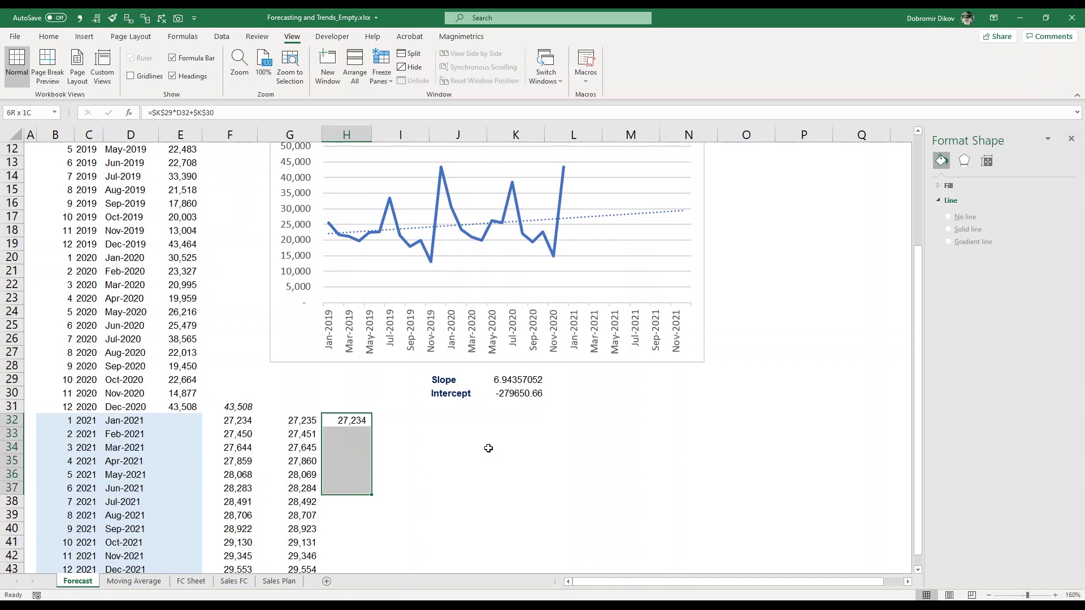
key("shift+Down")
key("shift+Down")
key("shift+Down")
key("shift+Down")
key("shift+Down")
key("shift+Down")
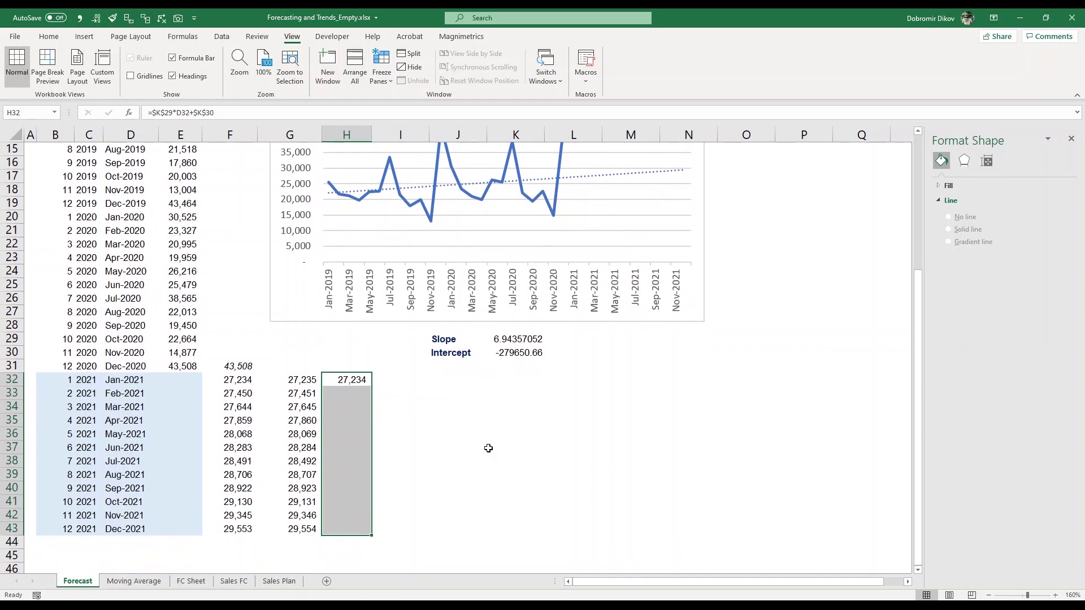
key("ctrl+d")
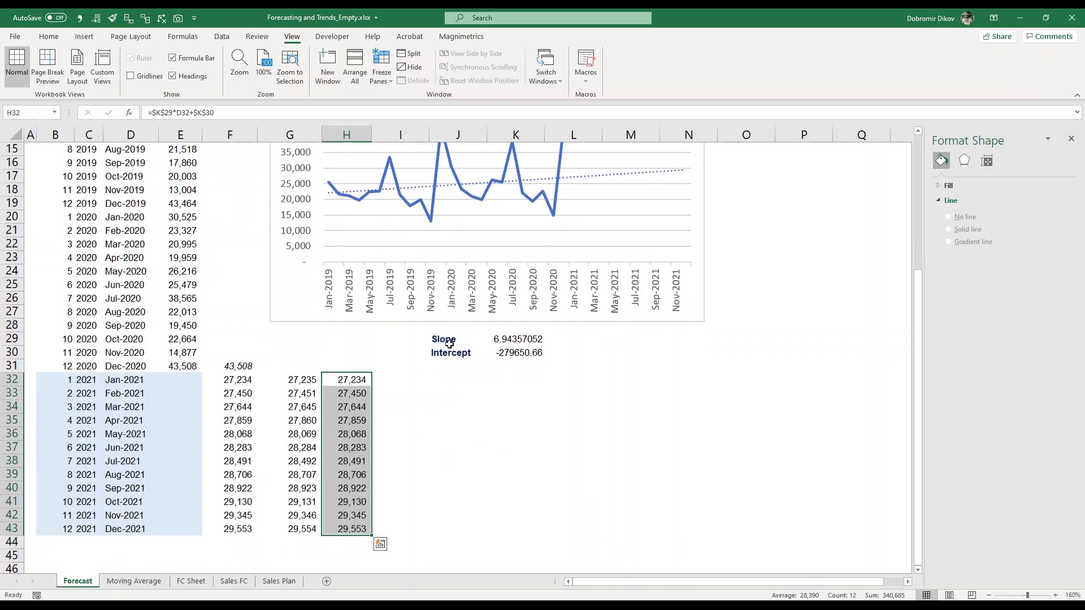
scroll(449, 344, "up", 3)
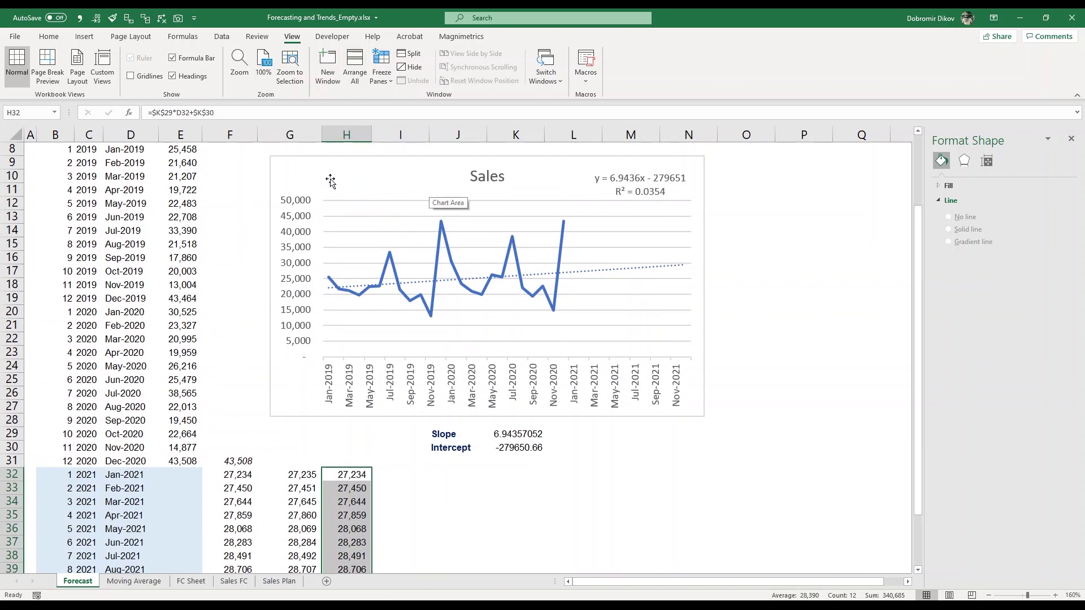
Step: Extend the Sales chart's data range to include the Linear Forecast column F
left_click(239, 175)
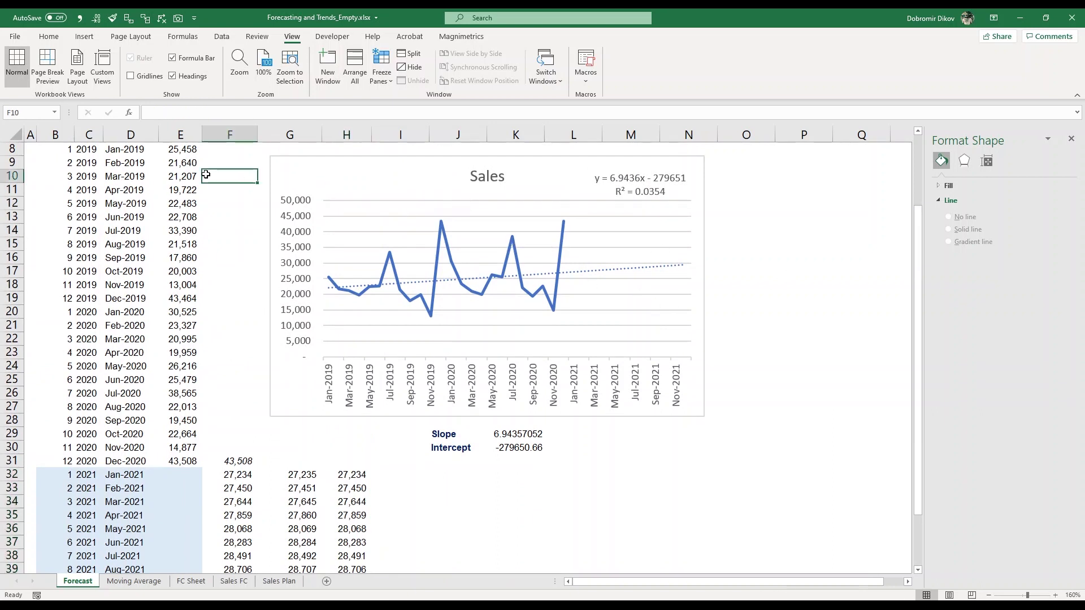
left_click(349, 222)
scroll(351, 219, "up", 1)
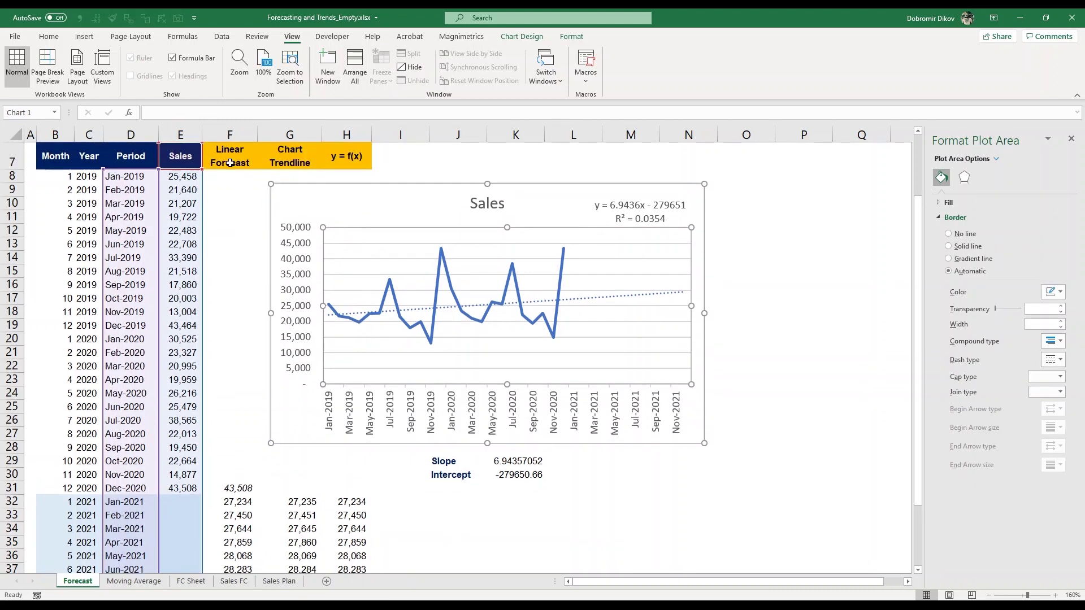
left_click_drag(241, 176, 252, 175)
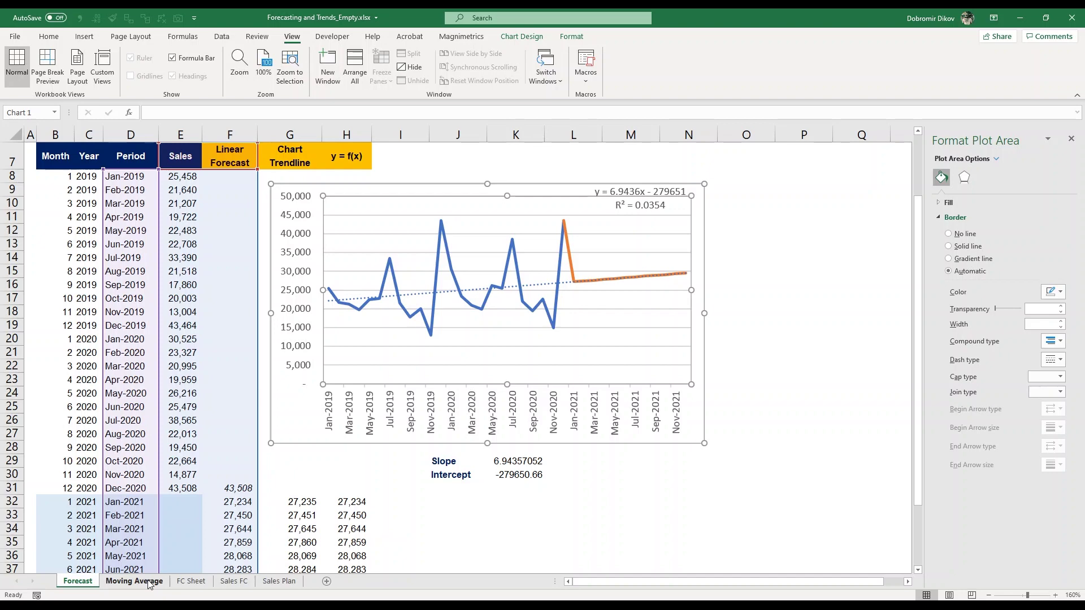
left_click(134, 582)
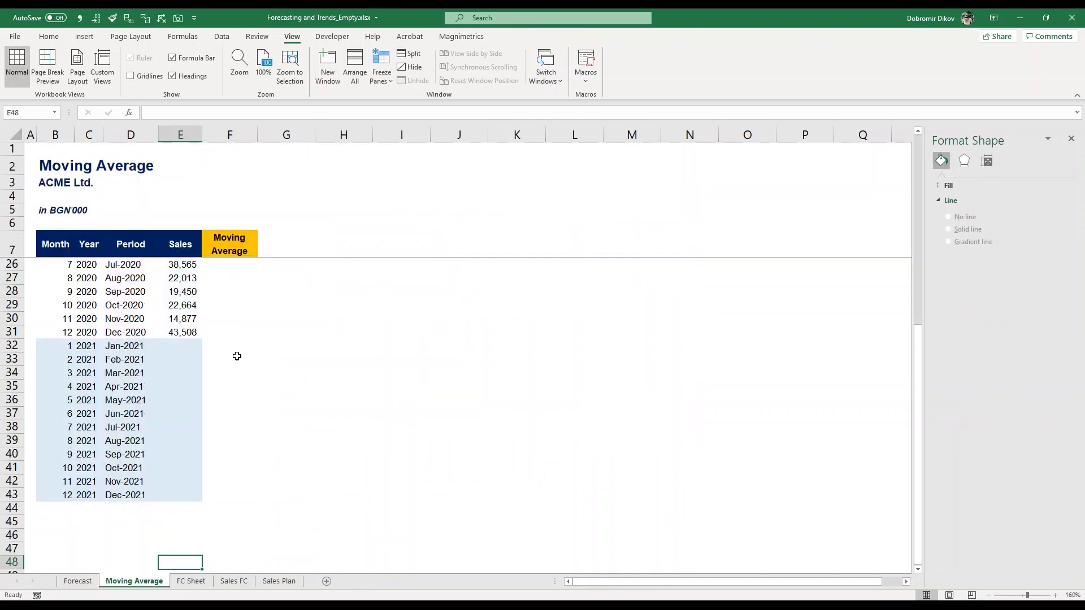
Step: Enter =AVERAGE(E20:E31) in F32 and fill it down to F43 for all 2021 months
left_click(218, 344)
type("=avera")
key("Tab")
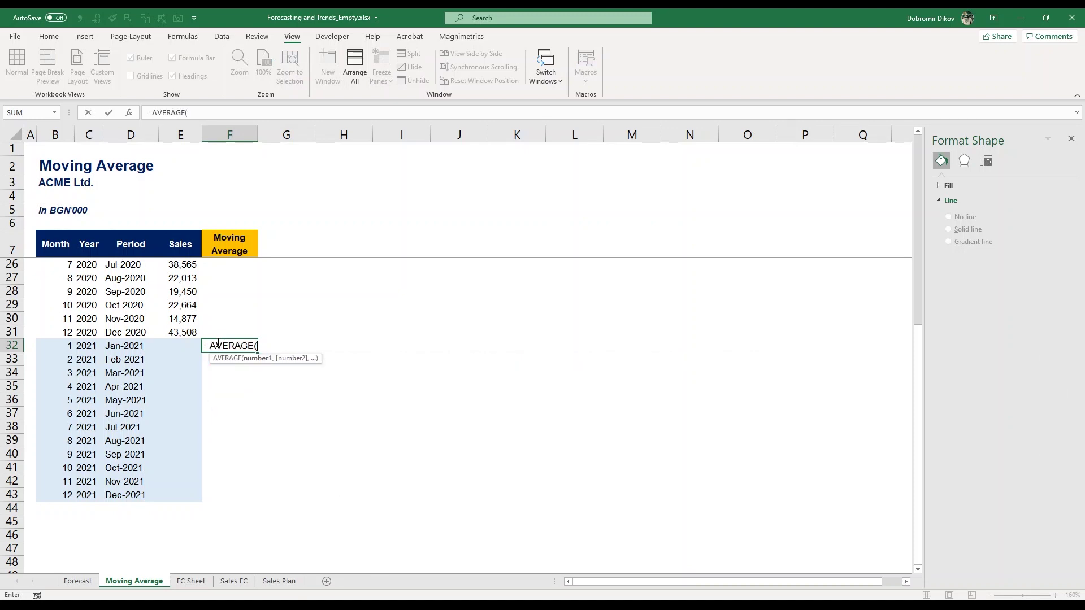
key("Up")
key("Left")
scroll(239, 300, "up", 3)
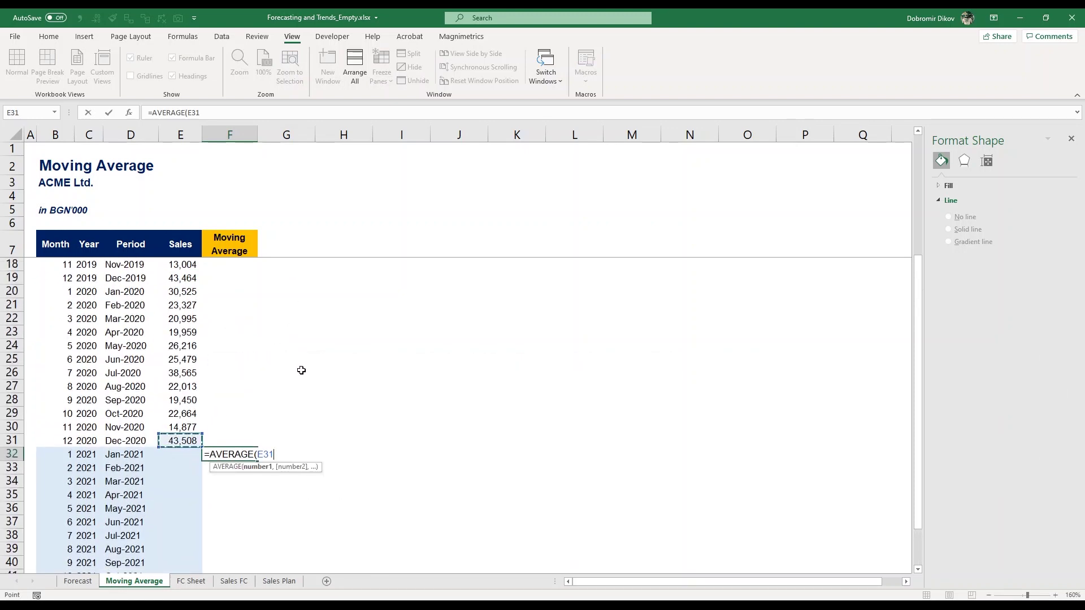
scroll(283, 344, "up", 1)
left_click(192, 305, "shift")
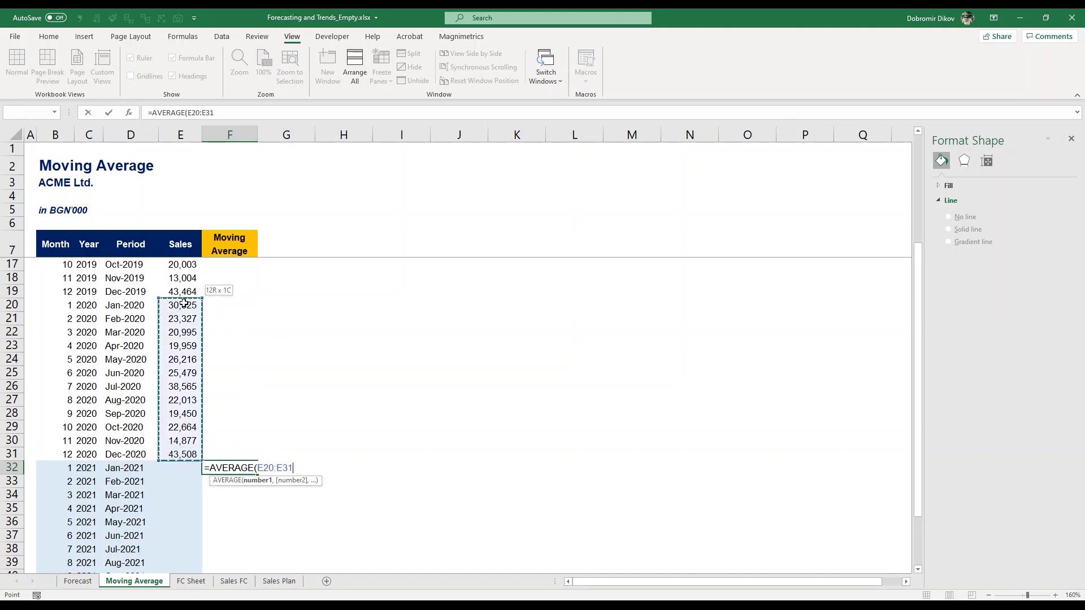
key("Return")
key("Up")
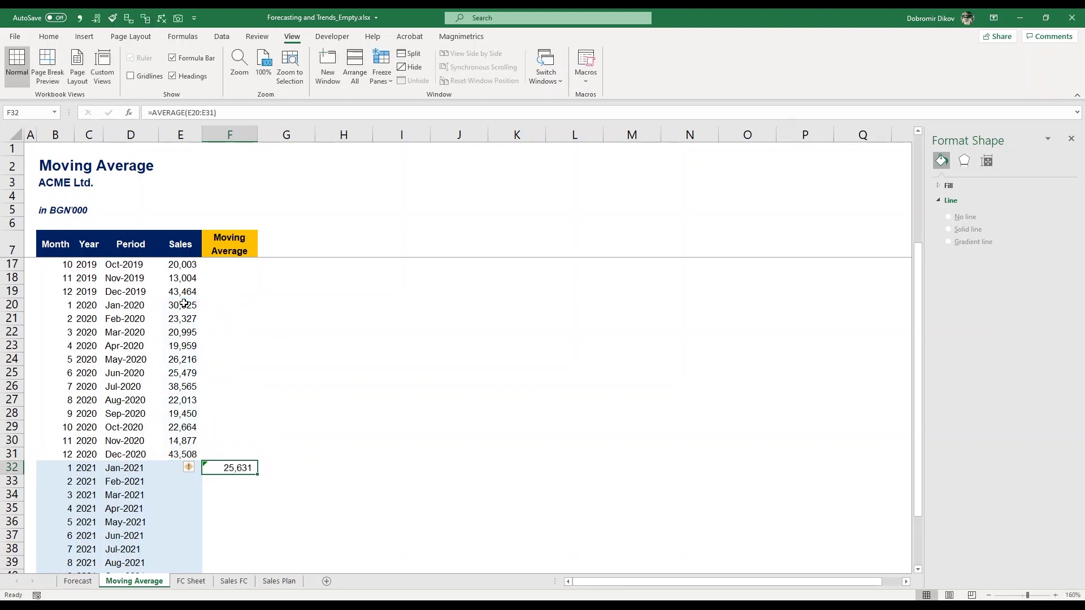
key("shift+Down")
key("shift+Down")
key("shift+Down")
key("shift+Down")
key("shift+Down")
key("shift+Down")
key("shift+Down")
key("shift+Down")
key("shift+Down")
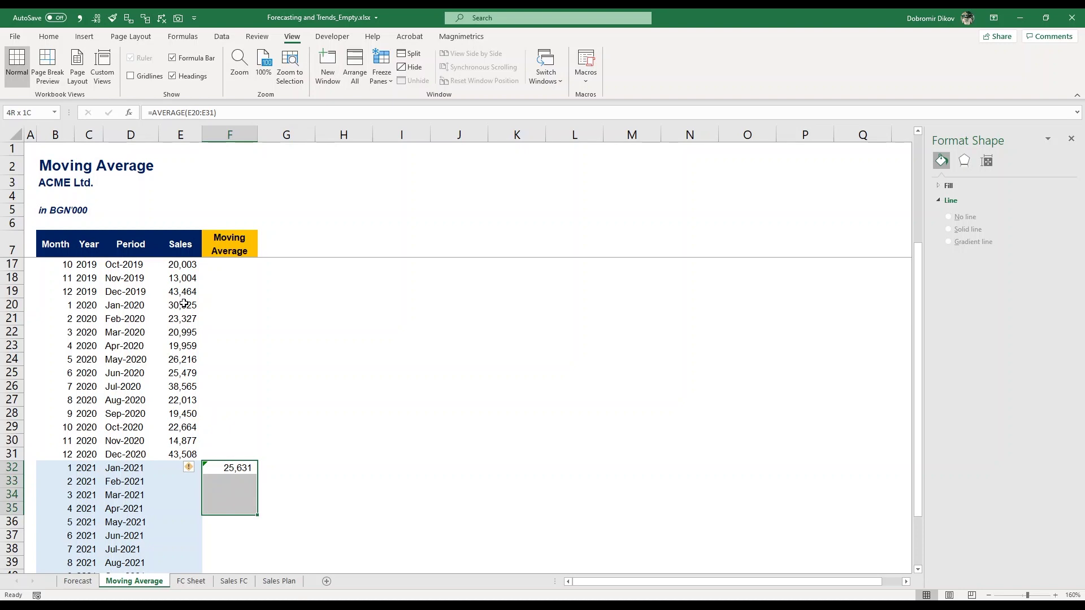
key("shift+Down")
key("shift+Down")
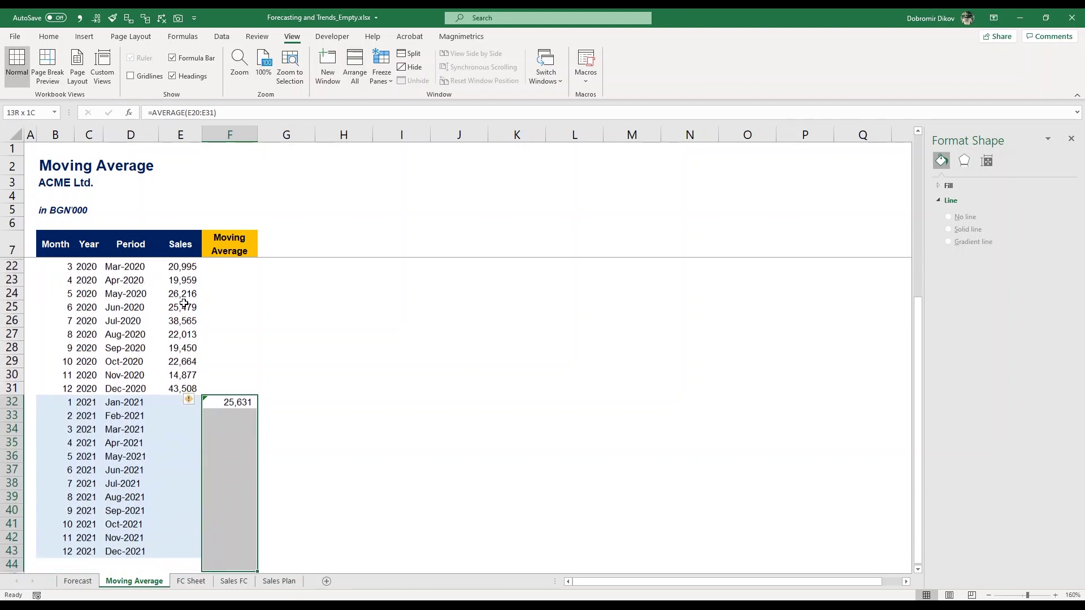
key("ctrl+d")
Step: Check the filled moving-average formula ranges for February through April 2021
key("Up")
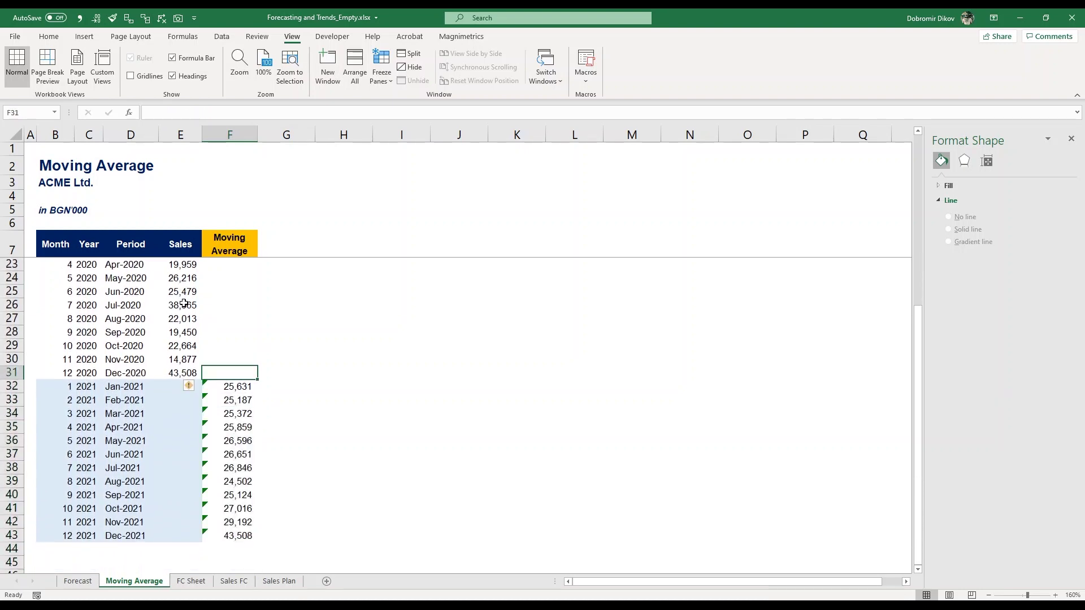
key("Down")
key("Down")
key("Down")
key("Up")
key("F2")
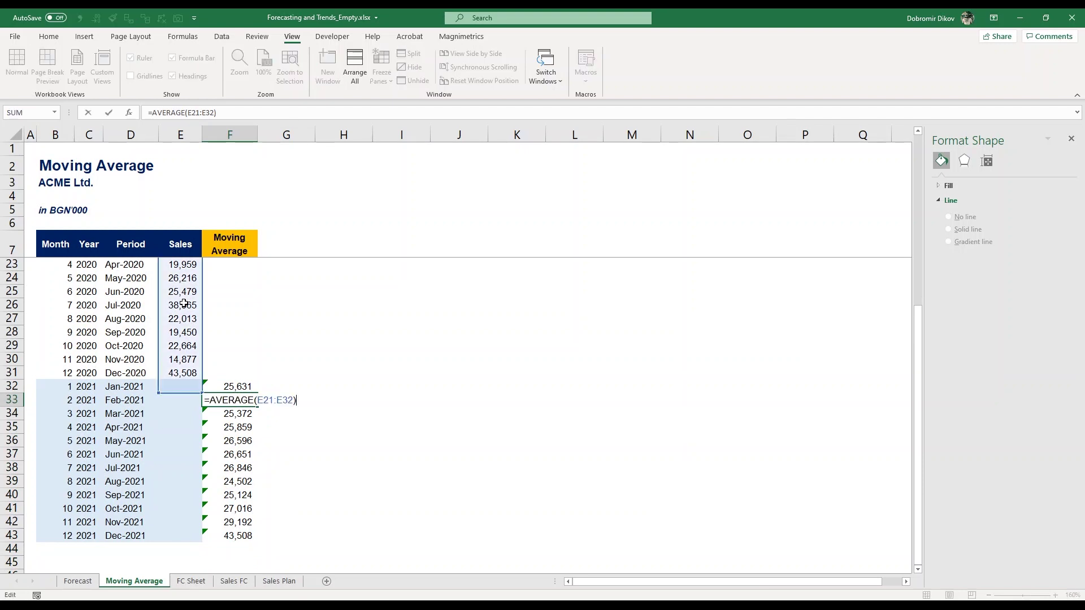
key("Escape")
key("Down")
key("F2")
key("Escape")
key("Down")
key("F2")
key("Escape")
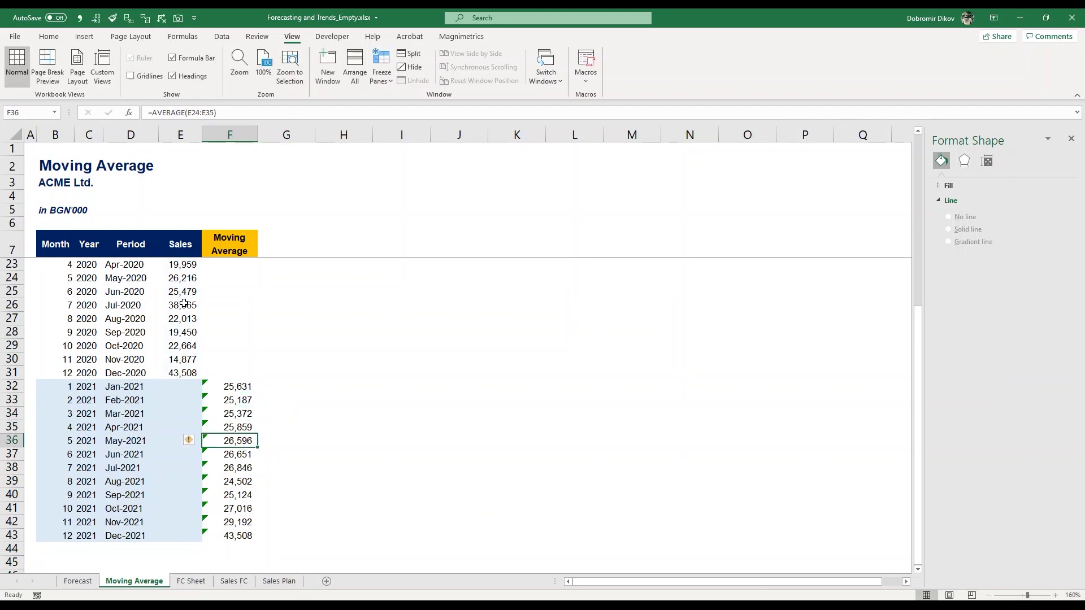
key("F2")
key("Escape")
Step: Link the 2021 Sales cells to the moving averages with =F32, filled down and italicised
key("Up")
key("Up")
key("Up")
key("Right")
key("Left")
key("Left")
type("=")
key("Right")
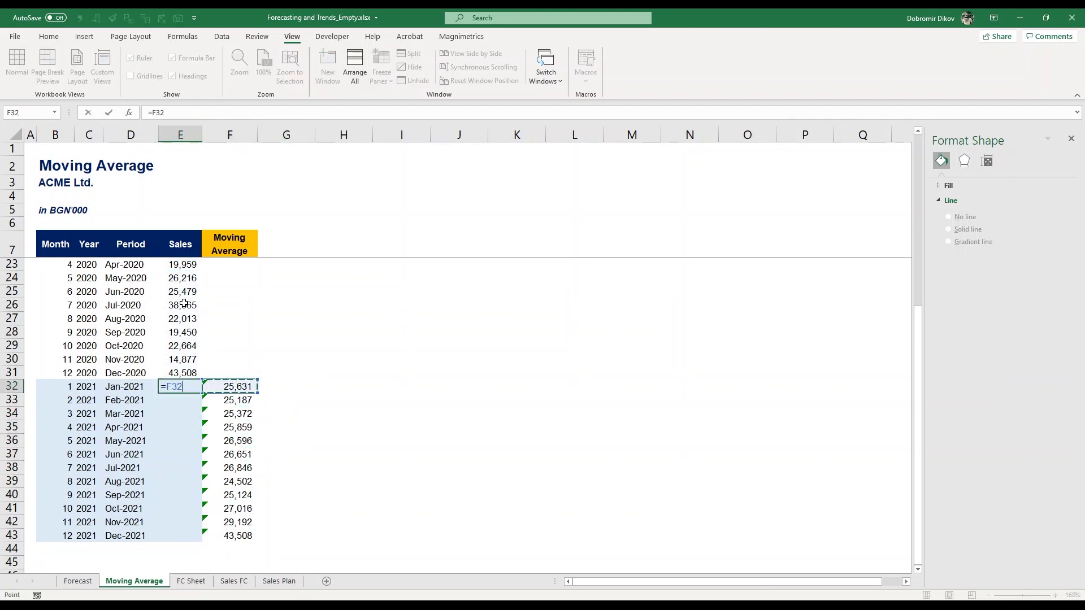
key("Return")
key("Up")
key("shift+Down")
key("shift+Down")
key("shift+Down")
key("shift+Down")
key("shift+Down")
key("shift+Down")
key("shift+Down")
key("shift+Down")
key("shift+Down")
key("shift+Down")
key("shift+Down")
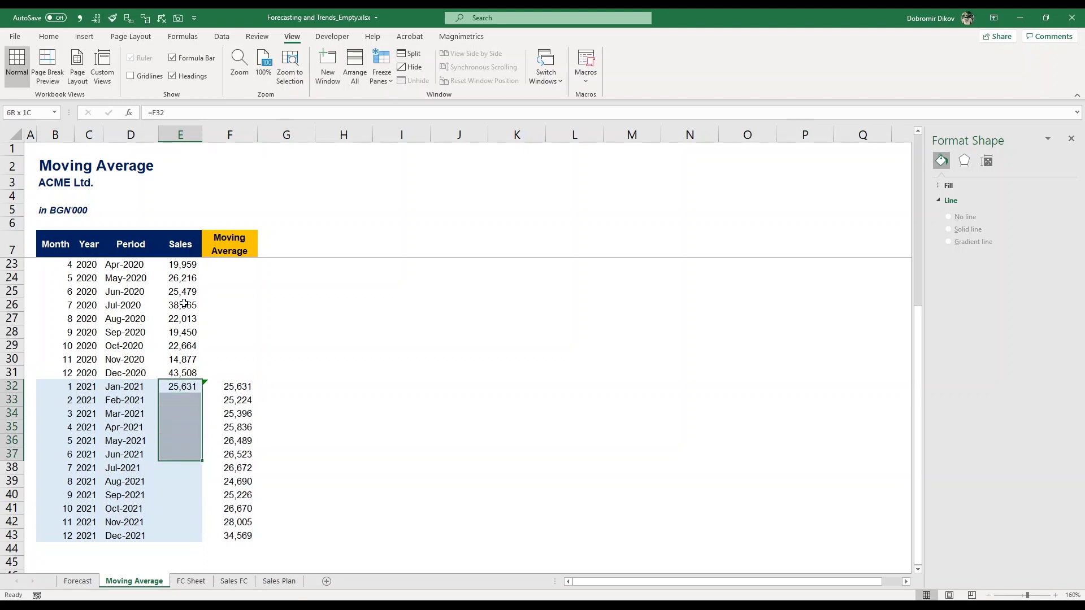
key("ctrl+d")
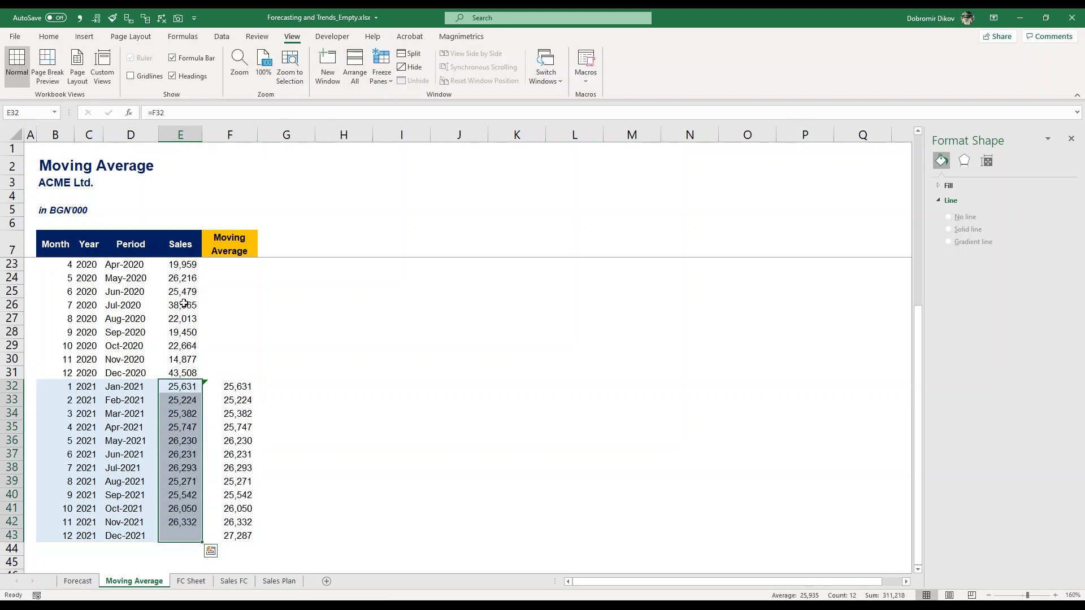
key("ctrl+i")
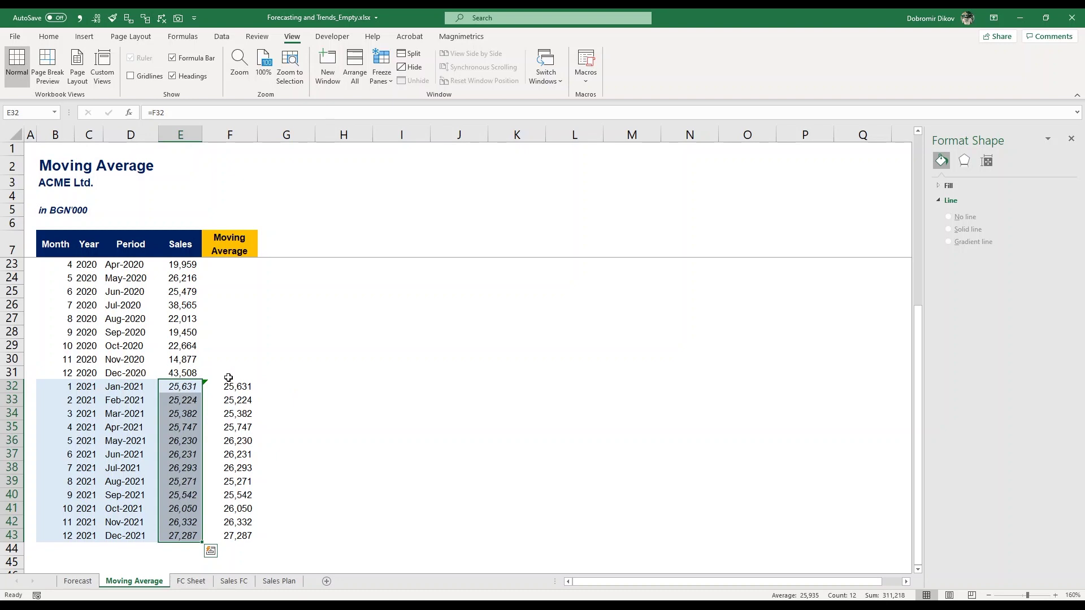
Step: Verify the first and December 2021 moving-average formulas without changing them
left_click(230, 386)
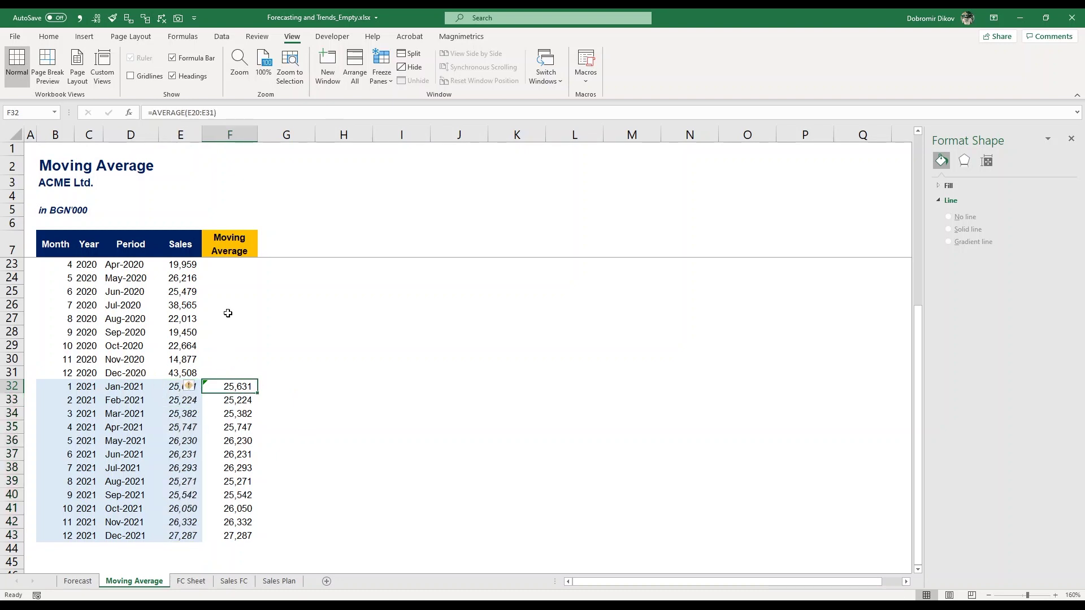
left_click(229, 537)
double_click(229, 537)
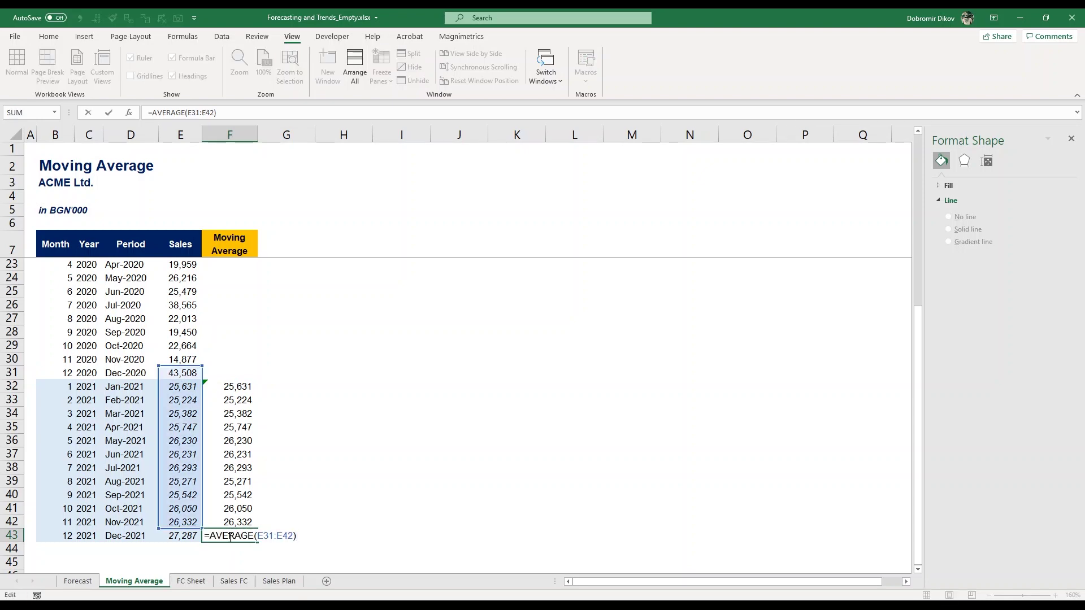
key("Escape")
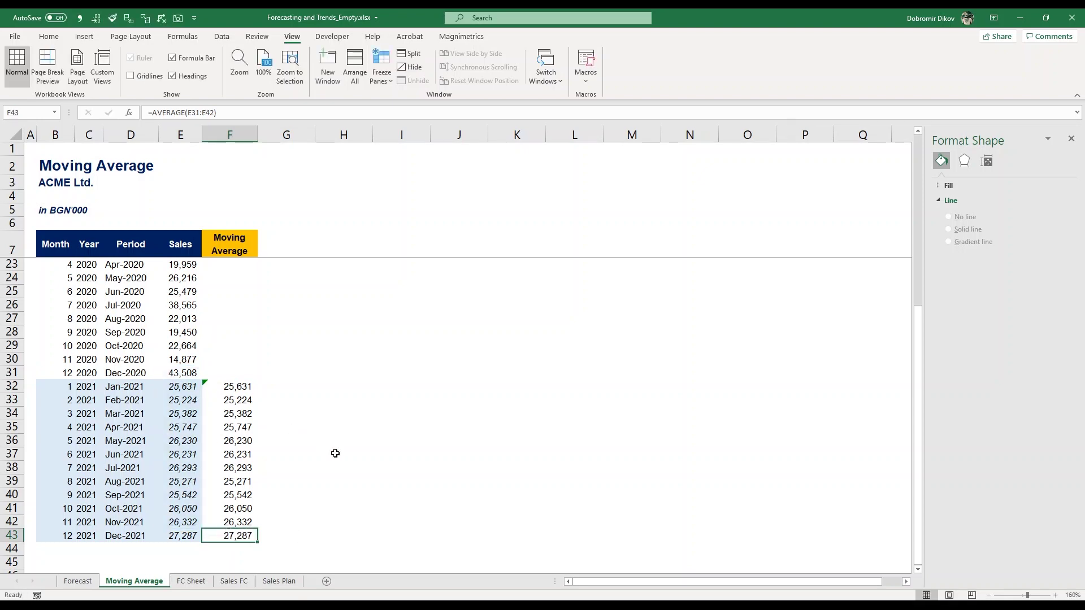
Step: Insert a 2-D line chart of Period, Sales and Moving Average from D7:F43
scroll(335, 453, "up", 2)
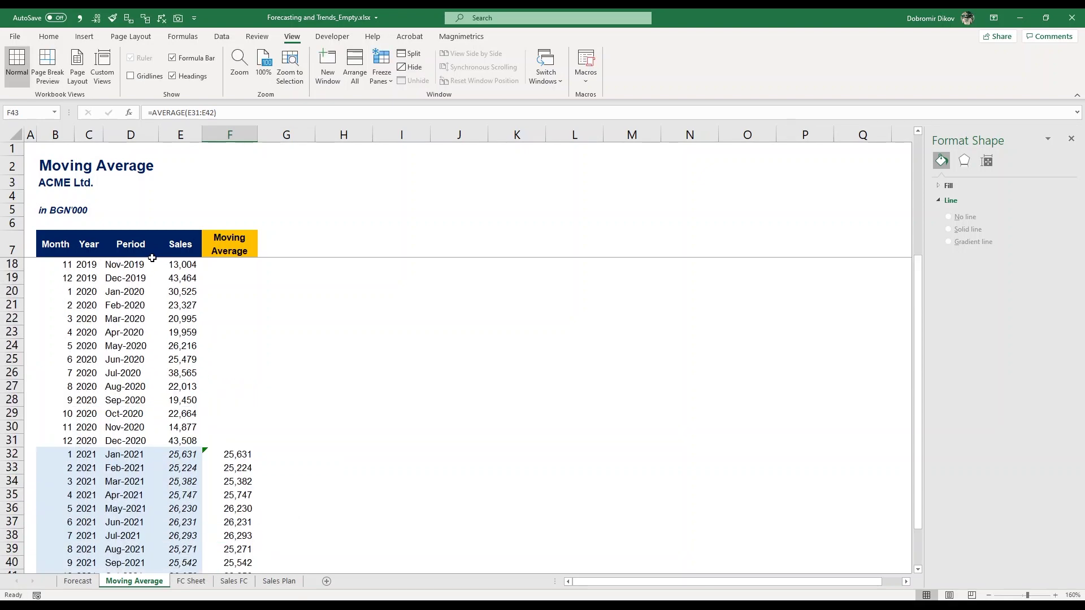
left_click(142, 243)
key("ctrl+shift+Right")
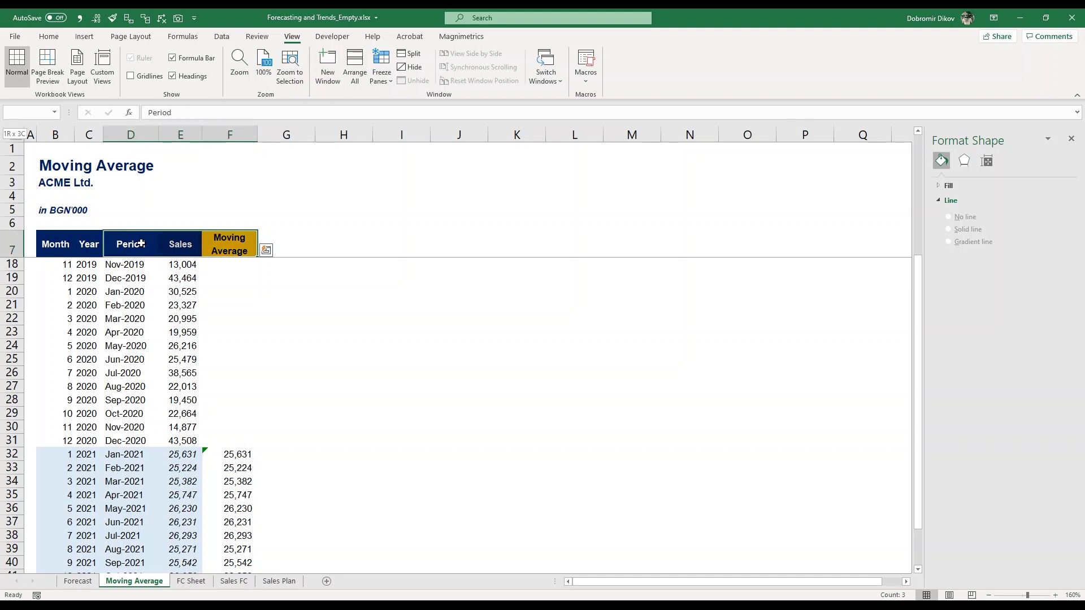
key("ctrl+shift+Down")
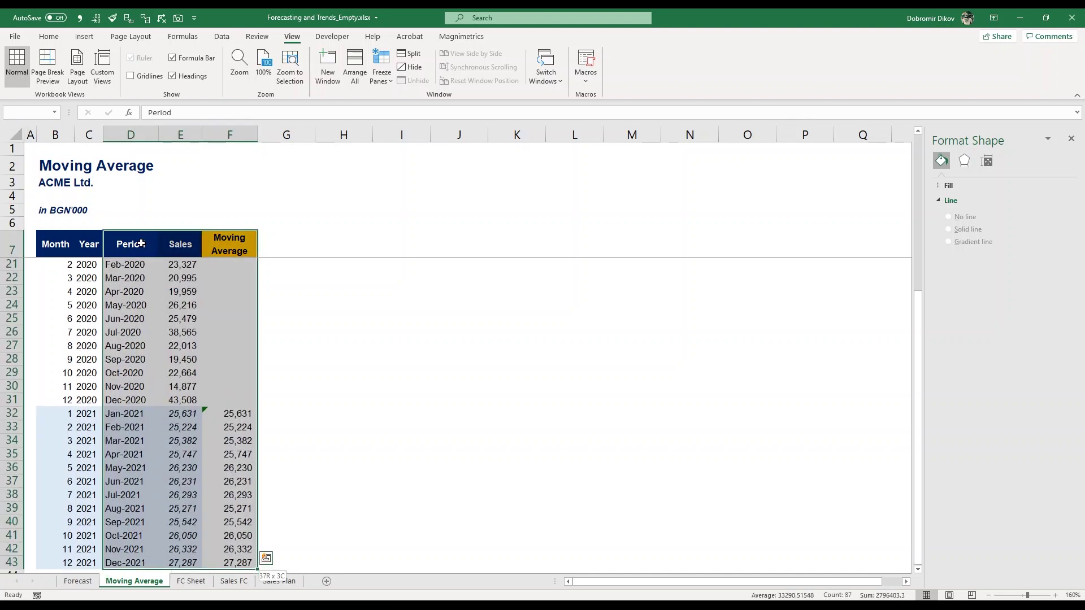
left_click(84, 38)
left_click(493, 63)
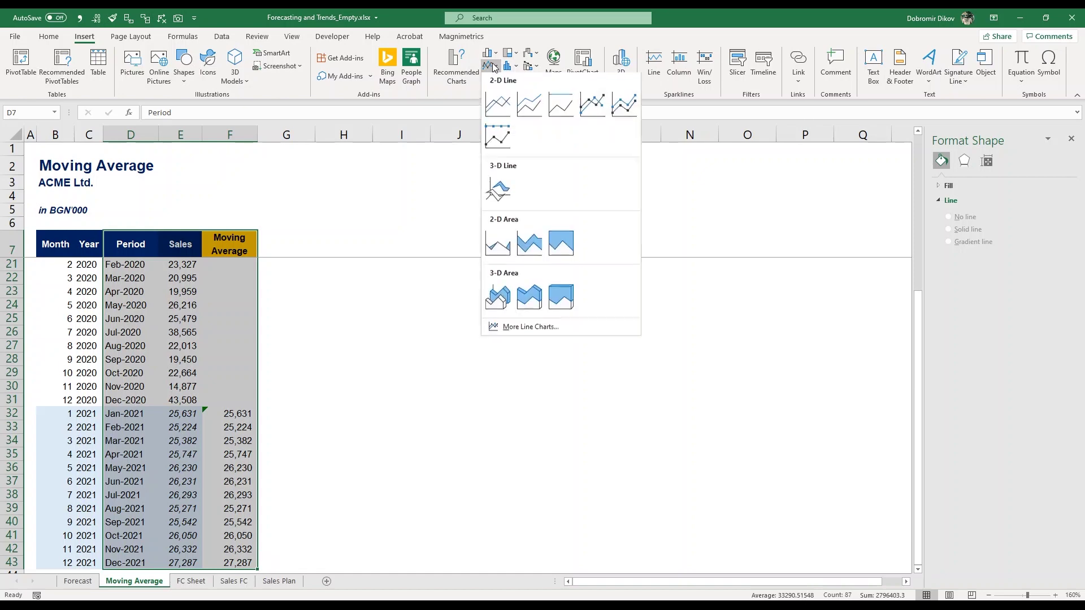
left_click(497, 104)
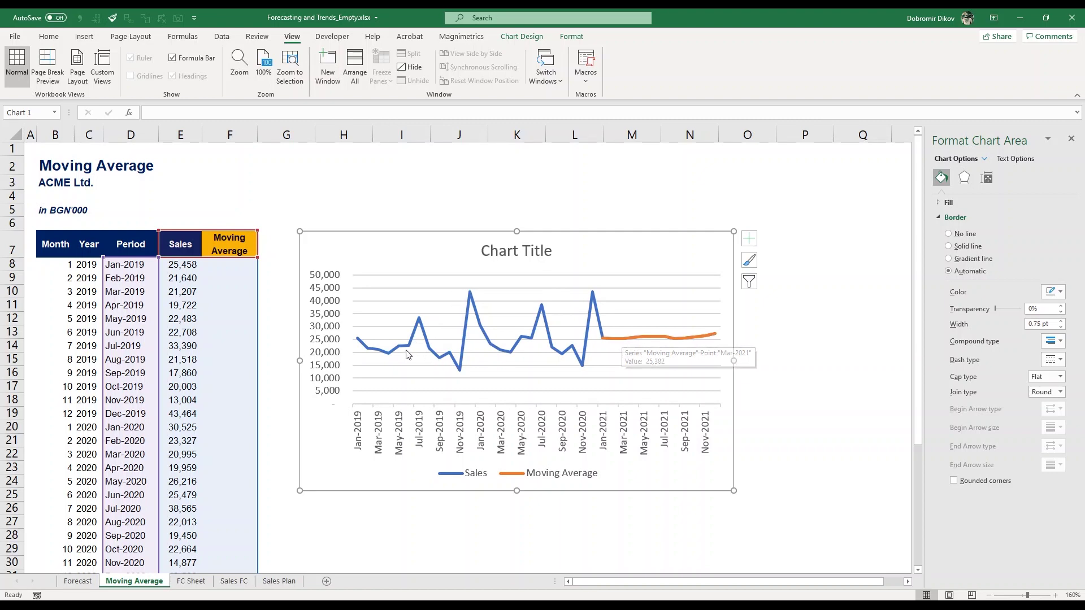
left_click(286, 244)
scroll(246, 454, "down", 3)
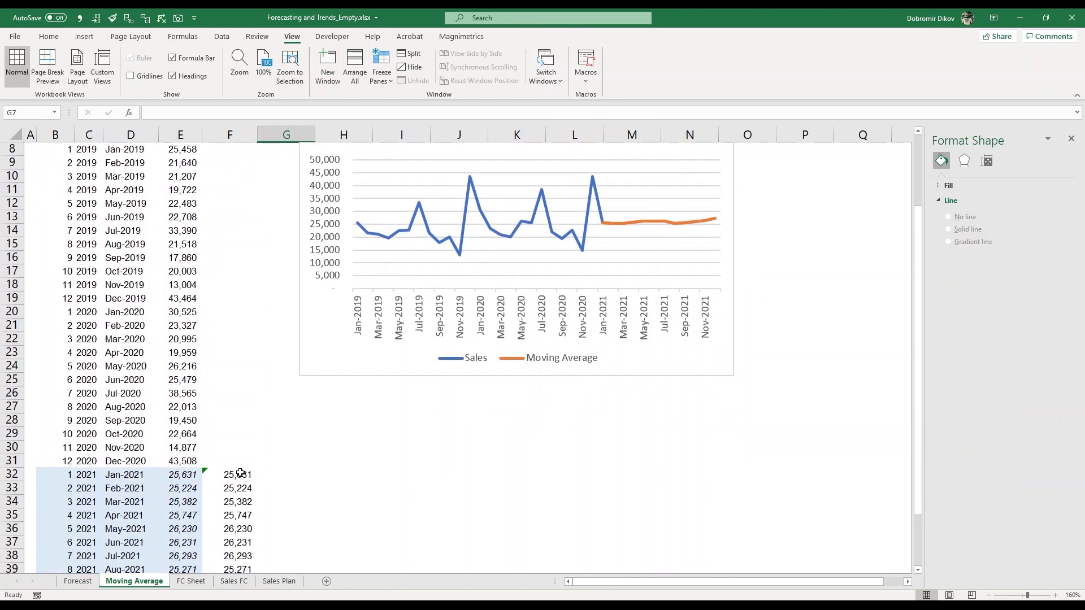
double_click(241, 474)
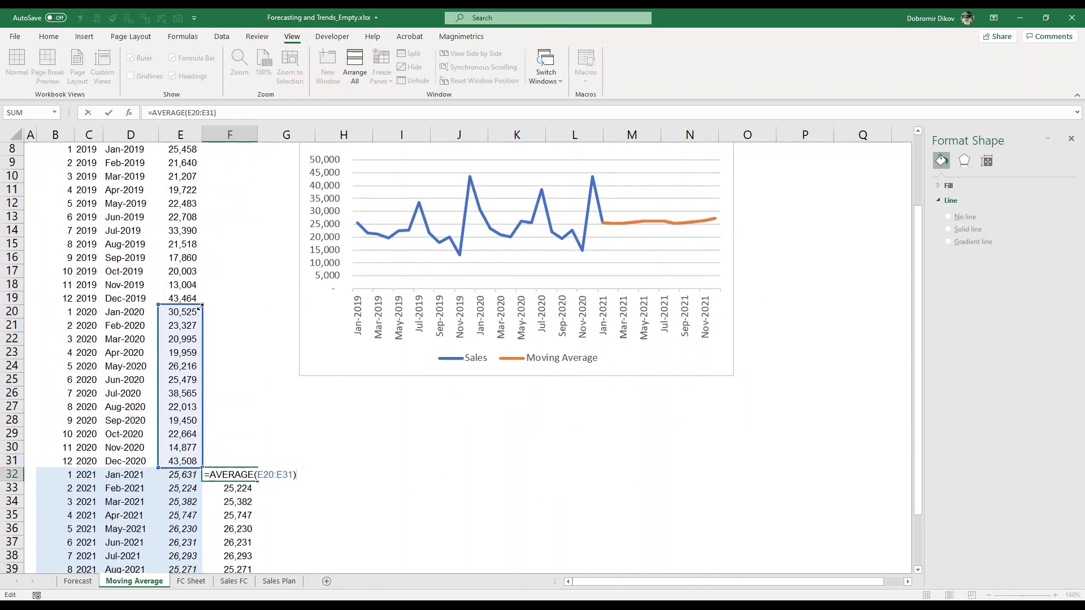
Step: Change F32 to =AVERAGE(E26:E31) and refill it down through December 2021
left_click_drag(202, 305, 189, 390)
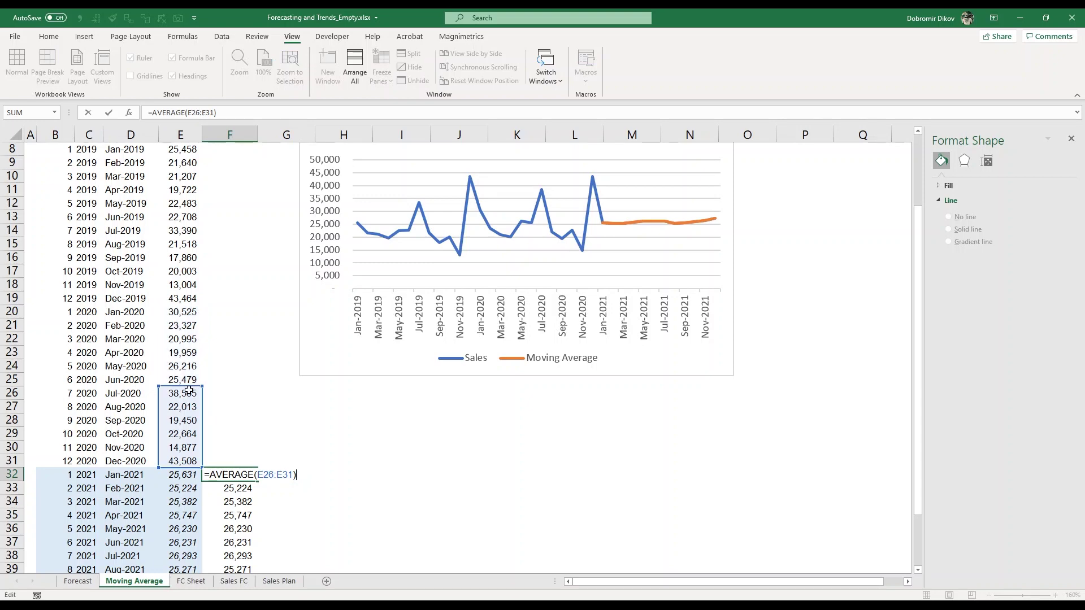
key("Return")
key("Up")
key("ctrl+shift+Down")
key("ctrl+d")
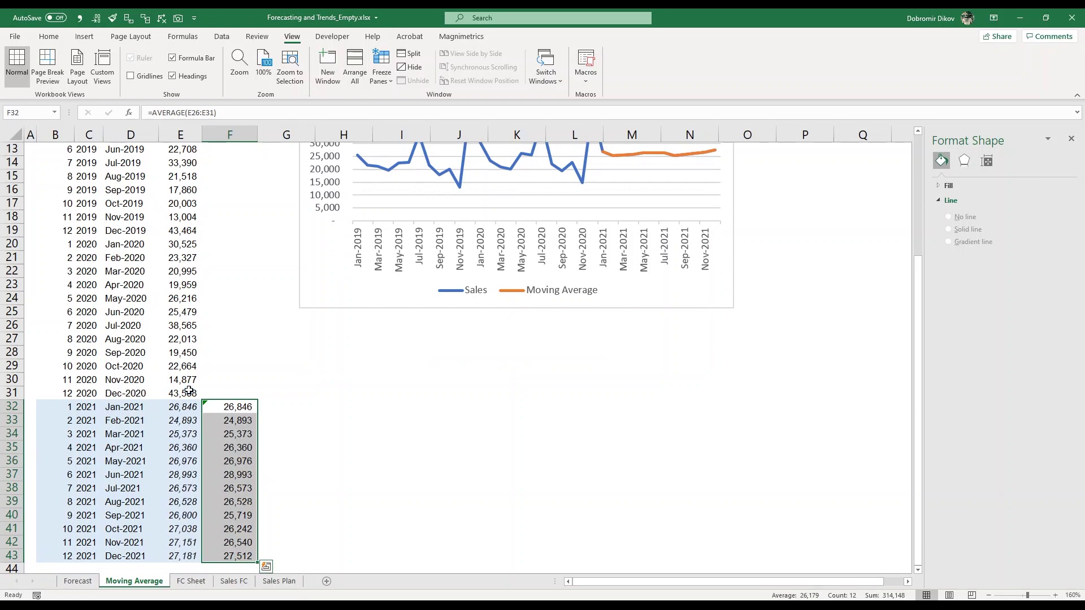
scroll(650, 224, "up", 2)
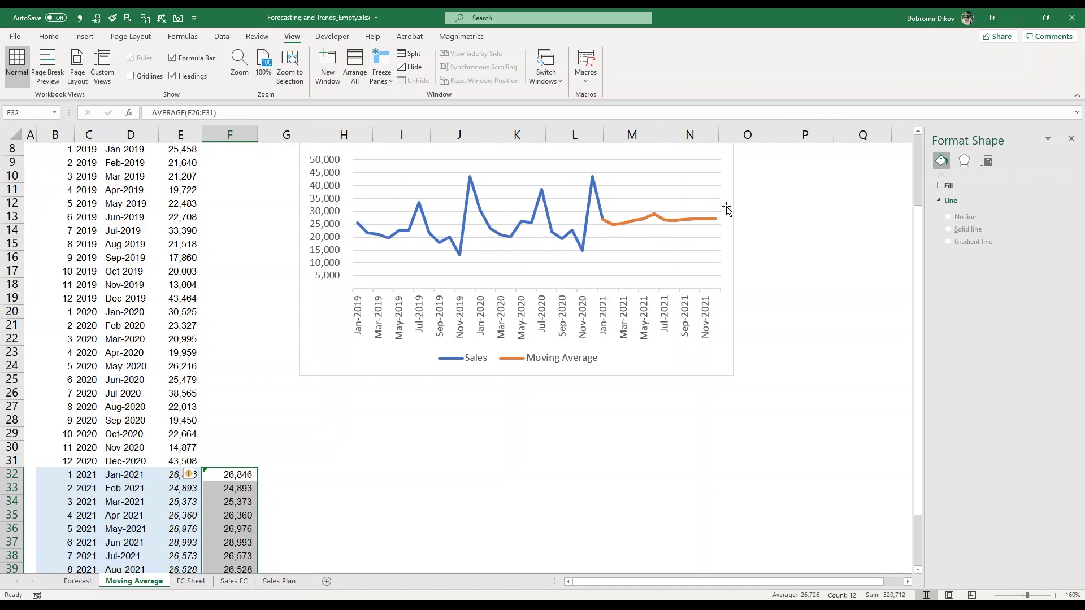
scroll(722, 210, "up", 1)
Step: On FC Sheet, select the Month–Sales table B7:E31
scroll(233, 530, "up", 2)
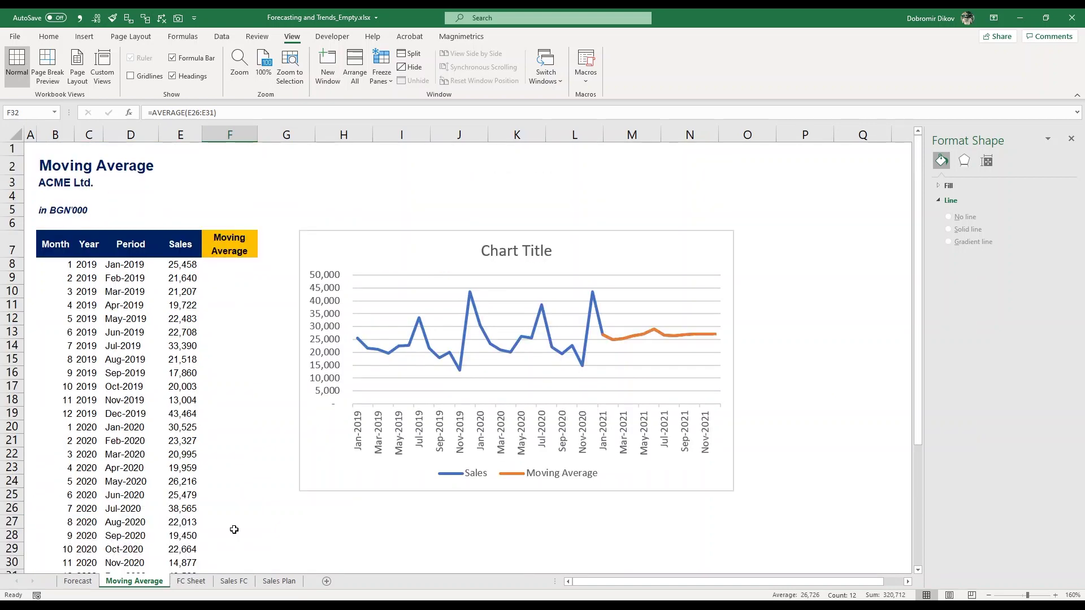
left_click(195, 581)
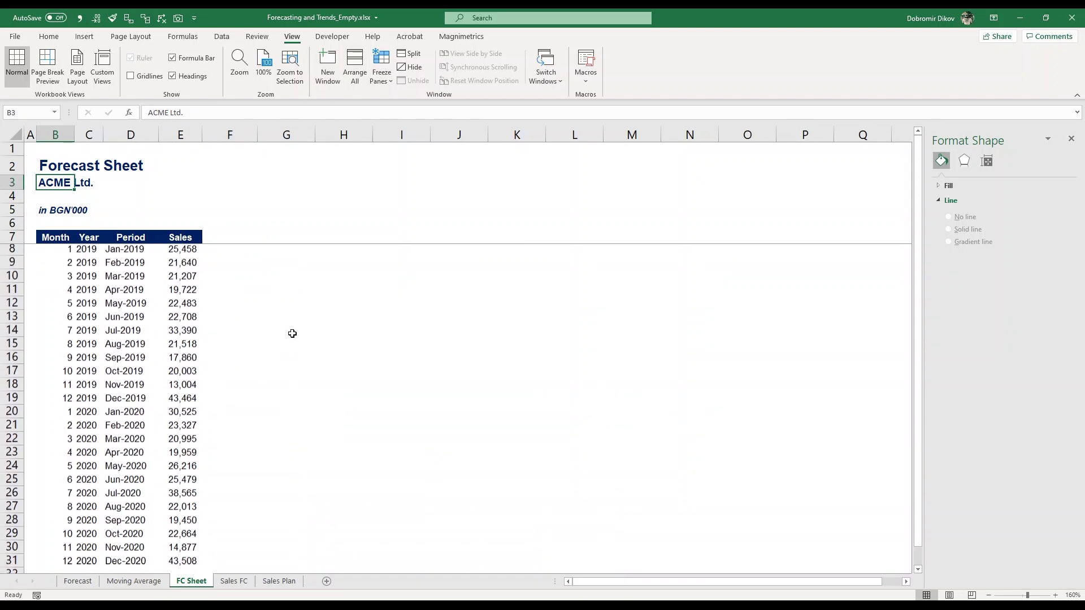
scroll(292, 333, "up", 3)
scroll(292, 333, "down", 2)
left_click(65, 237)
key("ctrl+shift+Right")
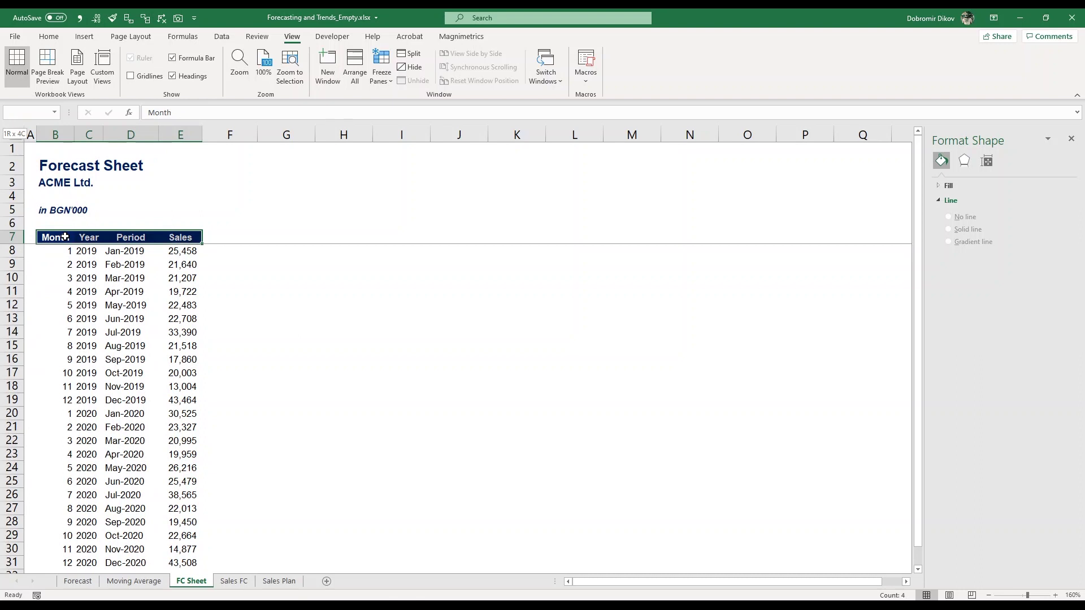
key("ctrl+shift+Down")
scroll(65, 236, "down", 1)
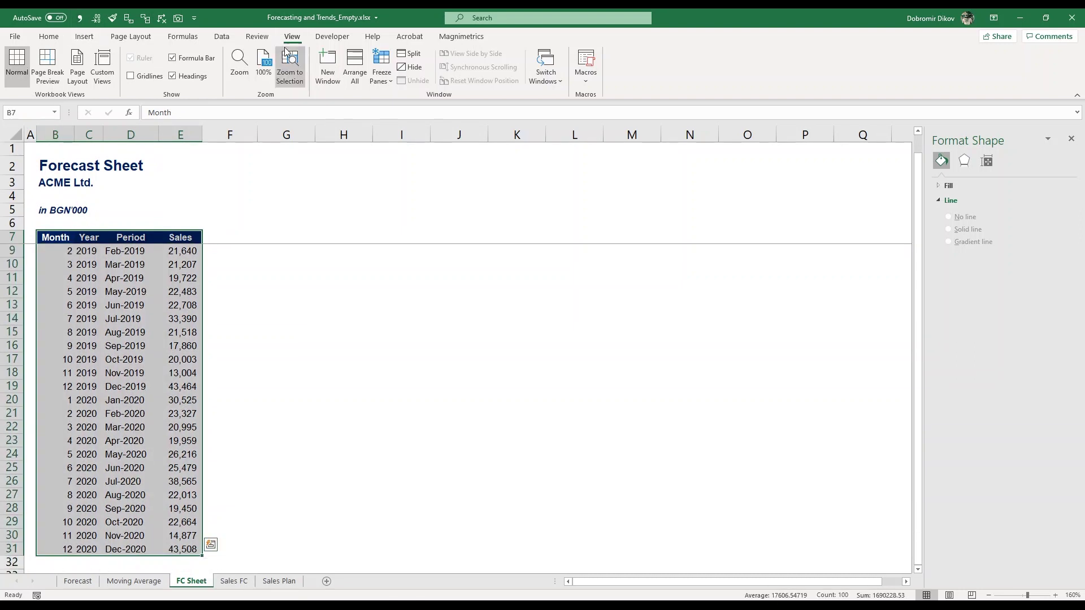
left_click(226, 38)
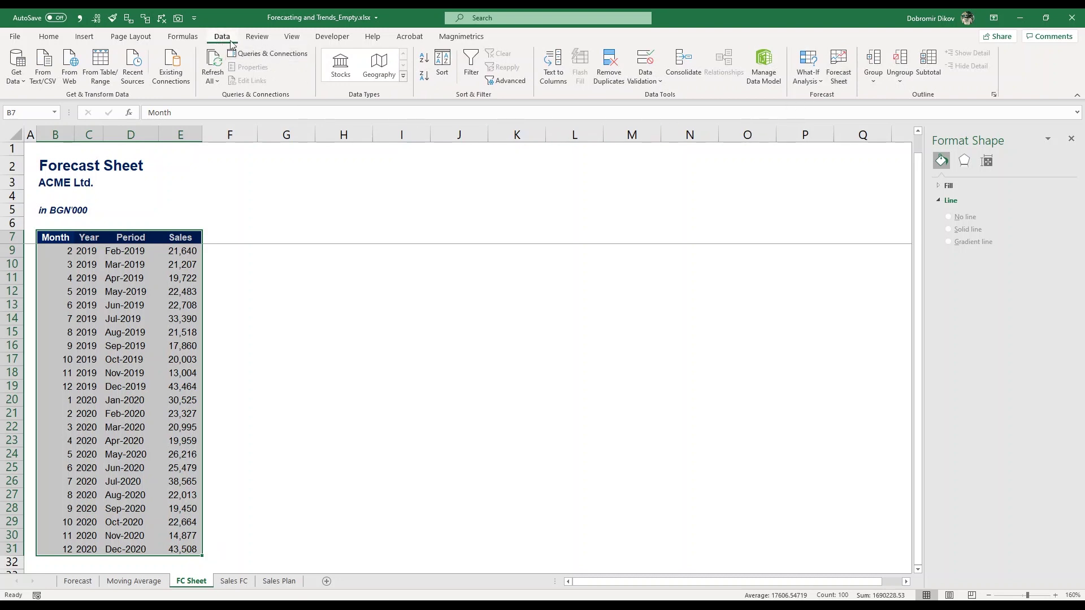
Step: Create a Forecast Sheet with seasonality manually set to 12 and move its chart beside the table
left_click(839, 67)
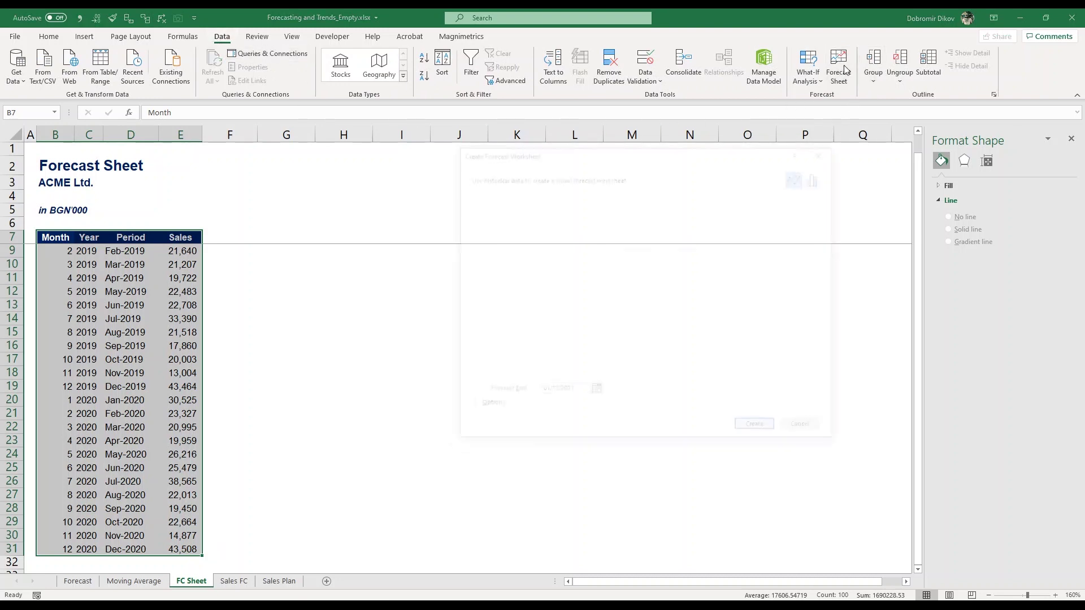
left_click(486, 407)
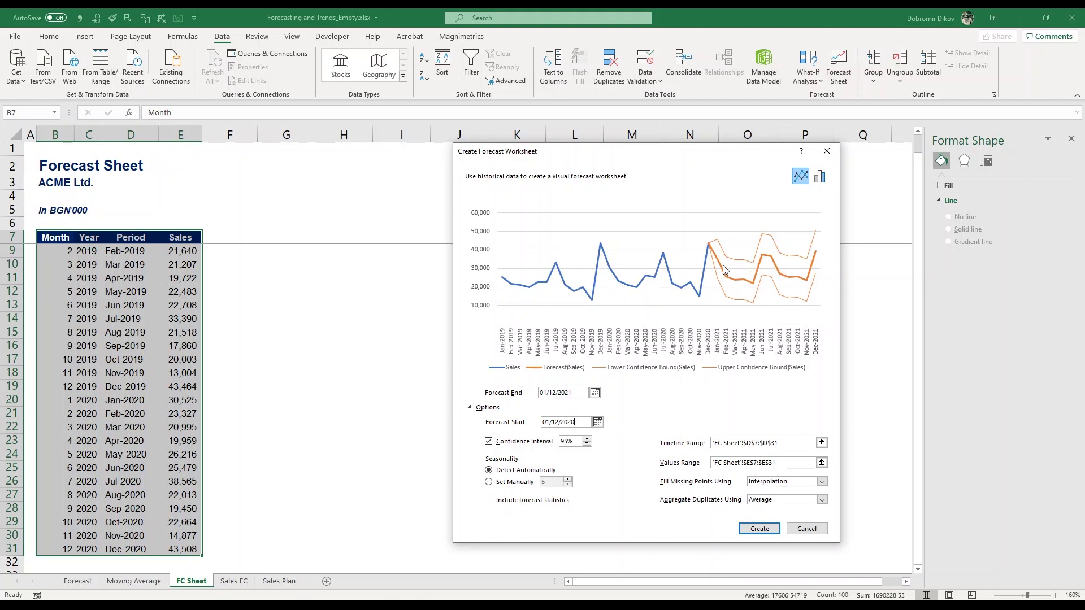
left_click(514, 482)
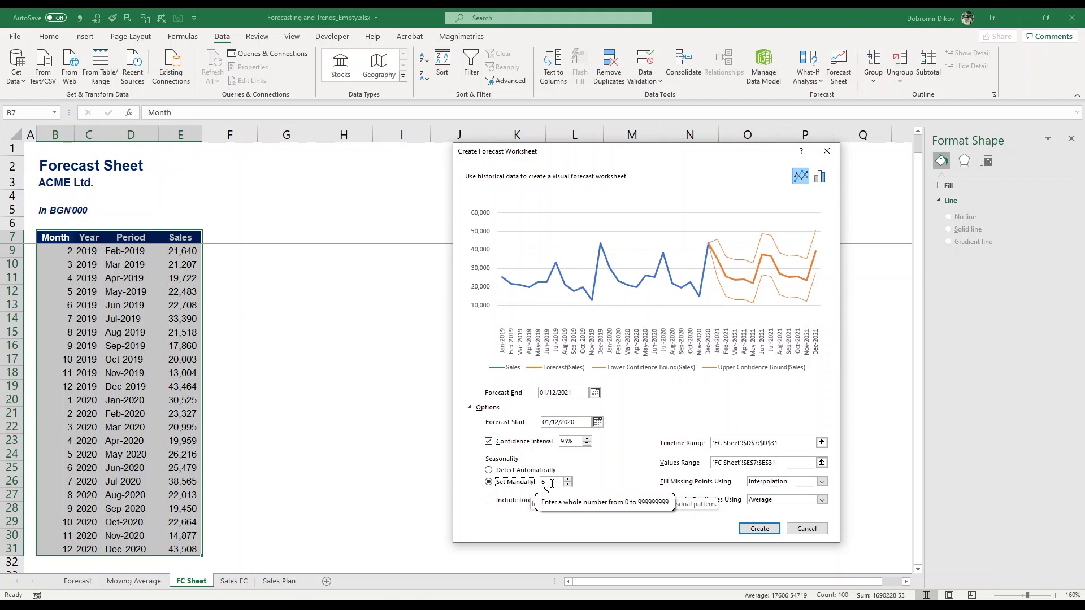
double_click(552, 483)
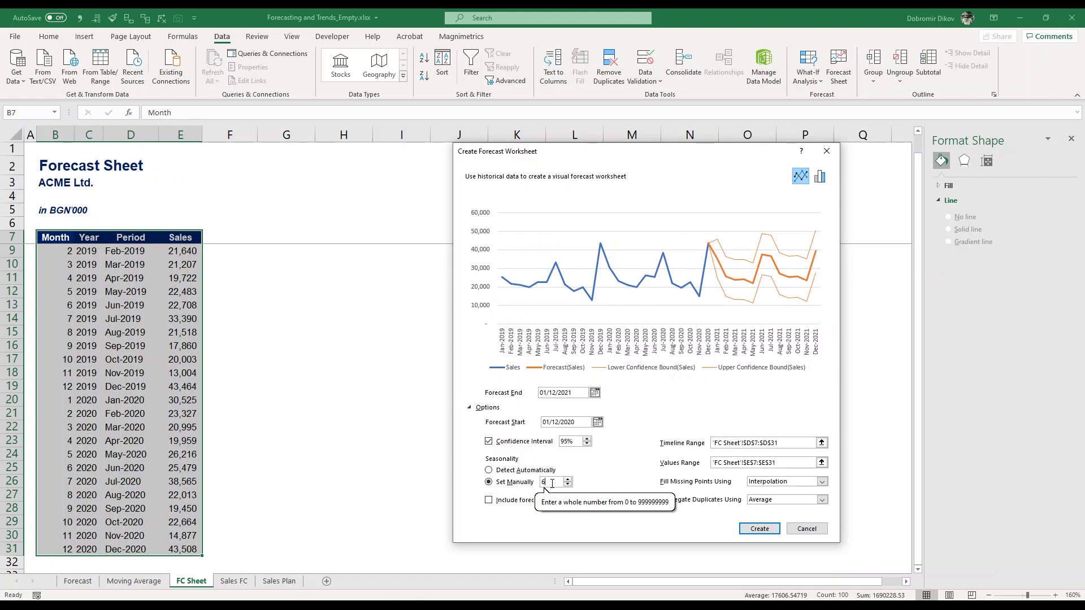
type("12")
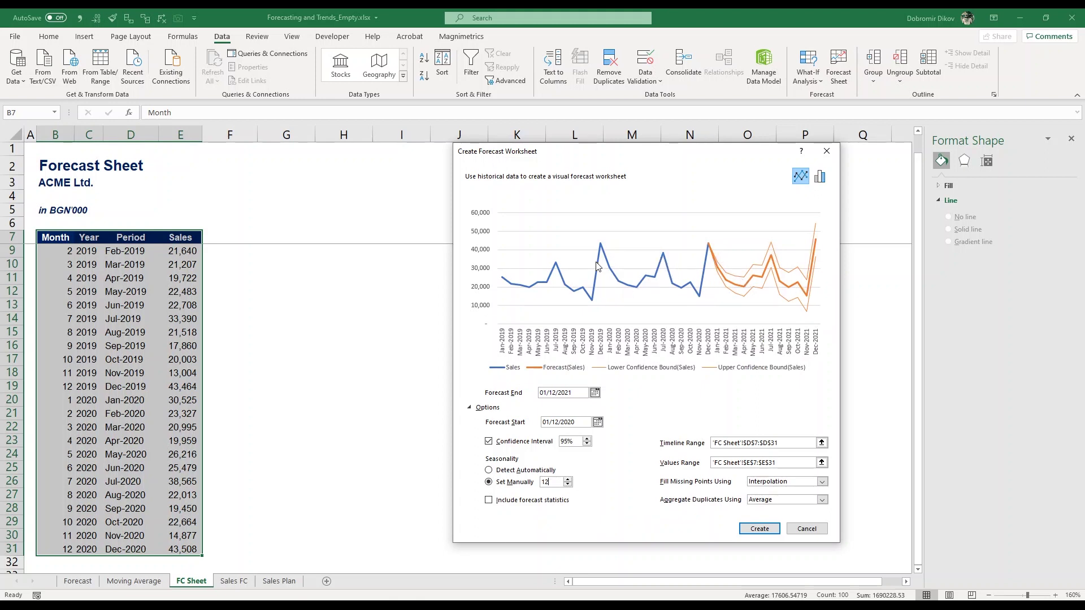
left_click(759, 528)
left_click_drag(346, 412, 482, 339)
scroll(453, 419, "down", 1)
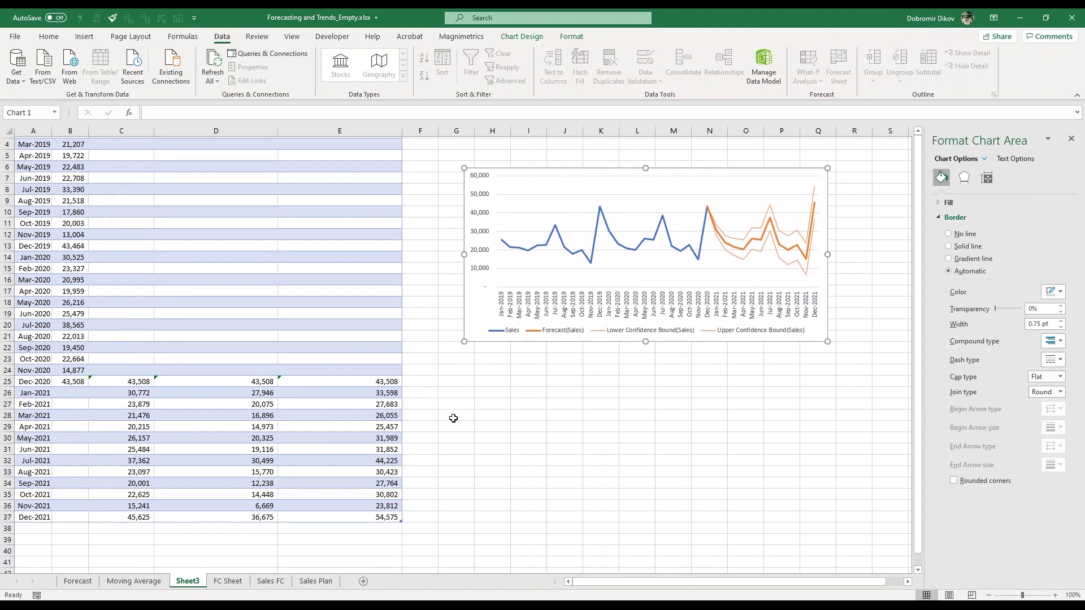
Step: Inspect the Dec-2020 bound and forecast cells, then select Forecast(Sales) C25:C37
left_click(240, 380)
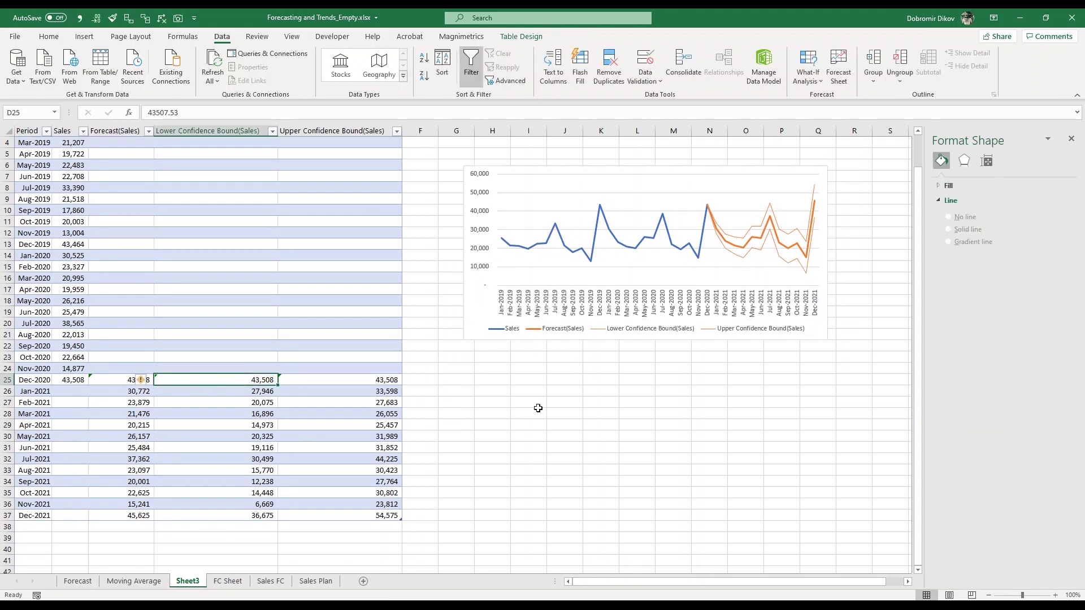
left_click(116, 390)
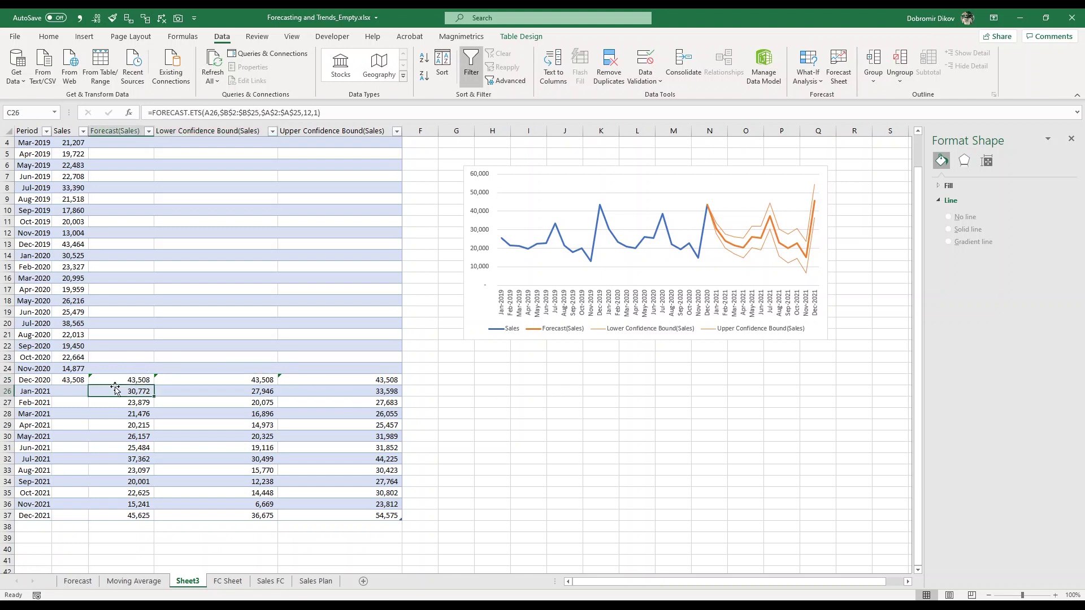
left_click(115, 385)
key("ctrl+shift+Down")
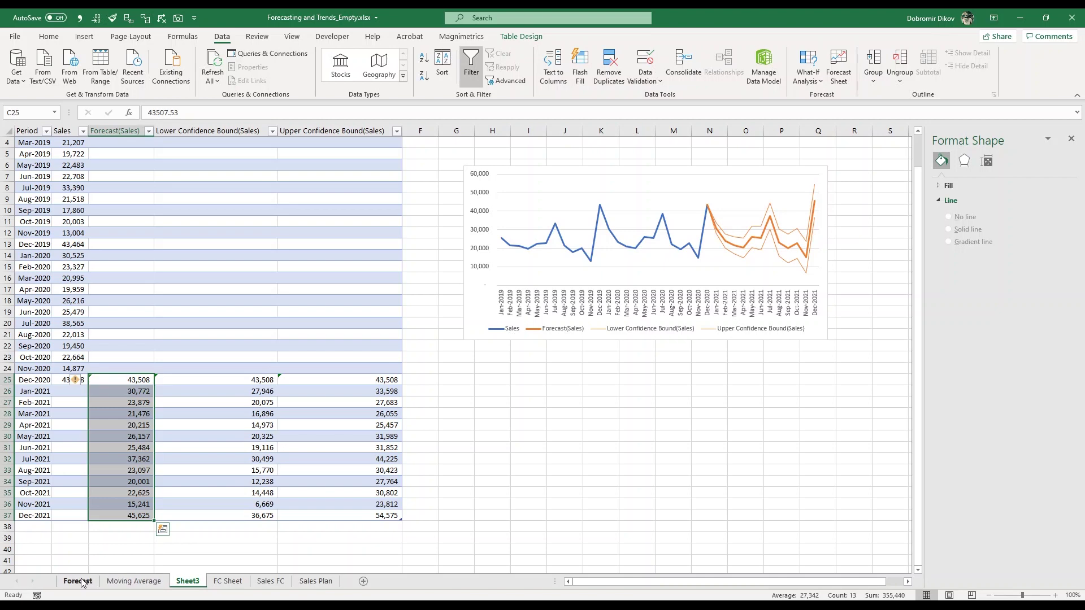
Step: On Sales FC, copy the FY 2020 month header row into B13
left_click(271, 581)
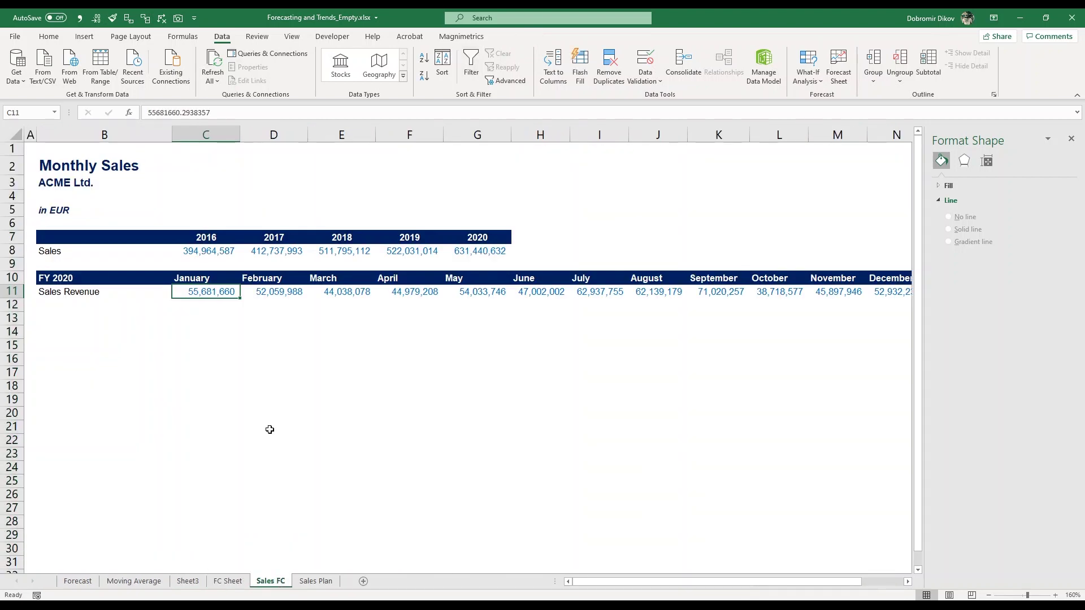
scroll(274, 335, "down", 1)
left_click(67, 251)
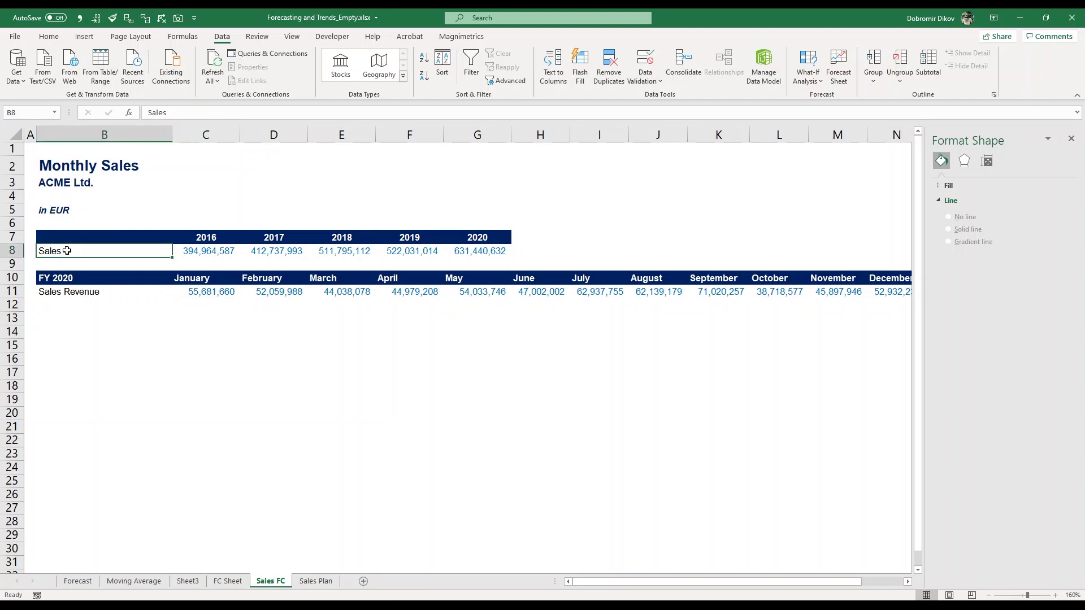
key("ctrl+Right")
key("ctrl+Right")
key("ctrl+Right")
key("Home")
key("Right")
key("Right")
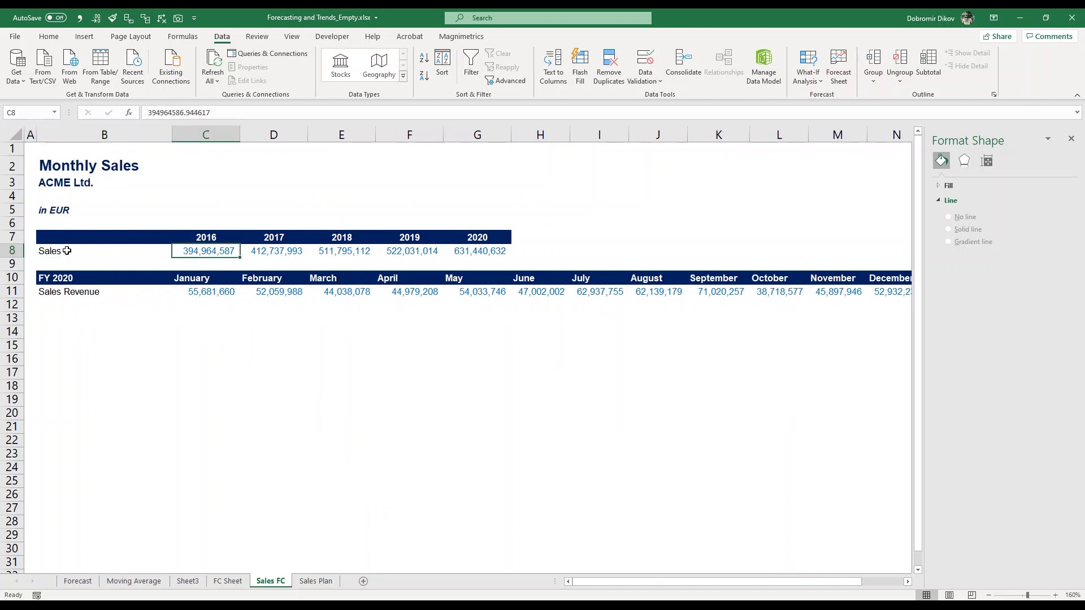
key("Down")
key("Down")
key("Down")
key("Right")
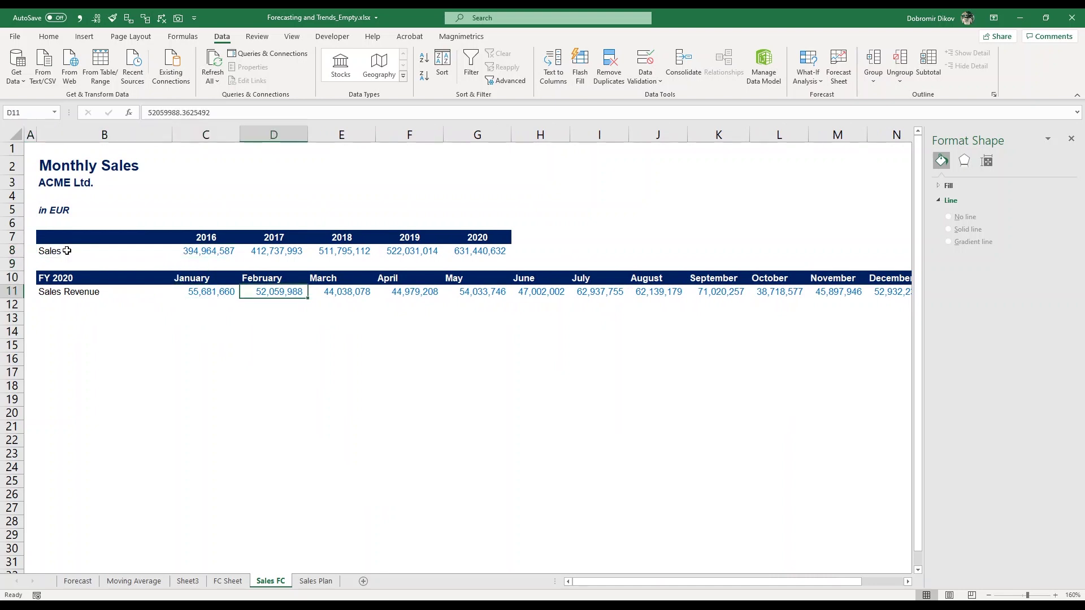
key("ctrl+Right")
key("Home")
key("Right")
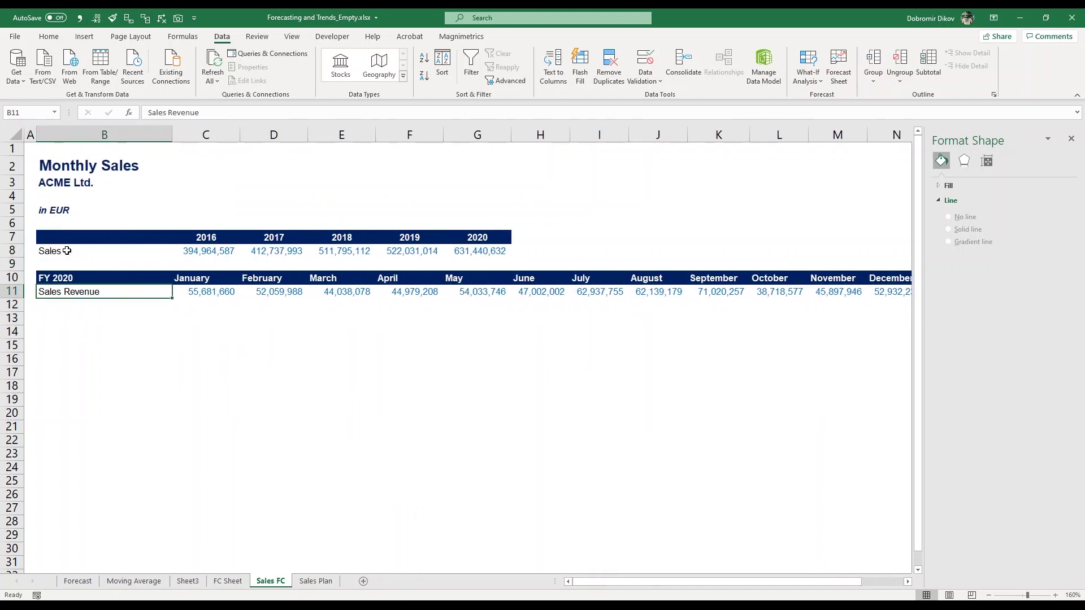
key("Down")
key("Down")
left_click(1070, 139)
key("ctrl+v")
Step: Label B14 'Sales Forecast' and change the B13 header to FY 2021
key("Down")
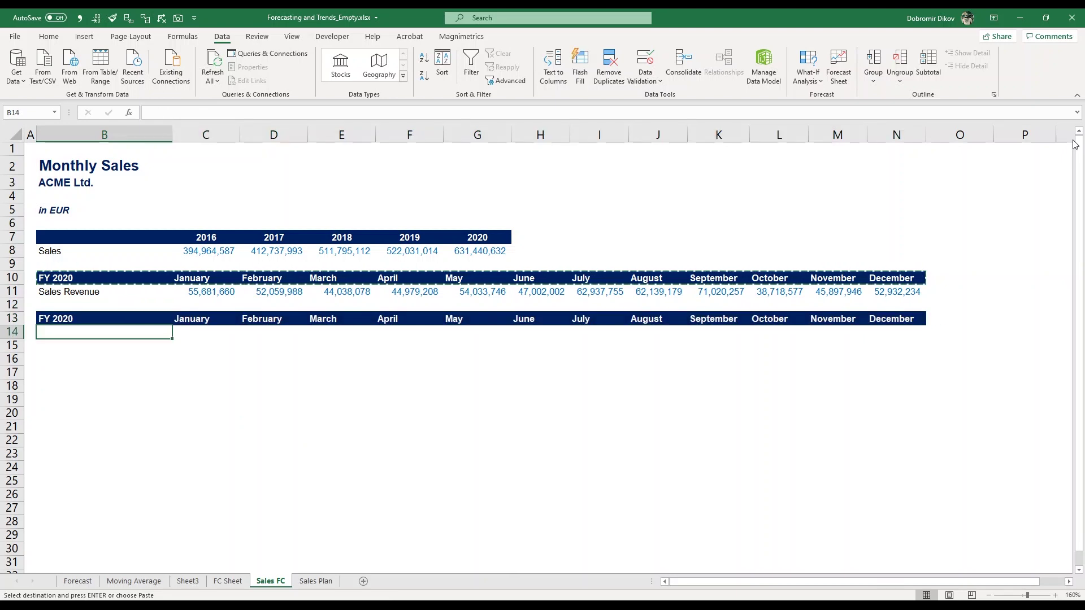
type("Sales Fo")
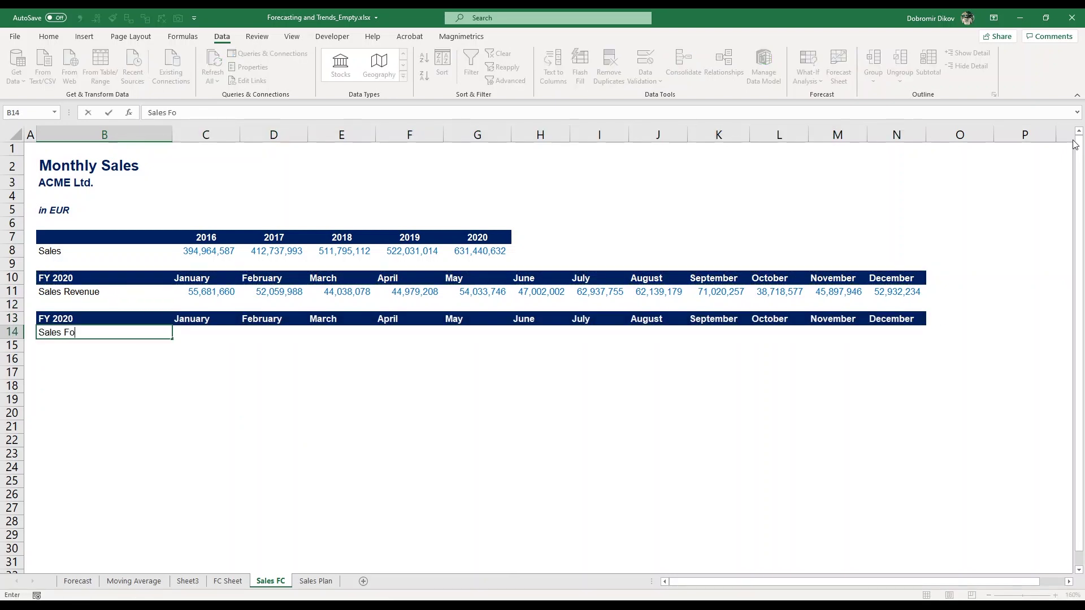
type("recast")
key("Up")
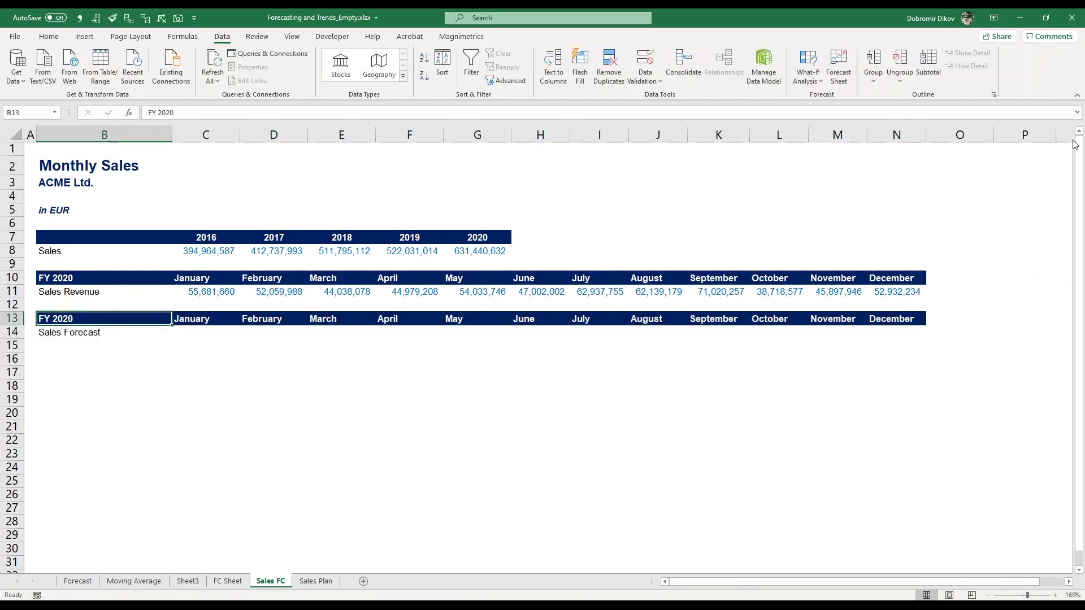
key("F2")
key("BackSpace")
type("1")
key("Return")
key("Right")
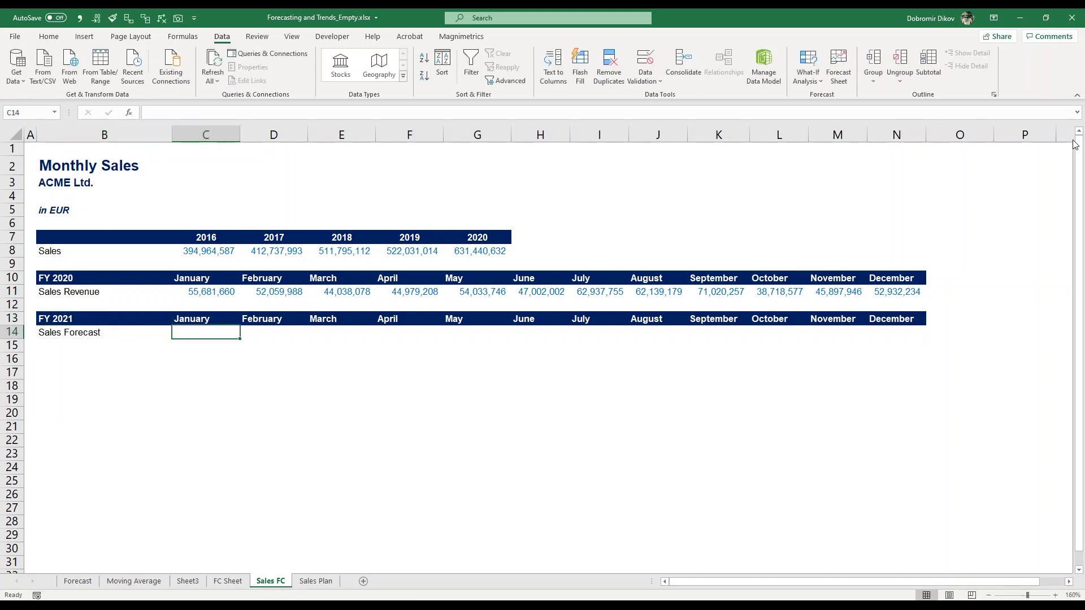
Step: Add an 'Average' heading in O10 after December
key("Up")
key("Up")
key("Up")
key("ctrl+Right")
key("Right")
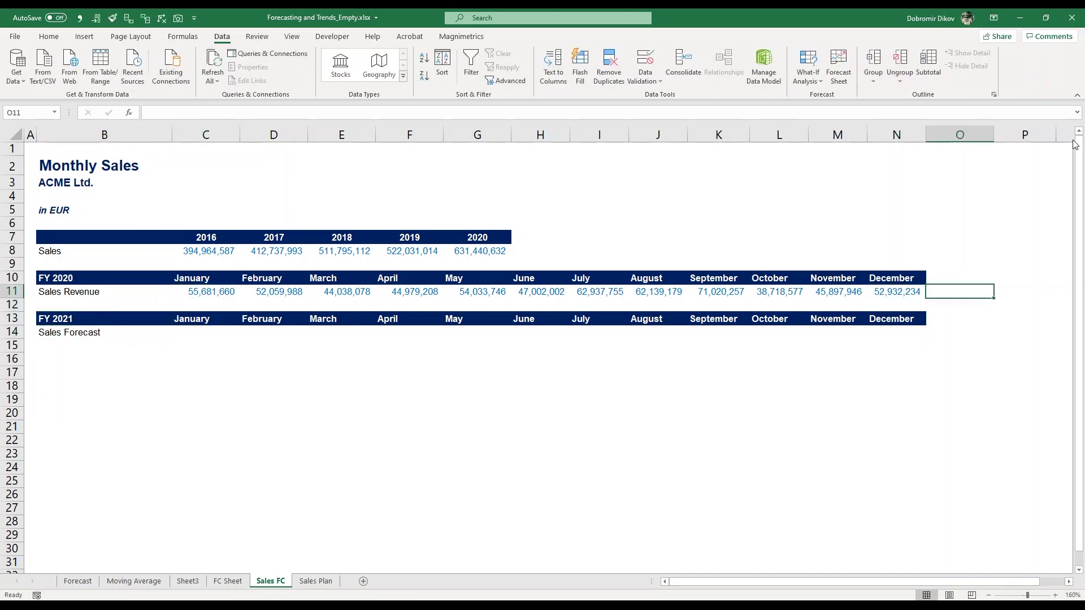
key("Up")
type("Average")
key("Return")
key("Up")
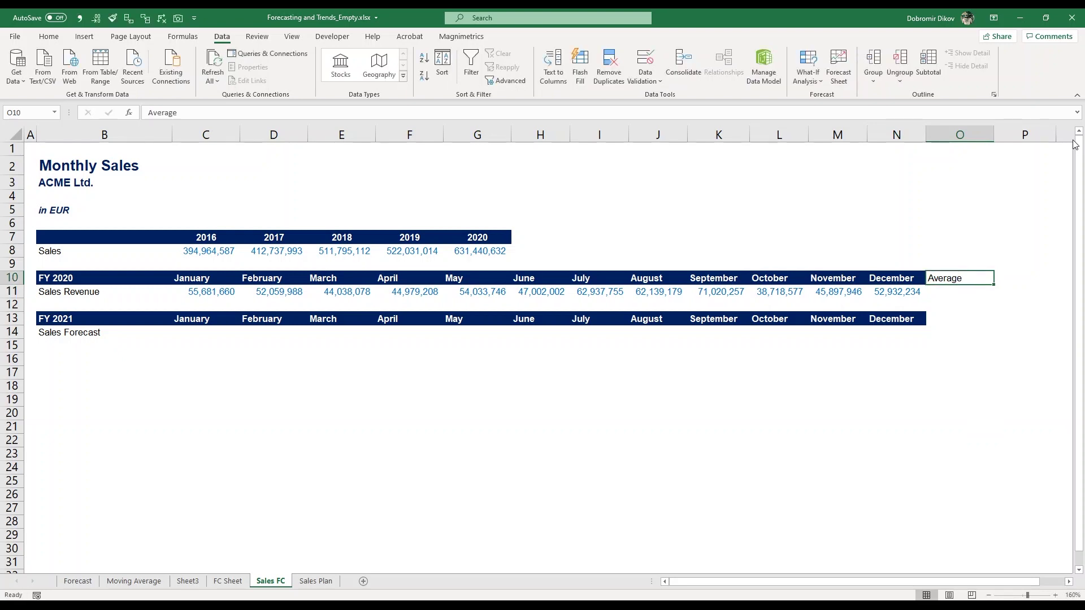
Step: Compute the average of the twelve 2020 monthly revenues in O11 with AVERAGE
left_click(49, 37)
key("Down")
type("=aver")
key("Tab")
key("Left")
key("ctrl+shift+Left")
key("Return")
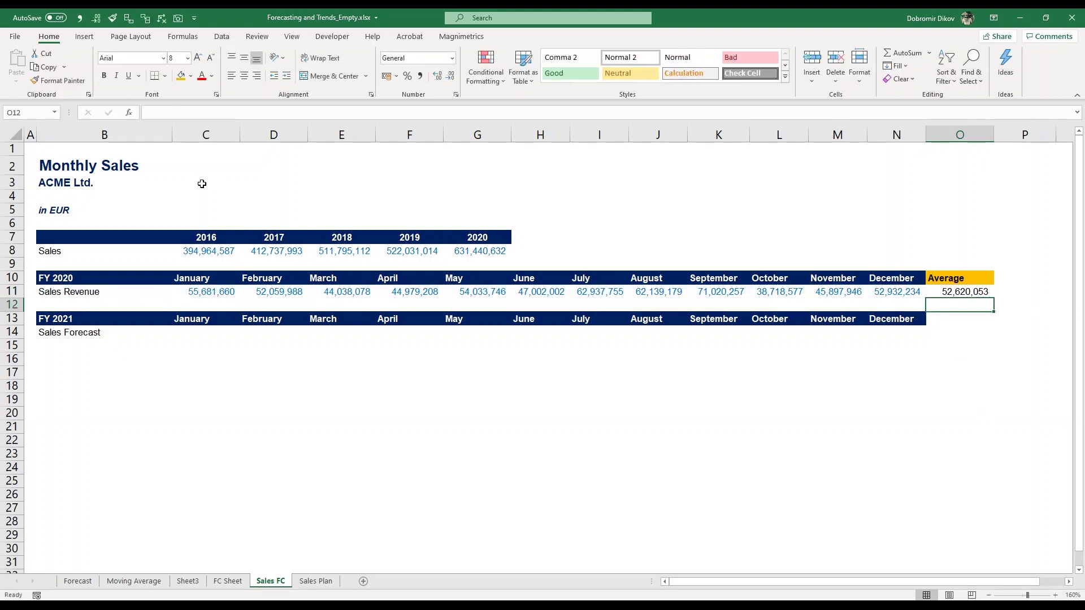
Step: Insert a blank row 12 above the FY 2021 header row
key("Down")
key("Left")
key("shift+space")
key("Up")
key("shift+space")
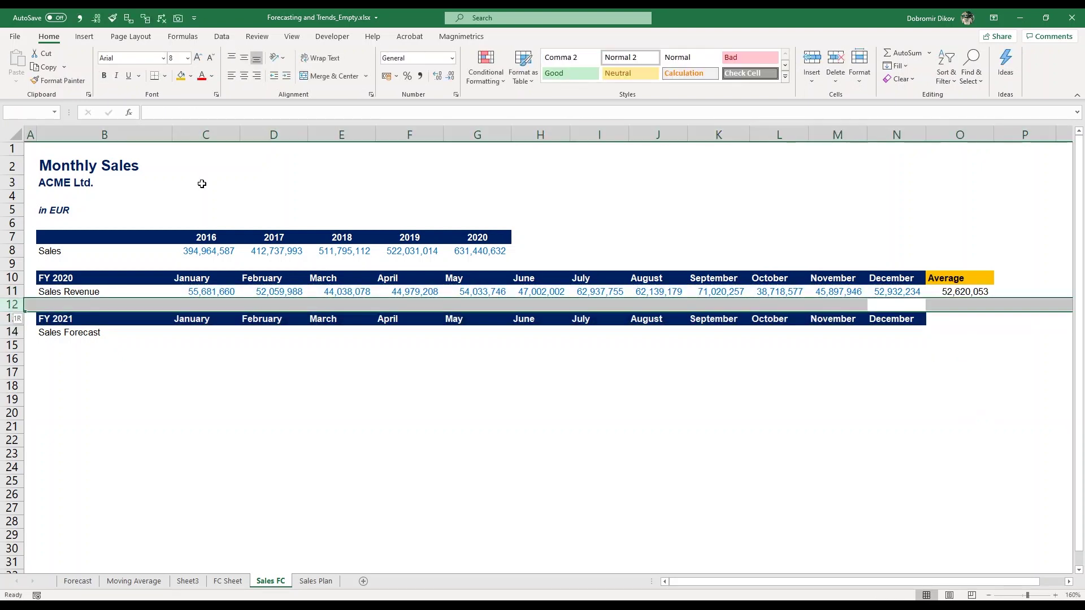
key("ctrl+shift+plus")
Step: Label the new row 'Seasonality' in B12
key("Left")
key("Right")
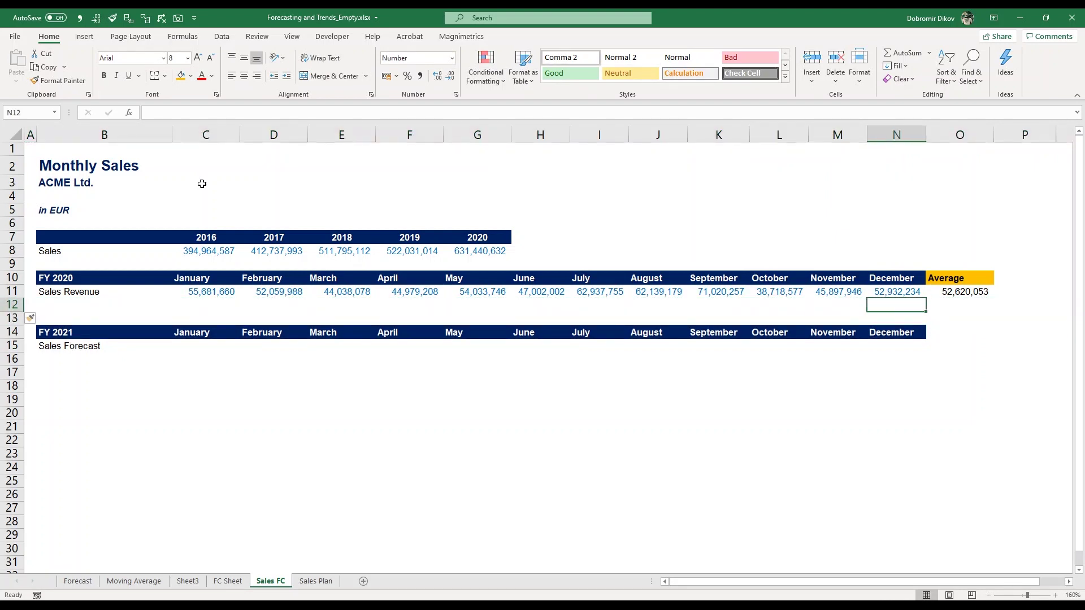
key("Left")
key("Home")
key("Right")
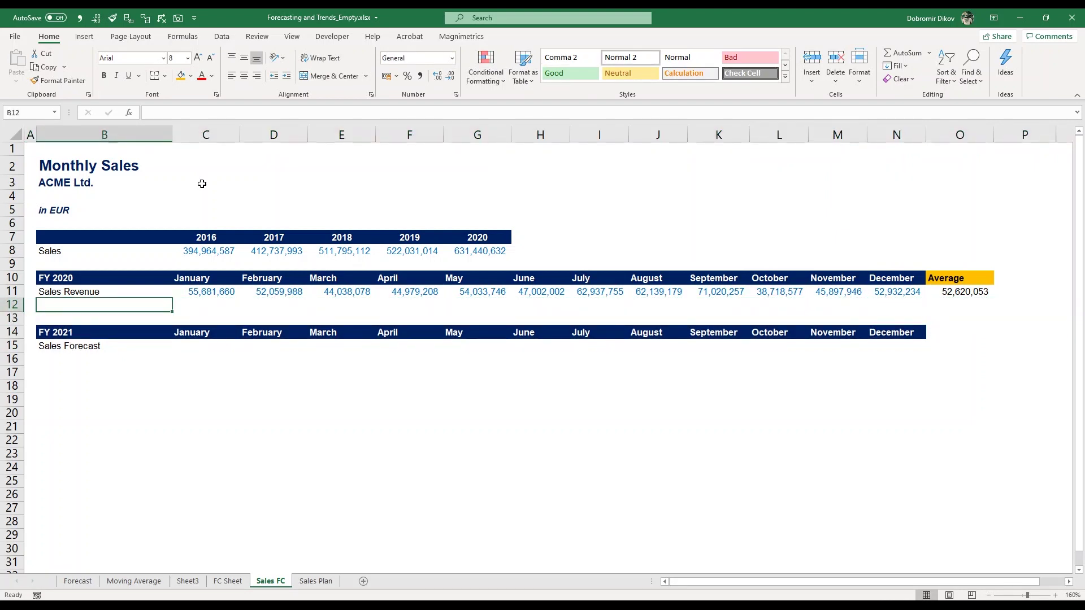
type("Seasonality")
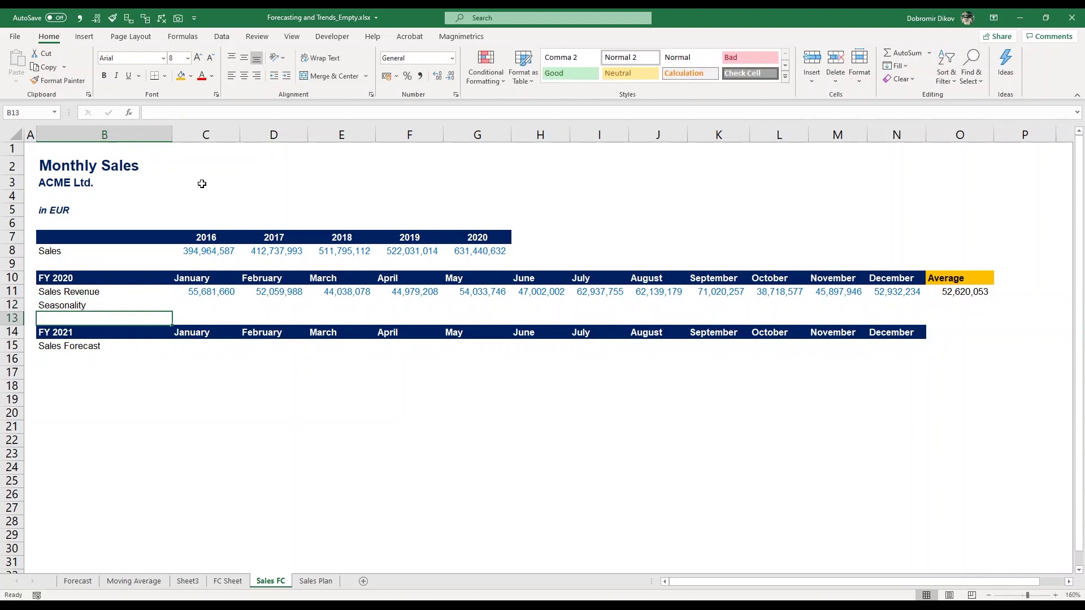
key("Tab")
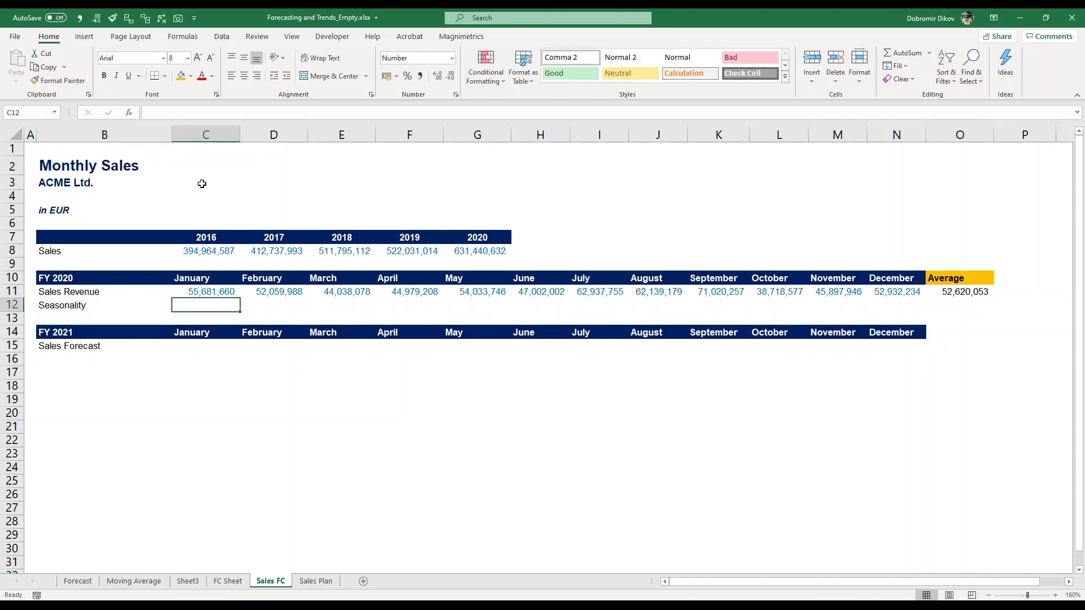
Step: Enter =C11/$O$11 in C12 for January's seasonality
type("=")
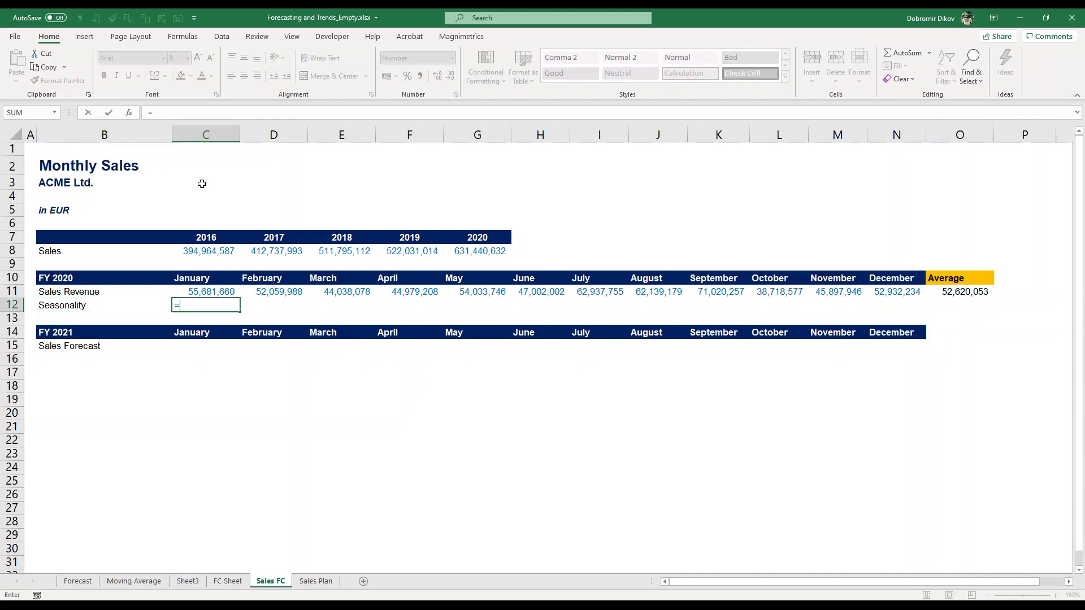
key("Up")
type("/")
key("Up")
key("ctrl+Right")
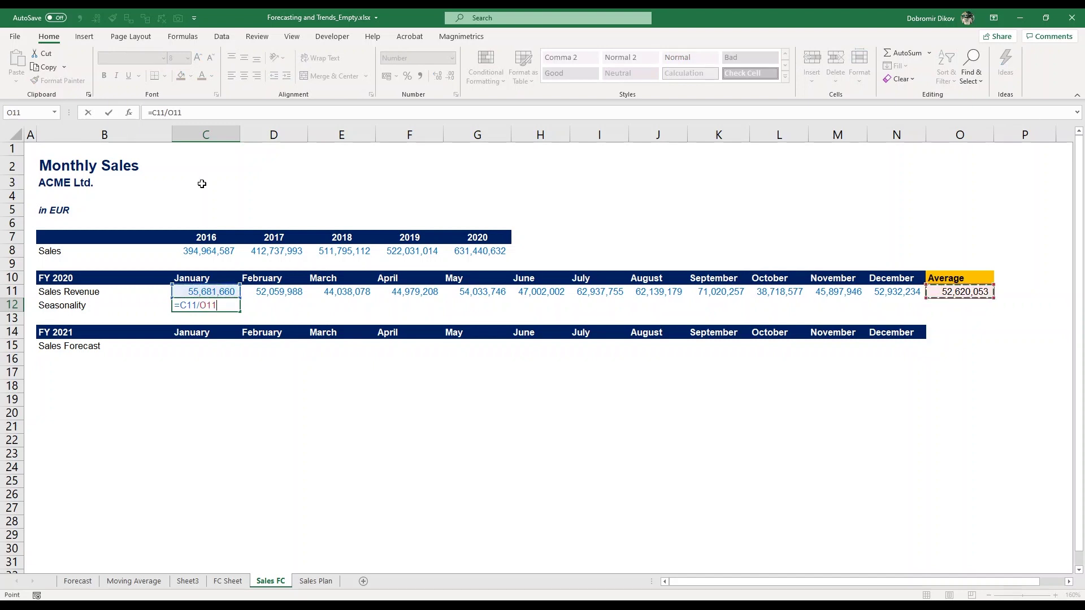
key("F4")
key("ctrl+Return")
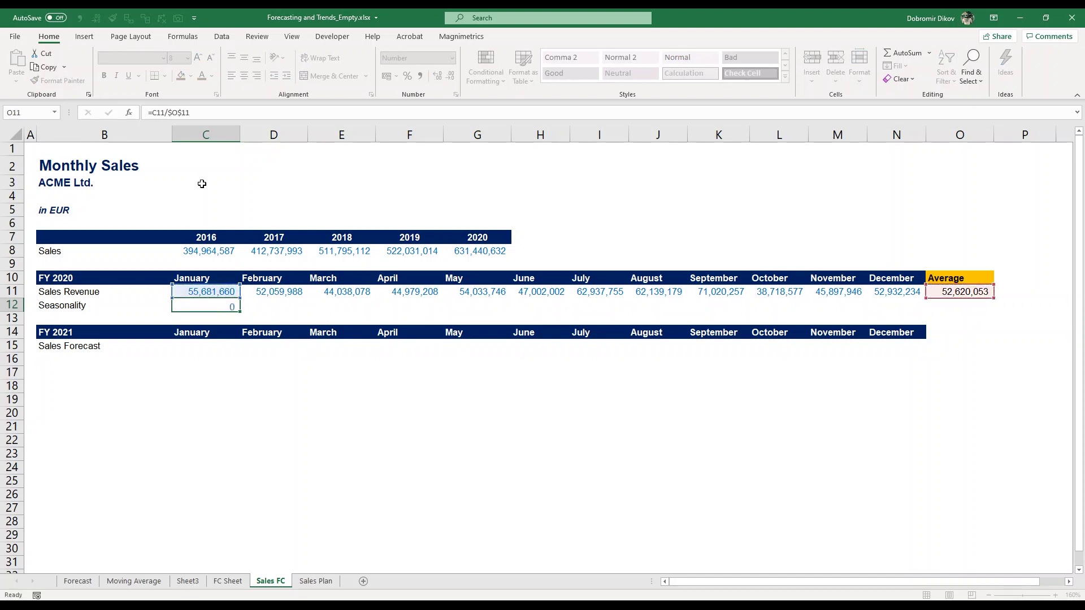
Step: Format C12 as a percentage with two decimals and fill it right through N12
key("ctrl+shift+5")
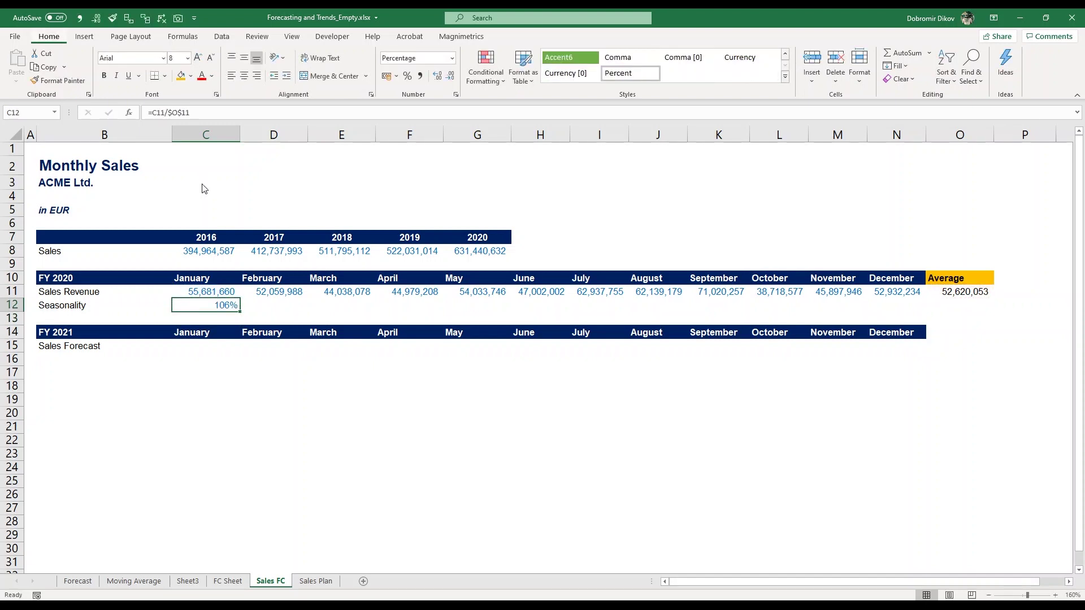
key("alt+h")
key("0")
key("alt+h")
key("0")
key("shift+Right")
key("shift+Right")
key("shift+Right")
key("shift+Right")
key("shift+Right")
key("shift+Right")
key("shift+Right")
key("shift+Right")
key("shift+Right")
key("shift+Right")
key("shift+Right")
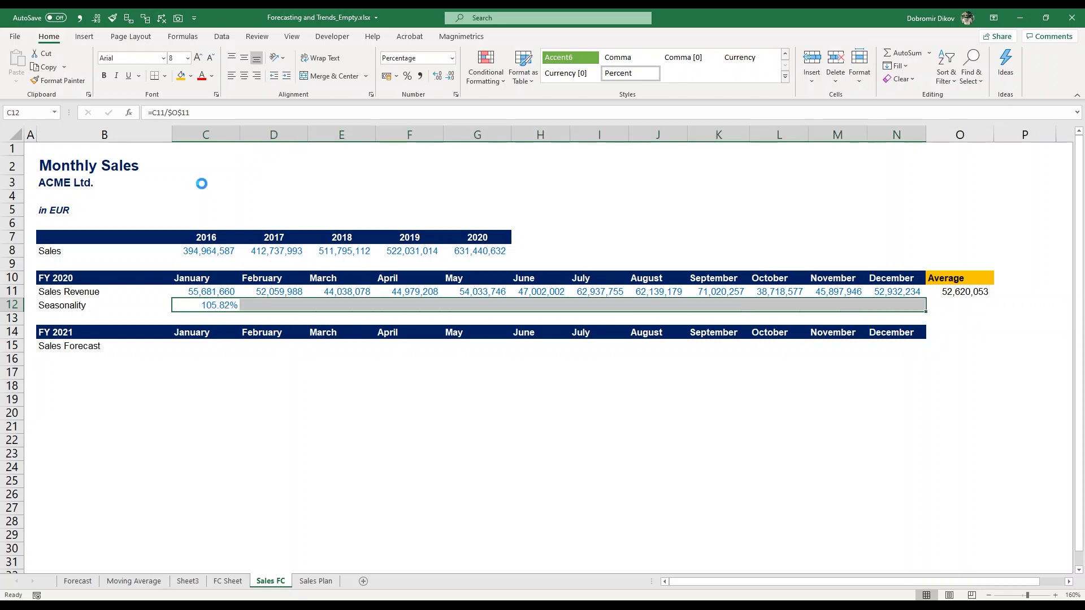
key("ctrl+r")
key("Right")
key("Right")
key("Right")
key("Right")
key("Right")
key("Right")
key("Down")
key("Down")
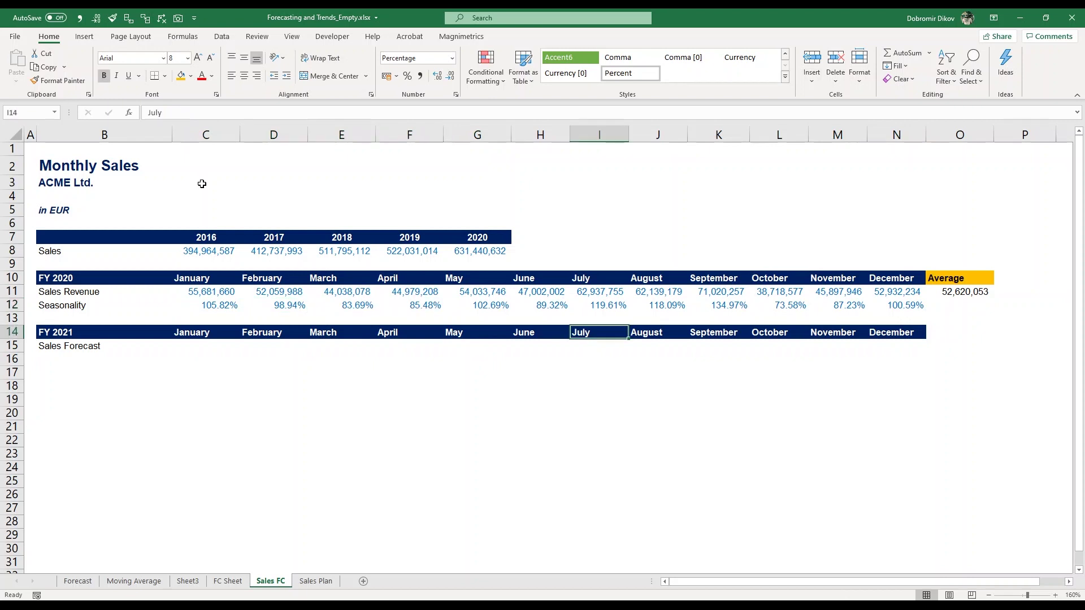
key("Right")
key("Right")
key("Right")
key("Right")
key("Up")
key("Up")
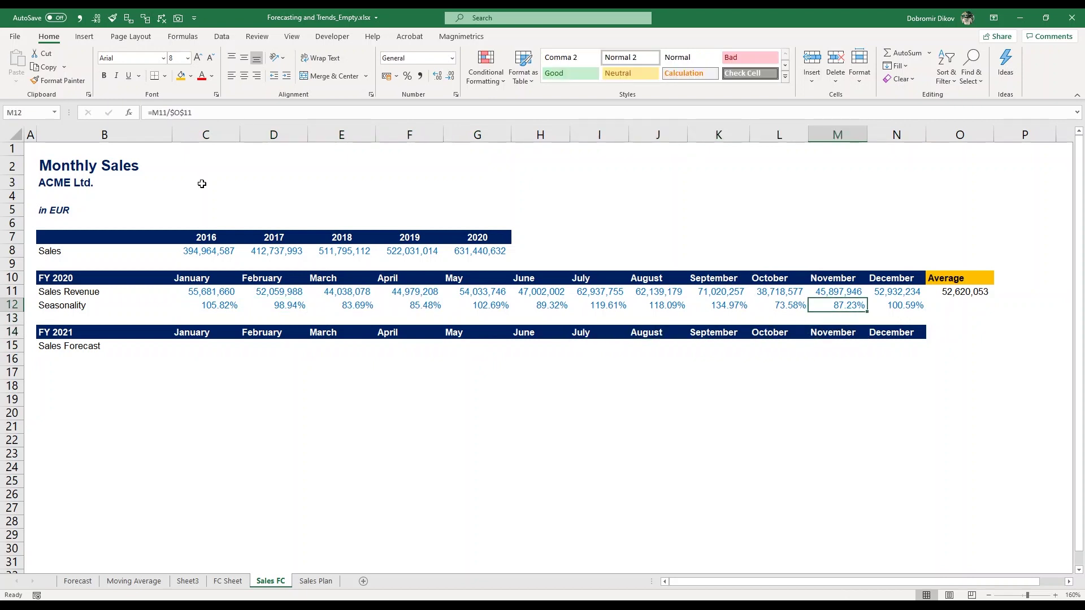
key("Down")
key("Down")
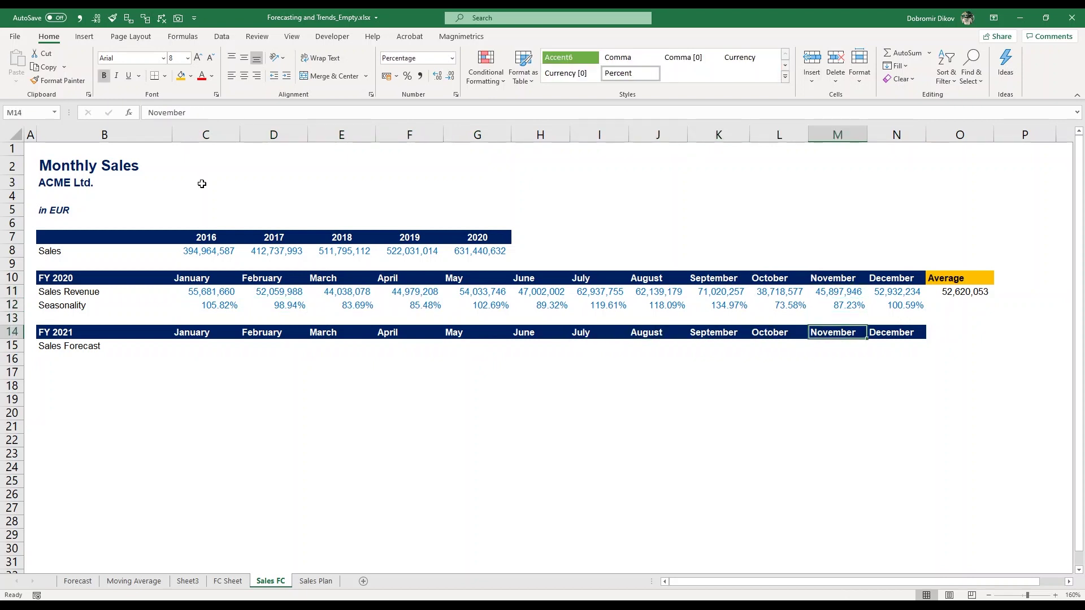
key("Right")
key("Right")
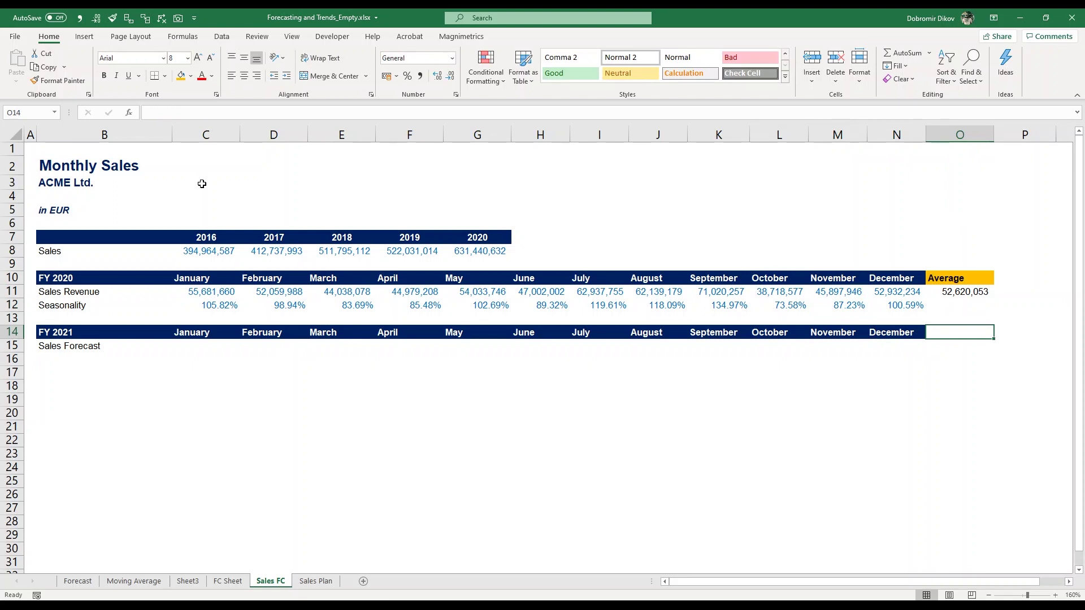
Step: Copy the Average header to O14 and add a 2021 year header in H7
key("Up")
key("Up")
key("Up")
key("Up")
key("ctrl+c")
key("Down")
key("Down")
key("Down")
key("Down")
key("ctrl+v")
key("Down")
key("Up")
key("Up")
key("Up")
key("Up")
key("Up")
key("Up")
key("Up")
key("ctrl+Left")
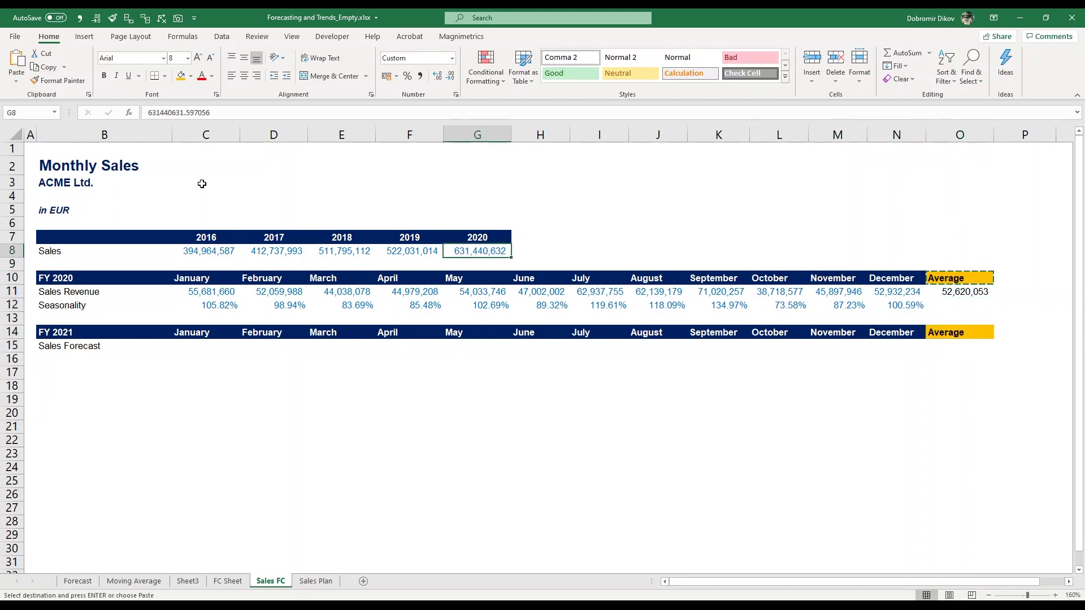
key("Right")
key("Up")
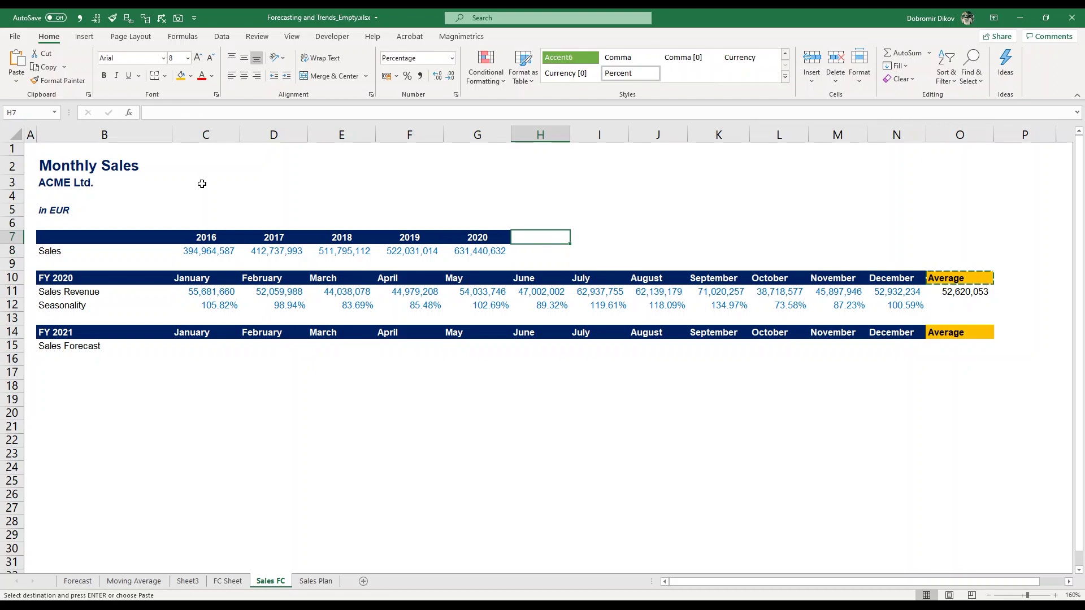
key("ctrl+v")
type("202")
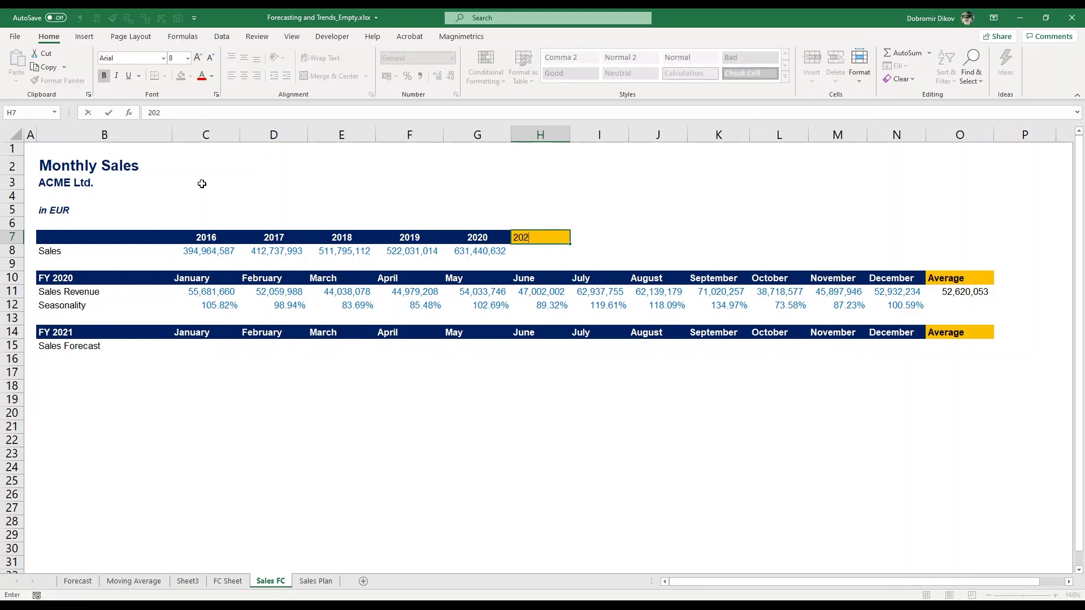
type("1")
key("Return")
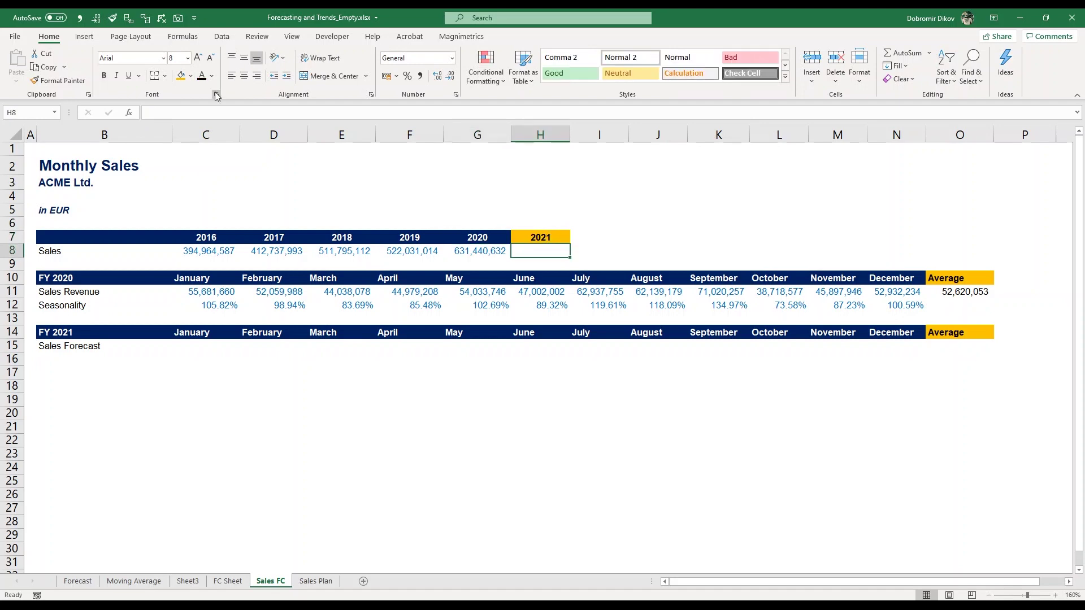
Step: Enter =FORECAST.LINEAR(H7,C8:G8,C7:G7) in H8, giving 669,267,401
type("=")
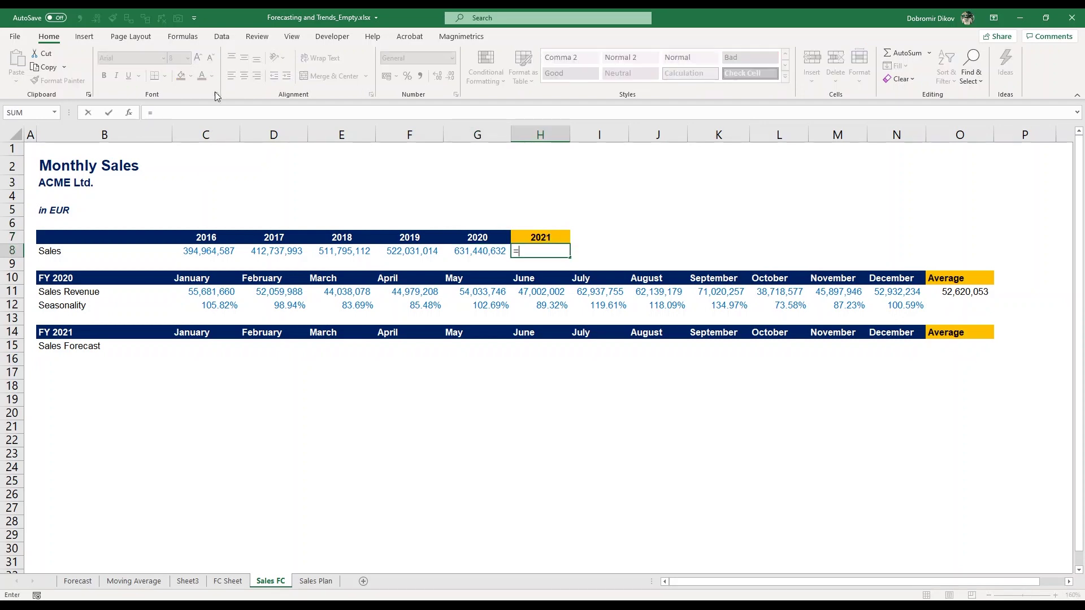
type("forecast.")
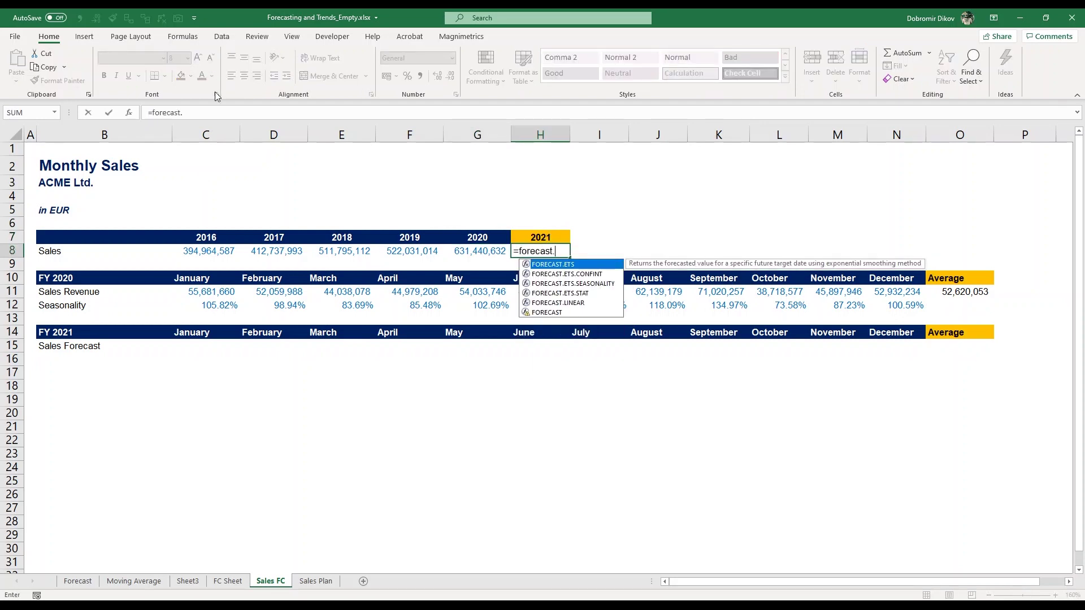
type("li")
key("Tab")
key("Up")
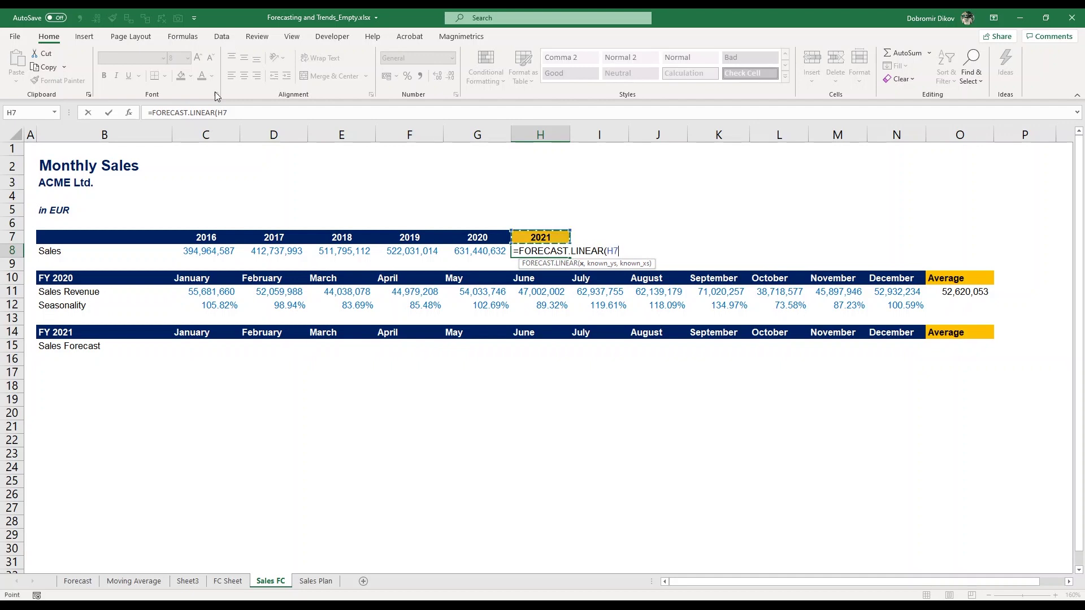
type(",")
key("Left")
key("ctrl+shift+Left")
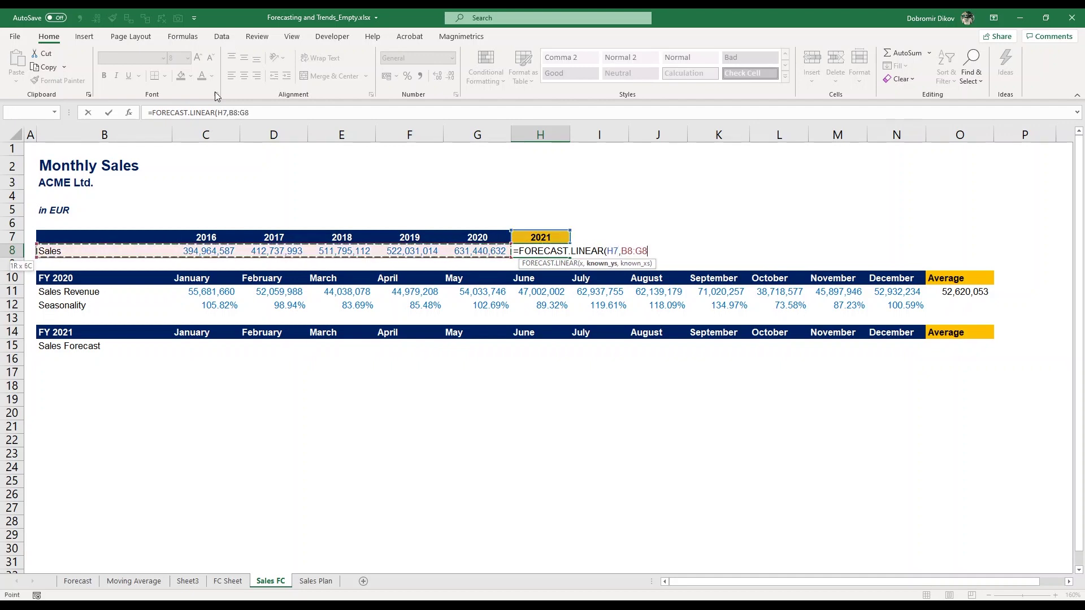
key("shift+Right")
type(",")
key("Up")
key("Left")
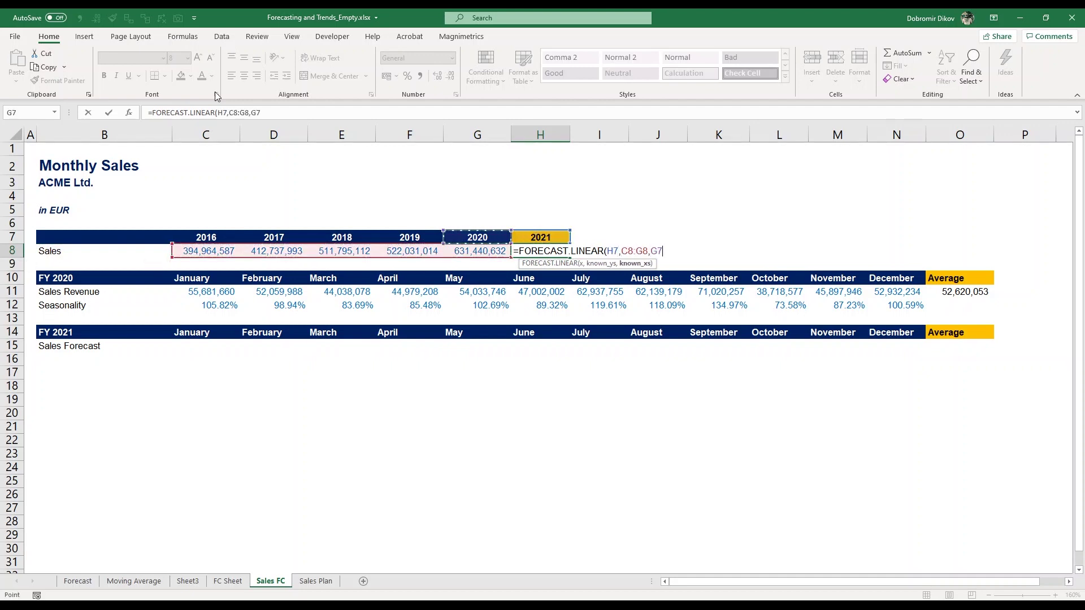
key("shift+Left")
key("shift+Left")
key("shift+Left")
key("shift+Left")
key("Return")
key("Down")
key("Down")
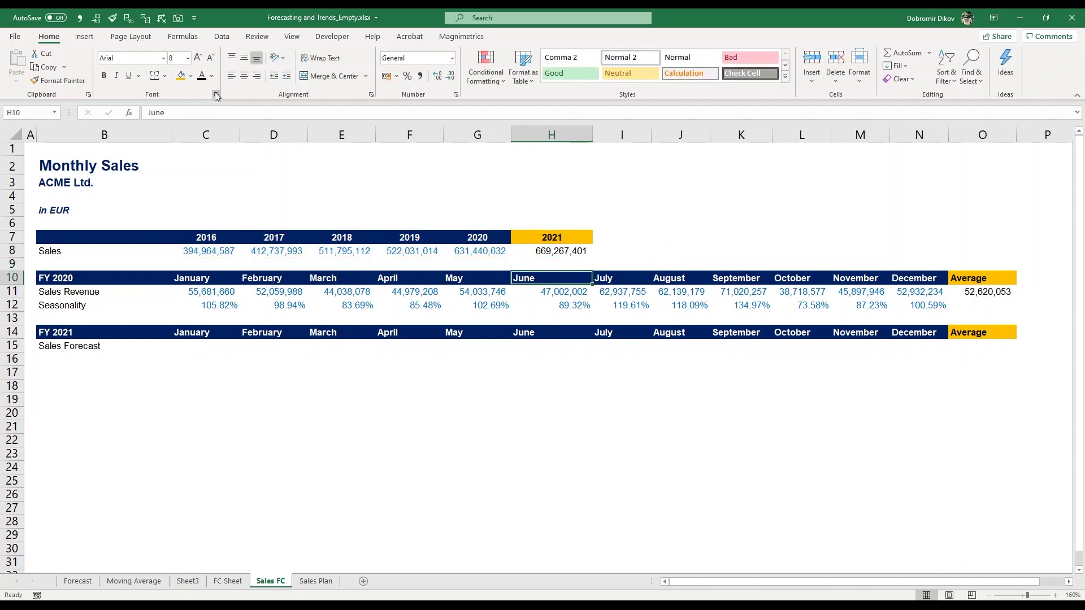
key("Up")
key("Up")
key("Up")
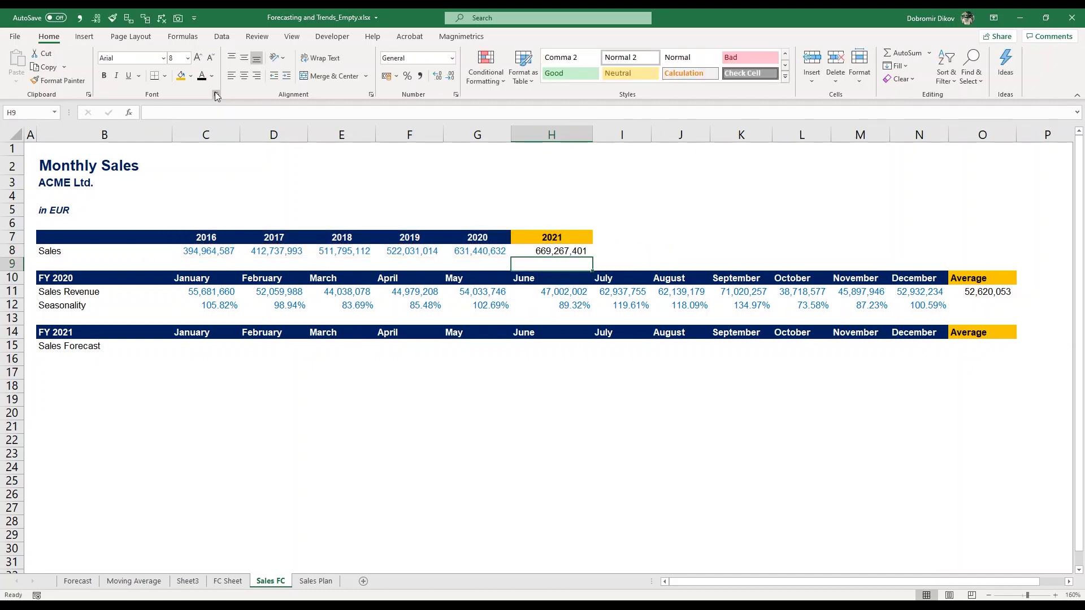
key("Down")
key("Down")
key("Down")
Step: Enter =H8/12 in O15 as the monthly forecast average, with decimals removed
key("ctrl+Right")
key("Down")
key("Down")
key("Down")
key("Down")
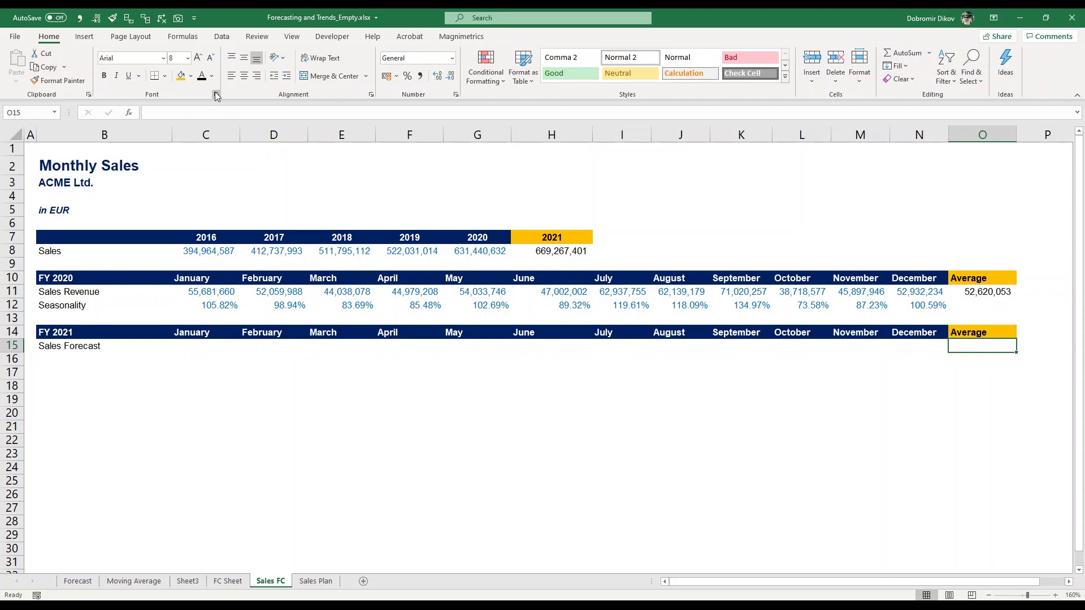
type("=")
key("Up")
key("Up")
key("Up")
key("Up")
key("Up")
key("Up")
key("Up")
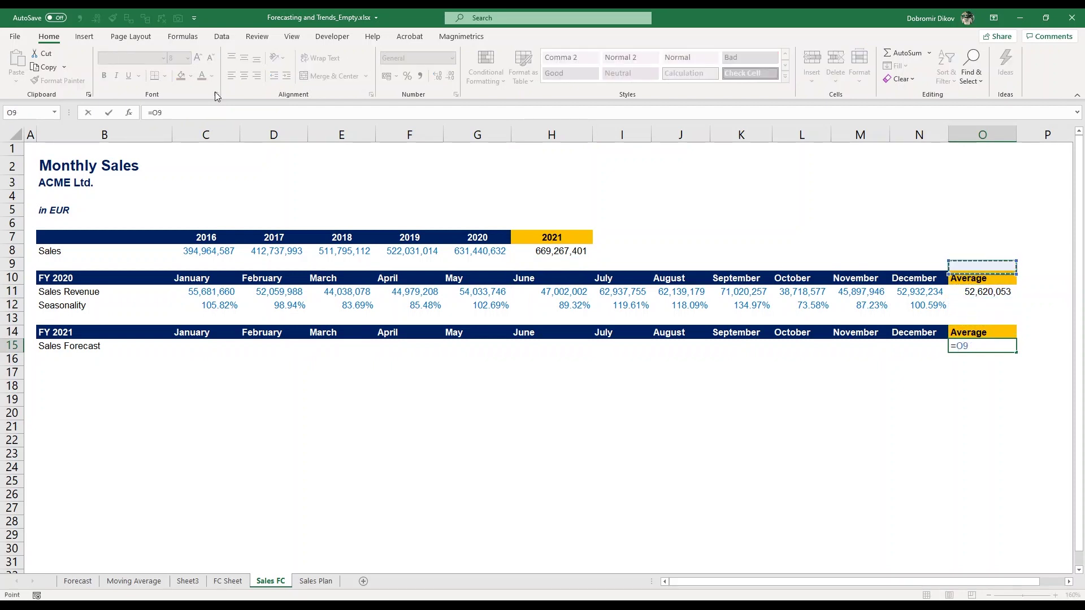
key("ctrl+Left")
type("/12")
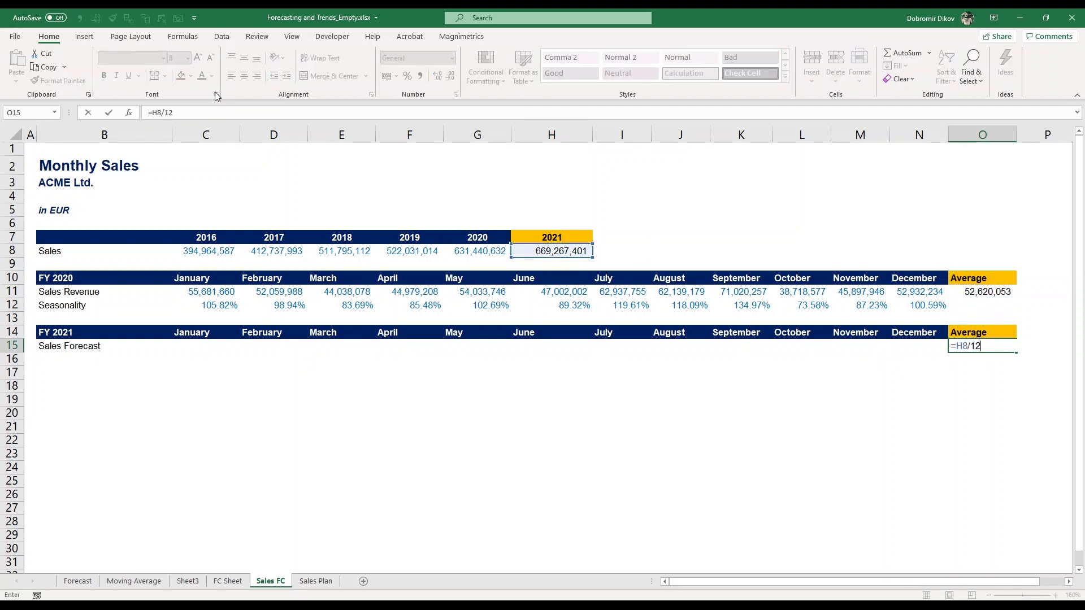
key("ctrl+Return")
key("alt+h")
key("9")
key("9")
key("Left")
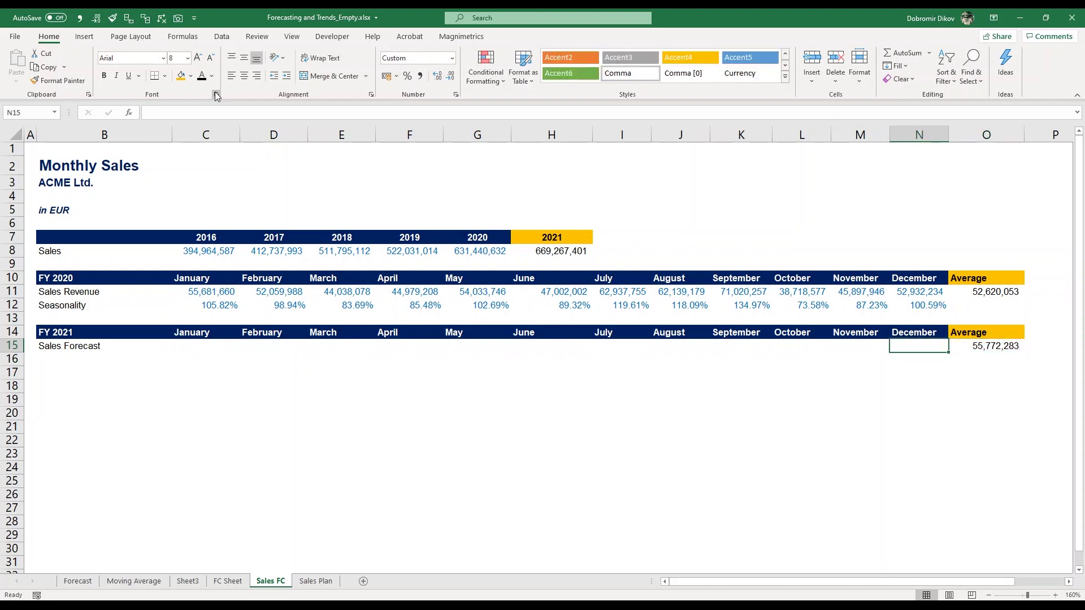
Step: Enter =$O$15*C12 in C15 and fill it across C15:N15
key("Right")
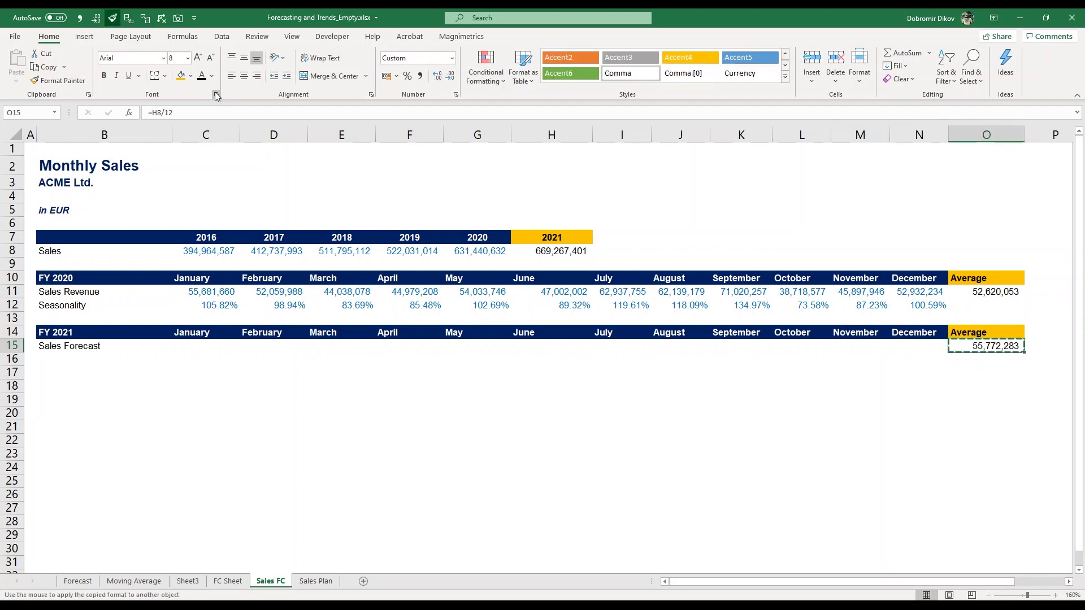
key("ctrl+Left")
key("Right")
type("=")
key("ctrl+Right")
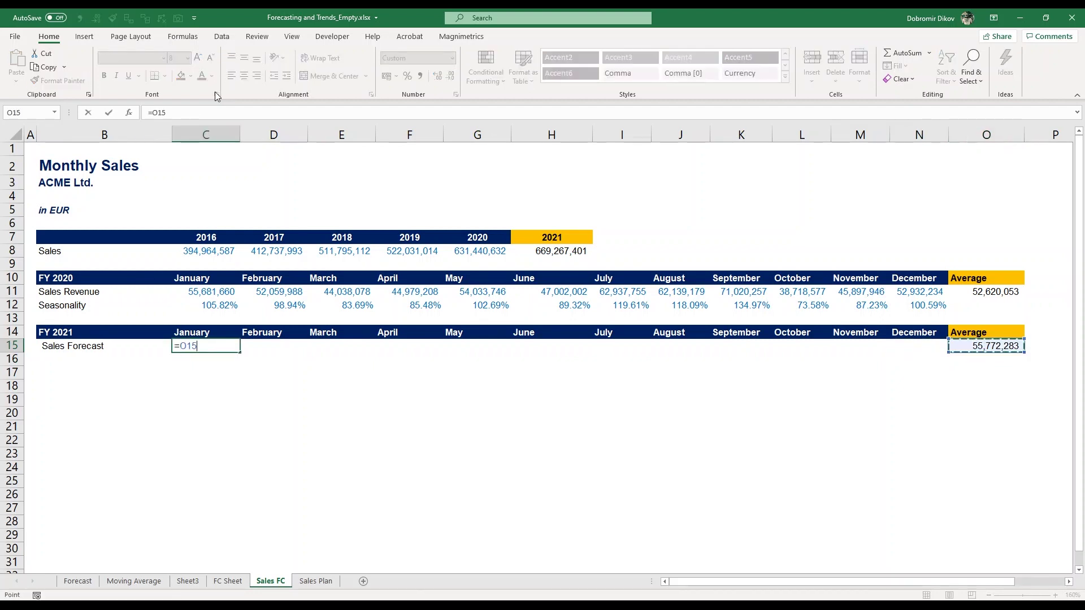
key("F4")
type("*")
key("Up")
key("Up")
key("Up")
key("Return")
key("Up")
key("shift+Right")
key("shift+Right")
key("shift+Right")
key("shift+Right")
key("shift+Right")
key("shift+Right")
key("shift+Right")
key("shift+Right")
key("shift+Right")
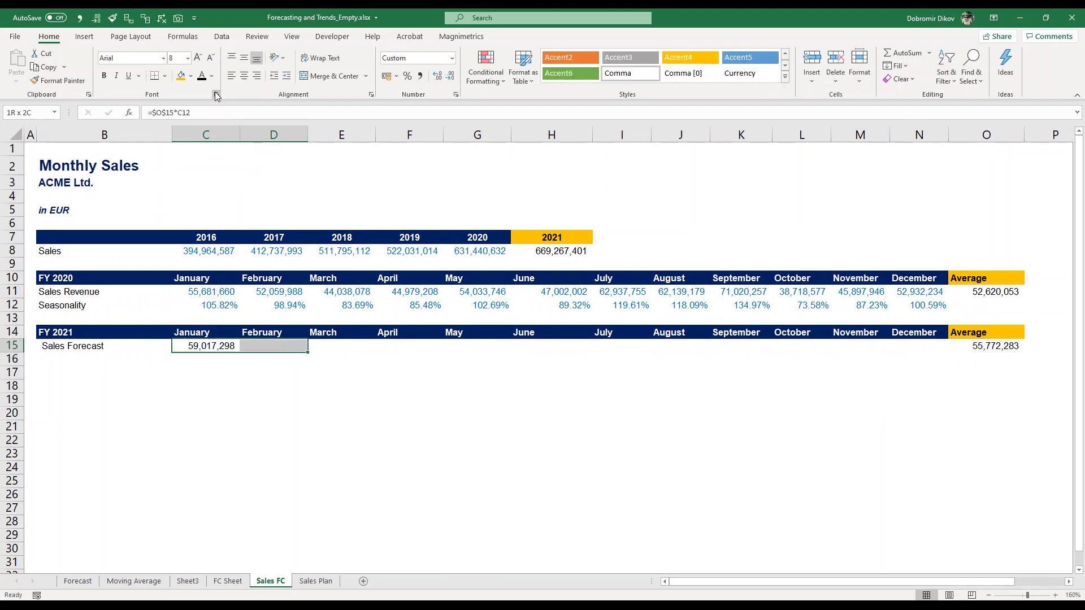
key("shift+Right")
key("shift+Right")
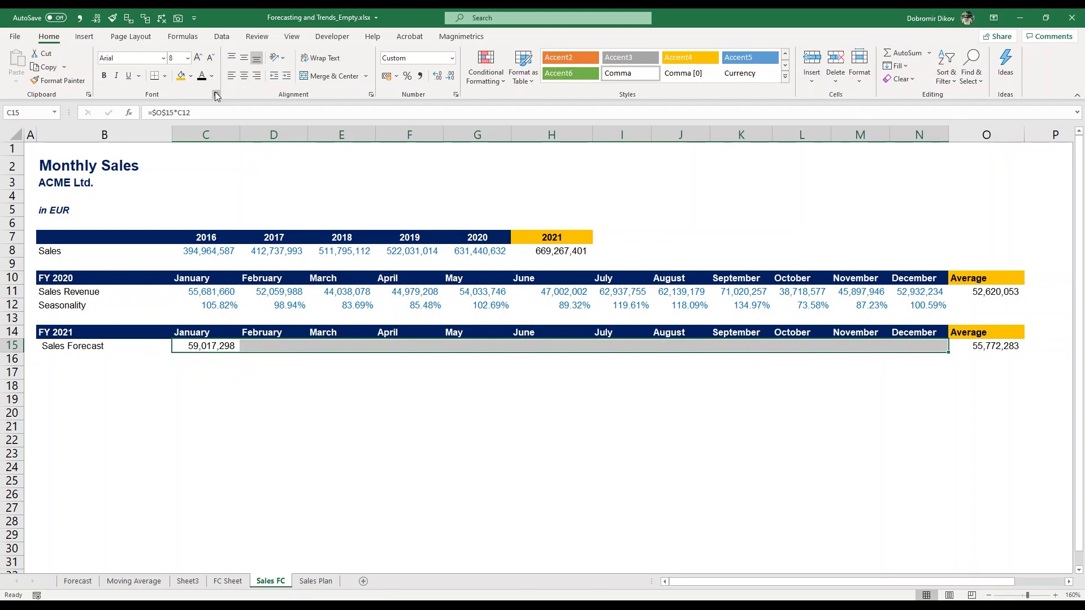
key("ctrl+r")
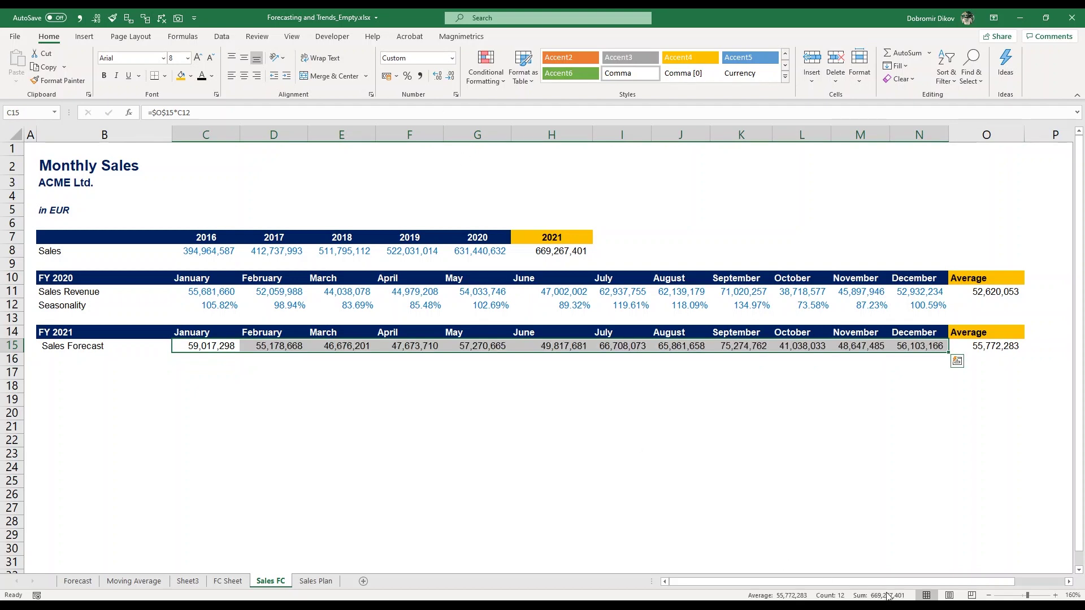
left_click(73, 375)
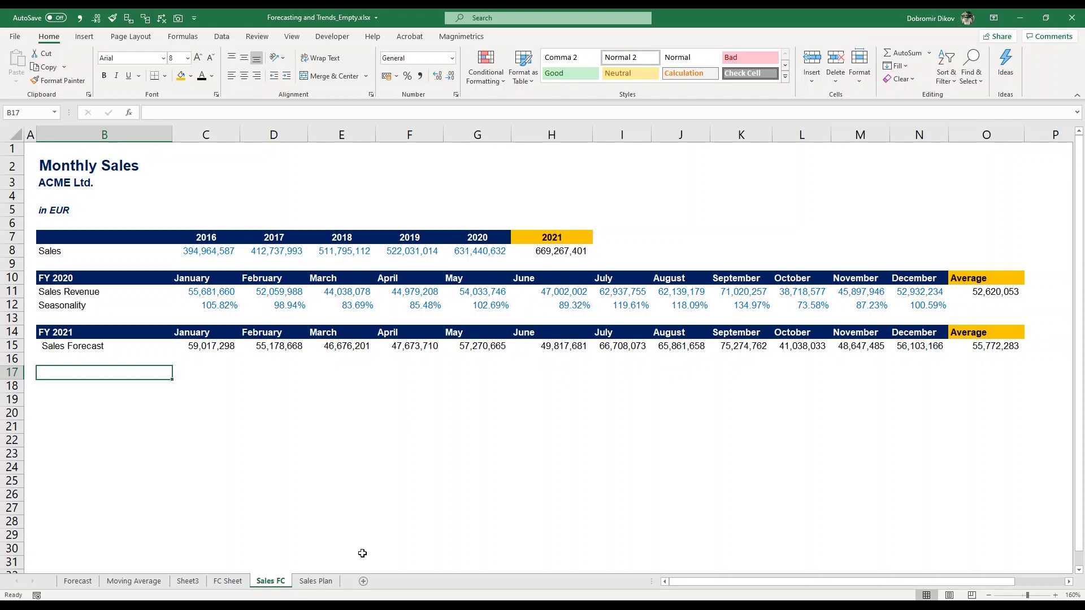
Step: Copy the Sales Plan row from the Sales Plan sheet into row 16 of Sales FC
left_click(319, 584)
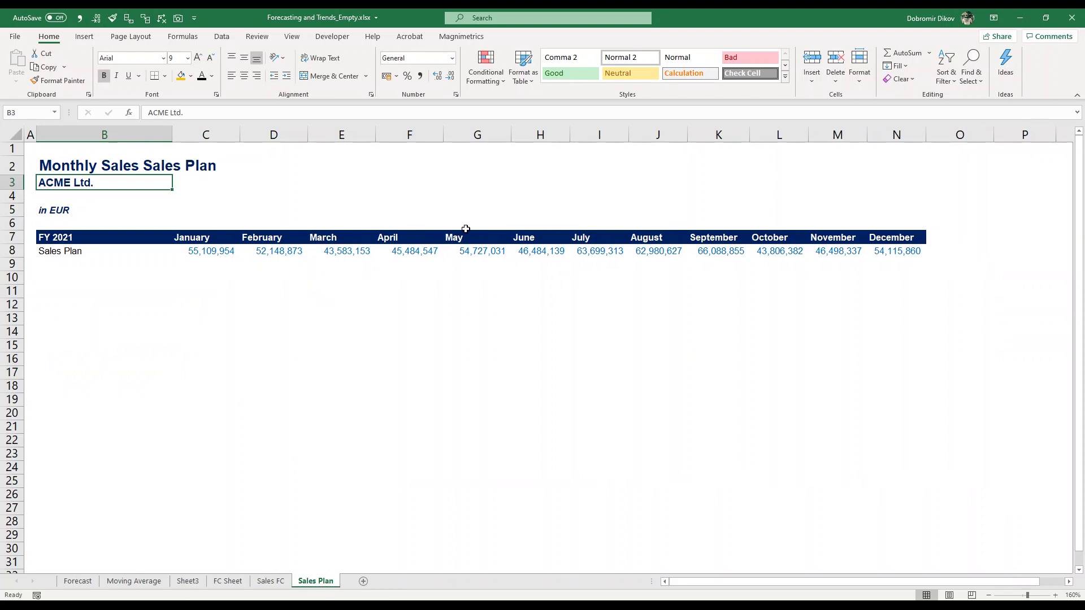
left_click(91, 251)
key("ctrl+shift+Right")
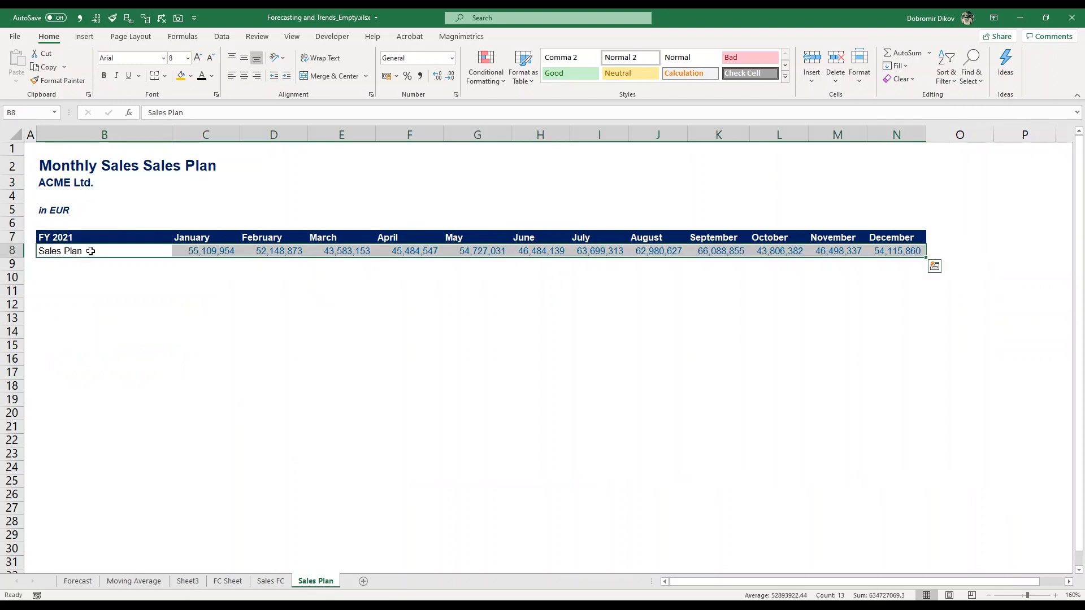
key("ctrl+c")
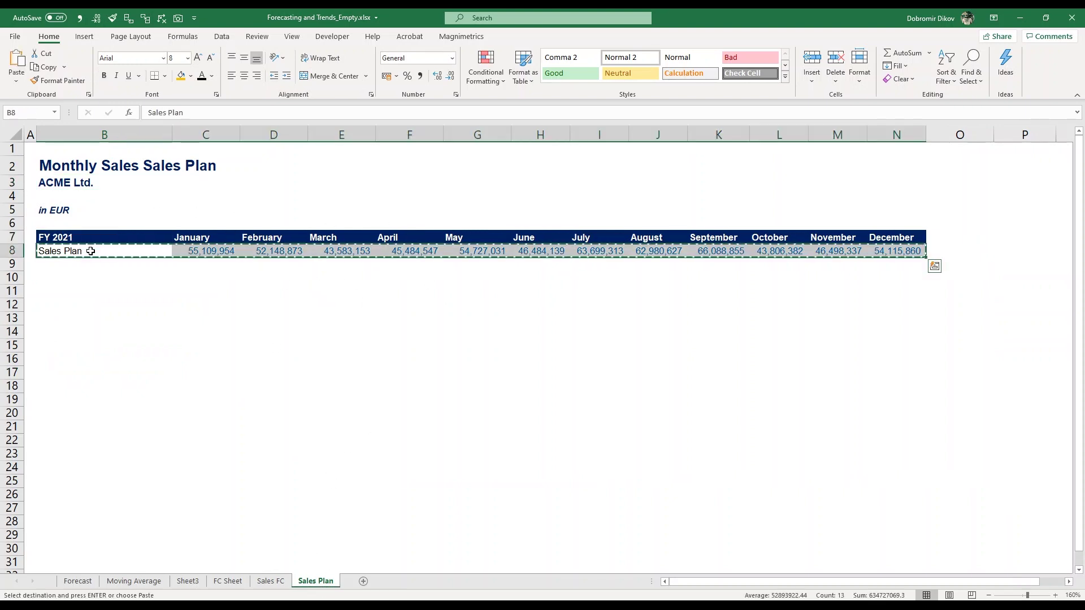
left_click(271, 581)
left_click(87, 354)
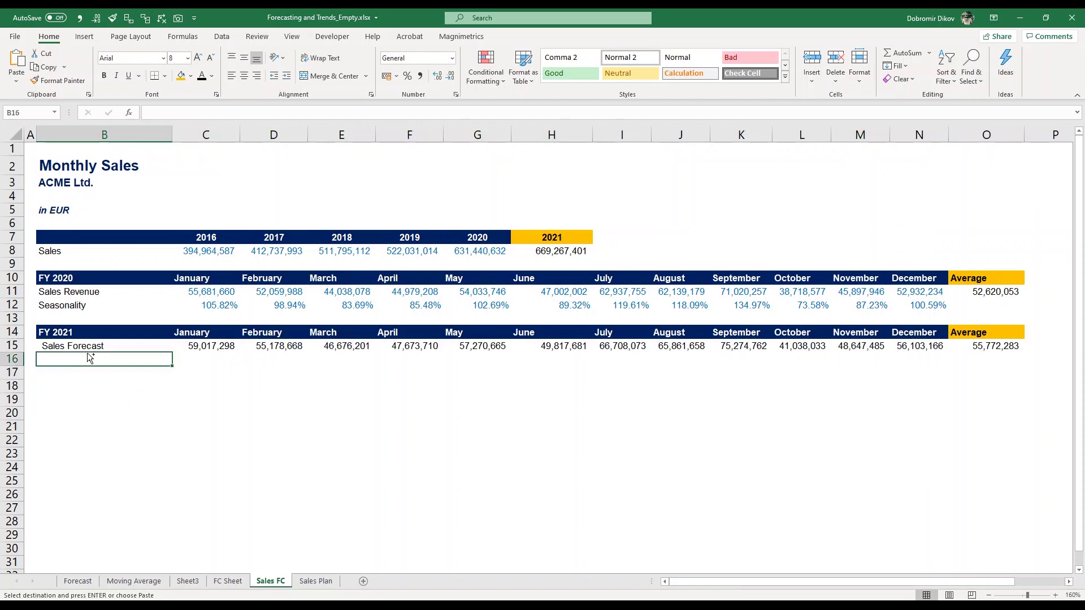
key("ctrl+v")
Step: Insert a 2-D line chart of B14:N16 and move it below the FY 2021 table
left_click(87, 350)
left_click_drag(88, 333, 926, 359)
left_click(84, 36)
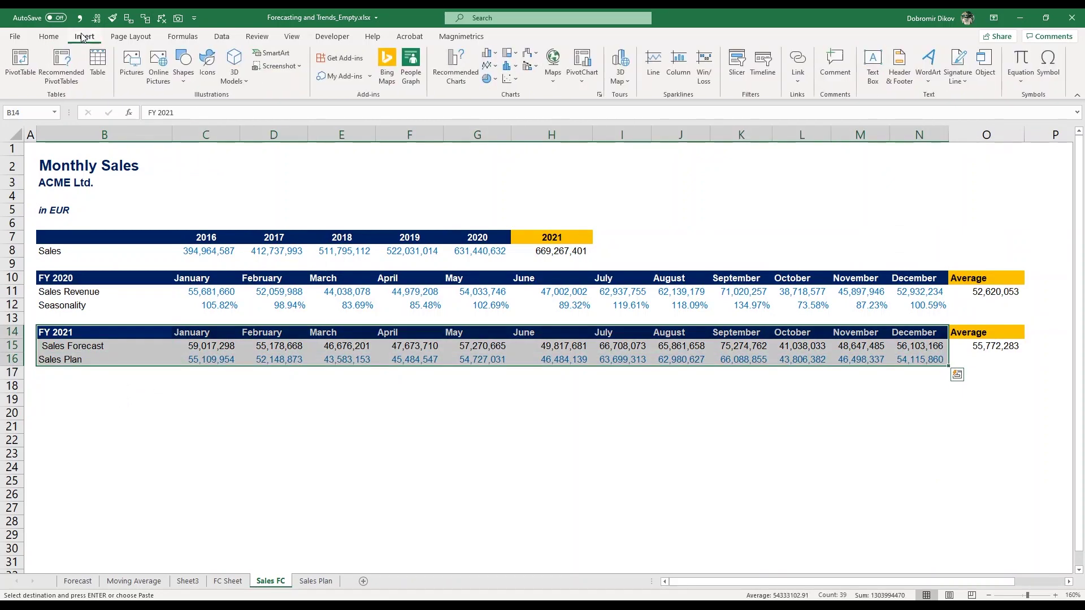
left_click(490, 66)
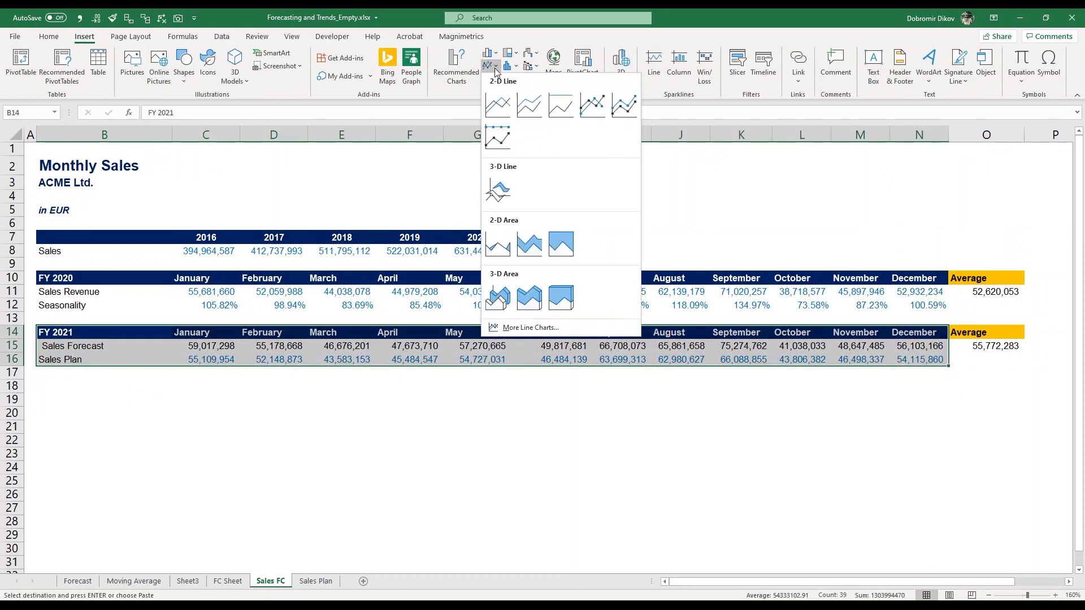
left_click(498, 105)
left_click_drag(534, 378, 425, 397)
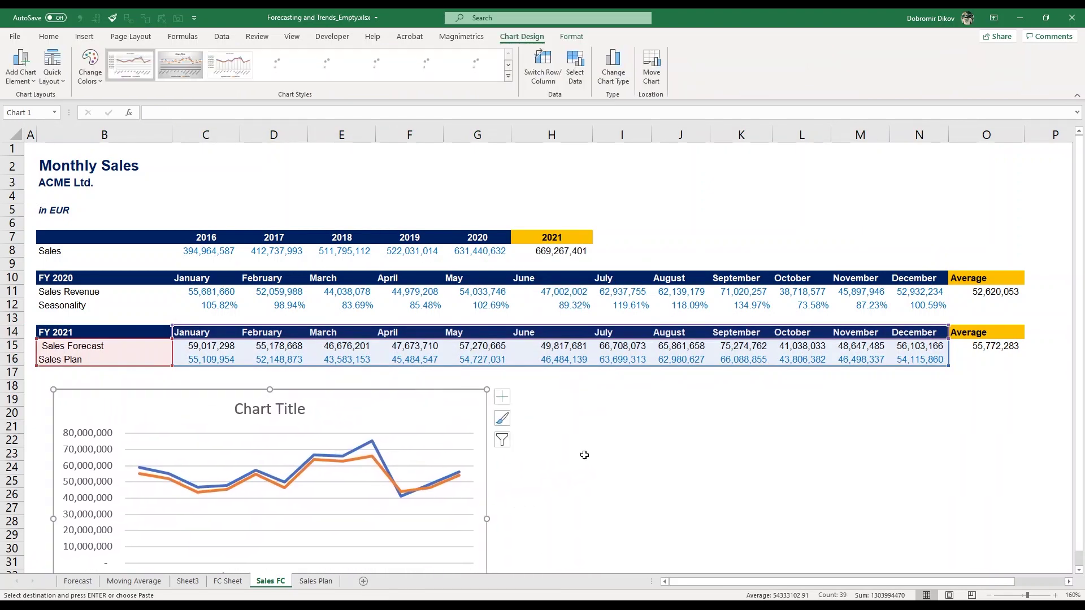
scroll(584, 453, "down", 3)
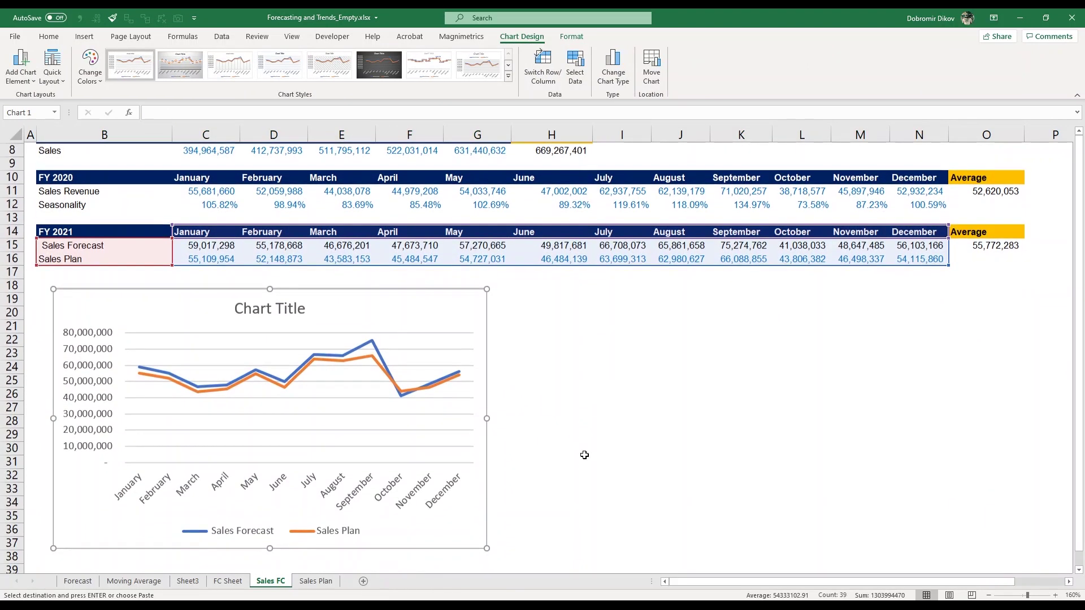
scroll(584, 453, "up", 1)
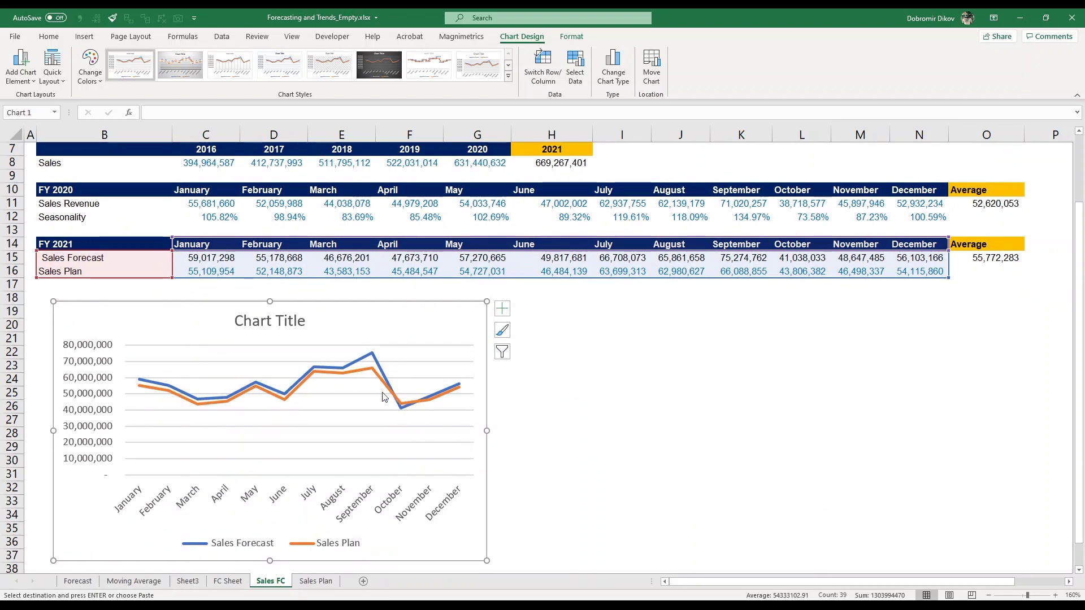
scroll(461, 339, "up", 2)
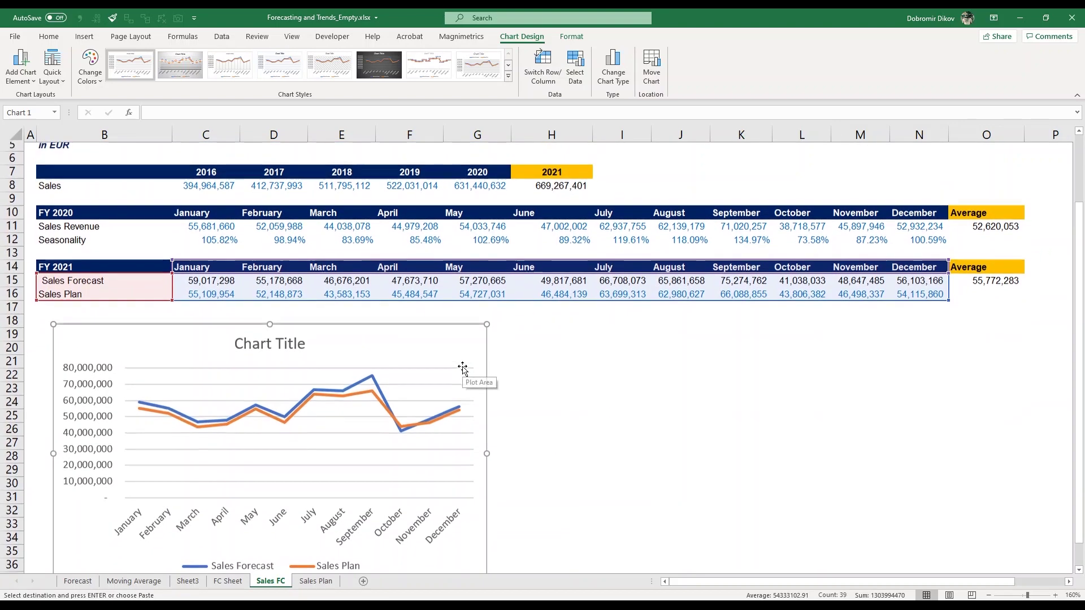
Step: Review the 2017–2020 yearly sales values and the 2021 forecast formula in H8
left_click(464, 189)
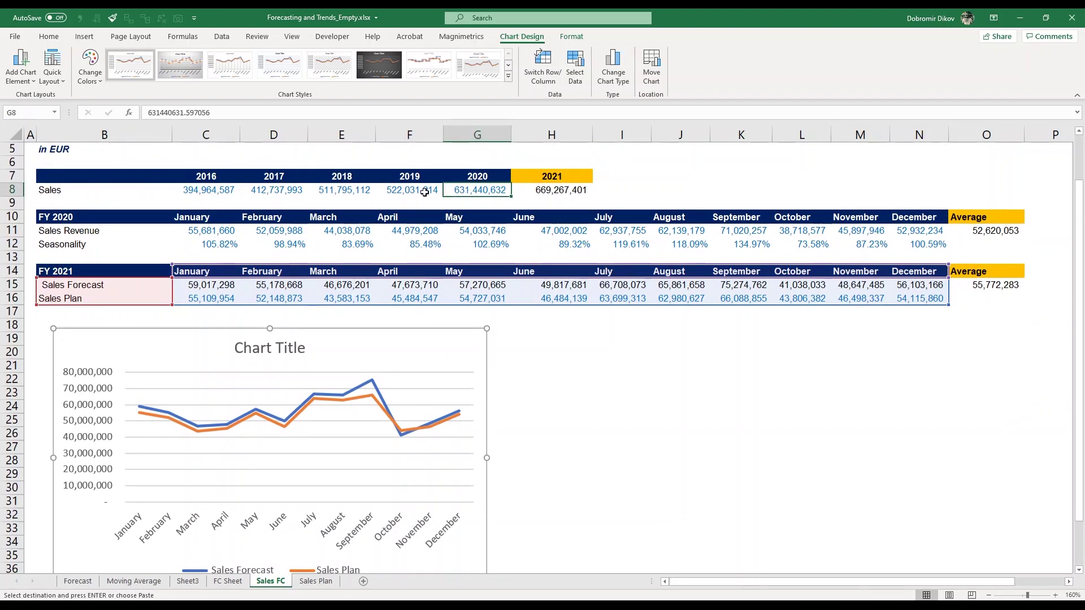
left_click(421, 190)
left_click(362, 193)
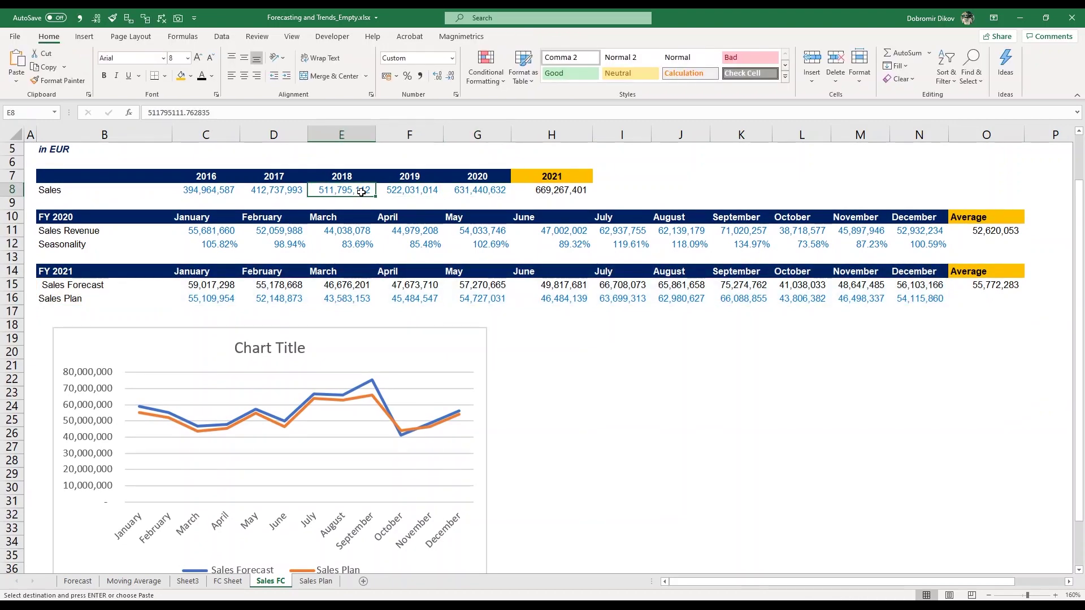
left_click(287, 187)
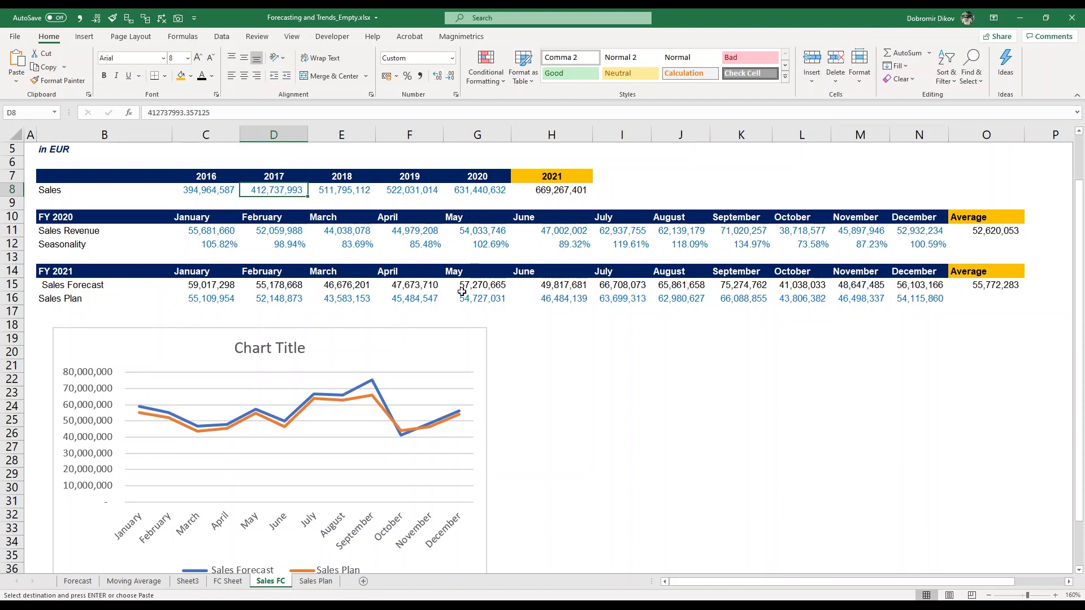
left_click(548, 191)
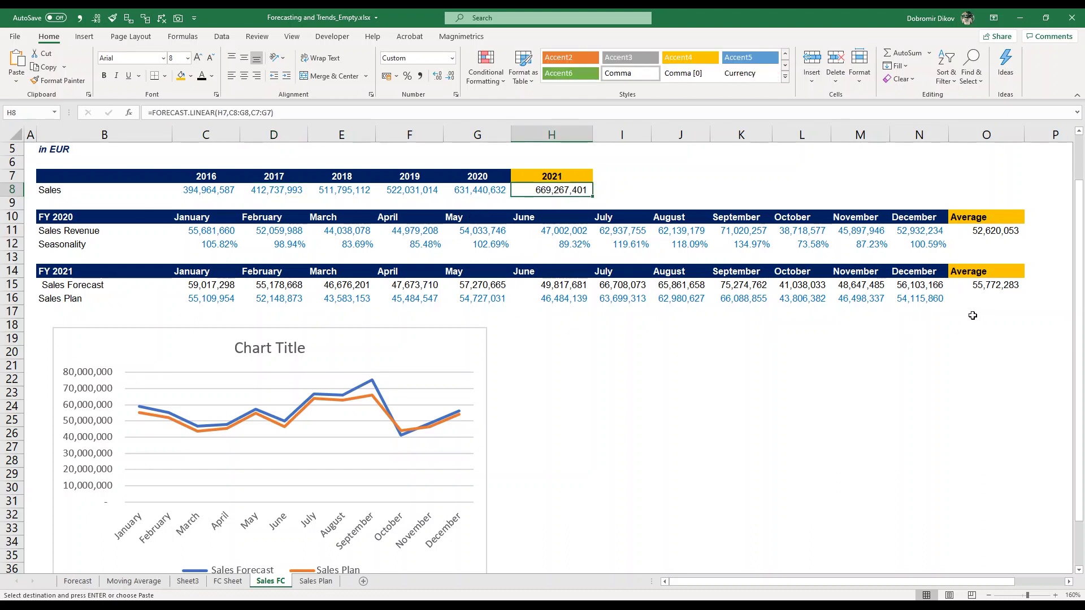
Step: Total the Sales Plan in N17 with =SUM(C16:N16), giving 634,727,069
left_click(916, 318)
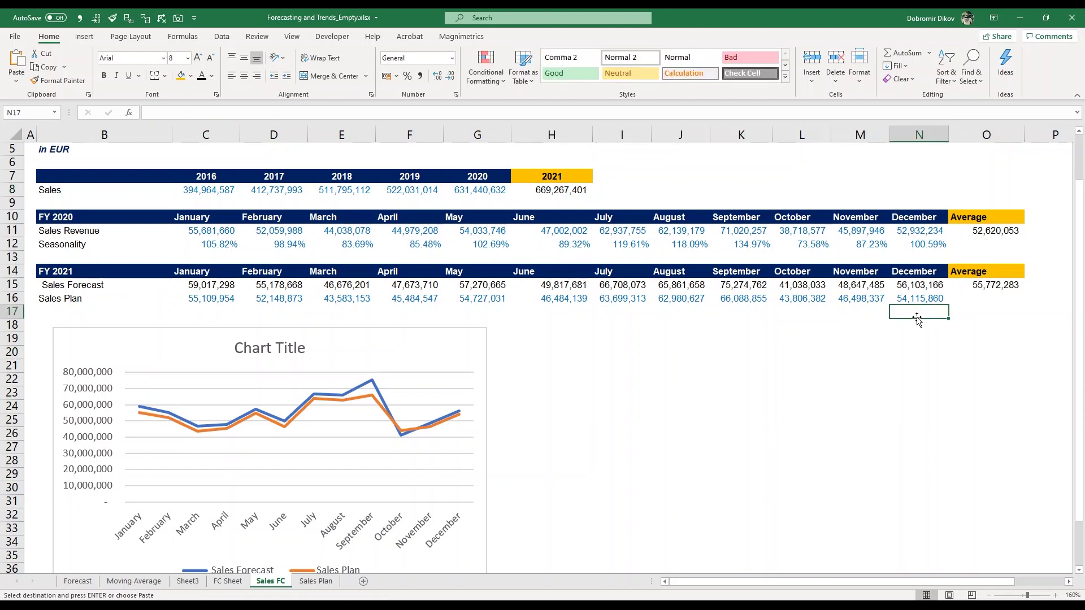
type("=SUM(")
key("Up")
key("Up")
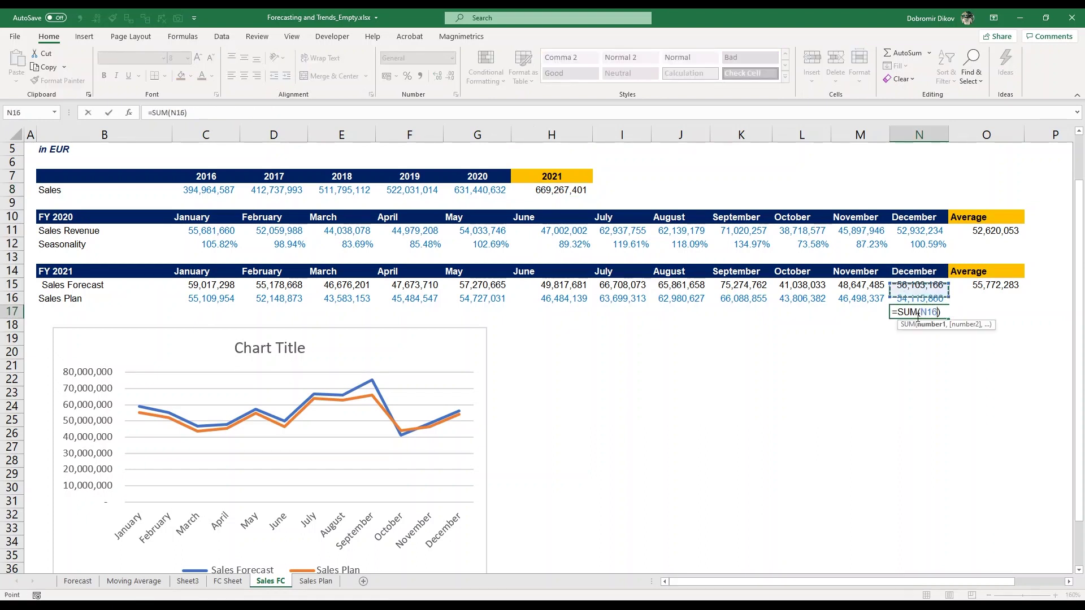
key("Down")
key("shift+Left")
key("shift+Left")
key("shift+Left")
key("shift+Left")
key("shift+Left")
key("shift+Left")
key("shift+Left")
key("shift+Left")
key("shift+Left")
key("shift+Left")
key("shift+Left")
key("shift+Left")
key("shift+Right")
key("Return")
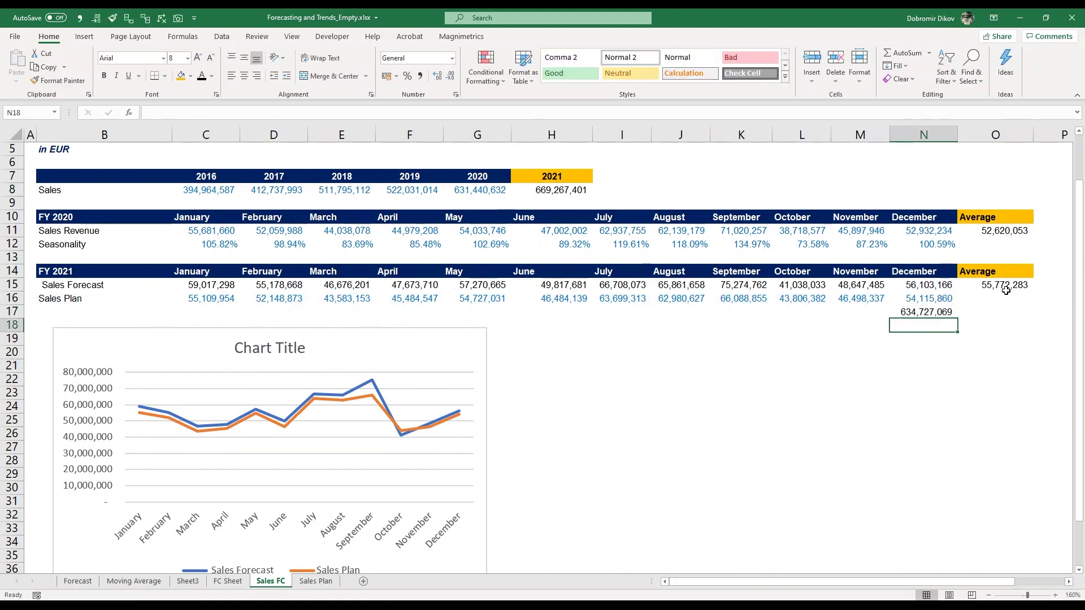
Step: Enter =H8-N17 in N18 to show the 34,540,331 forecast-over-plan gap
type("=")
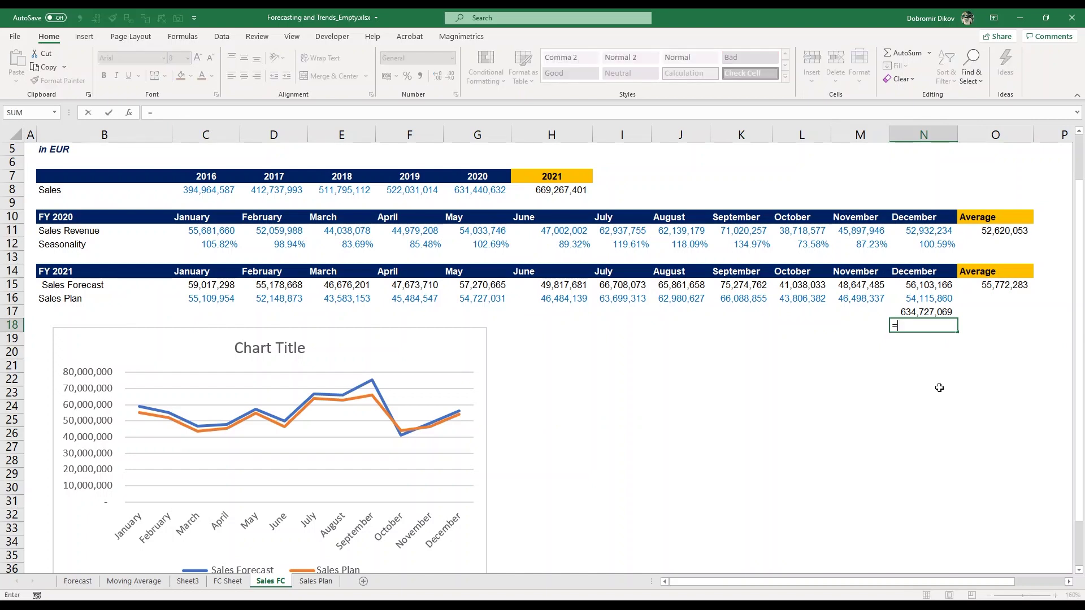
key("Up")
key("Up")
key("Up")
key("Up")
key("Up")
key("Up")
key("Up")
key("Up")
key("Up")
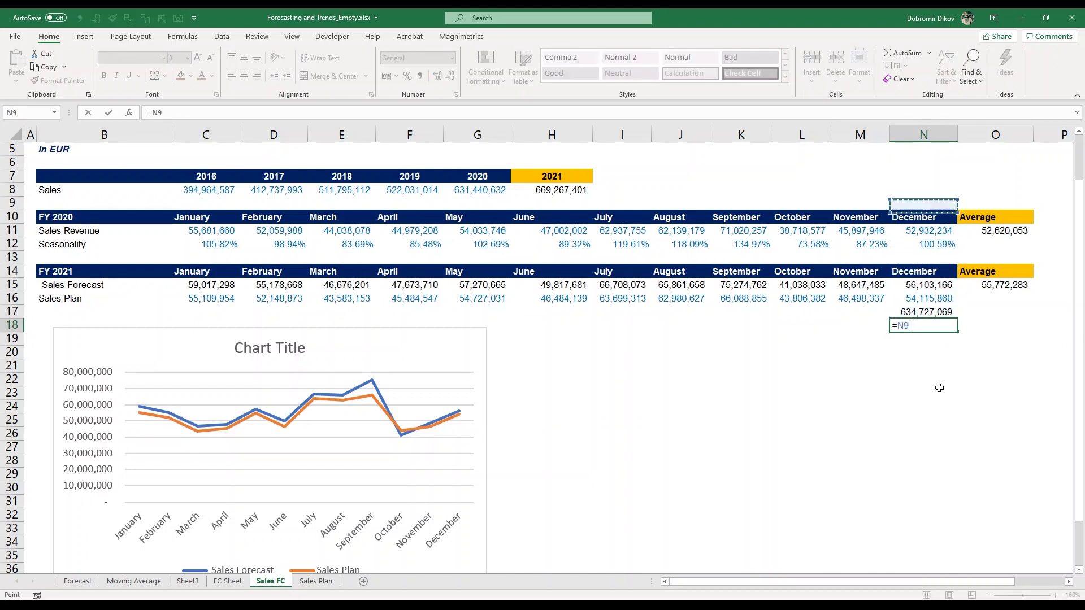
key("Up")
key("Left")
key("Left")
key("Left")
key("Left")
key("Left")
key("Left")
type("-")
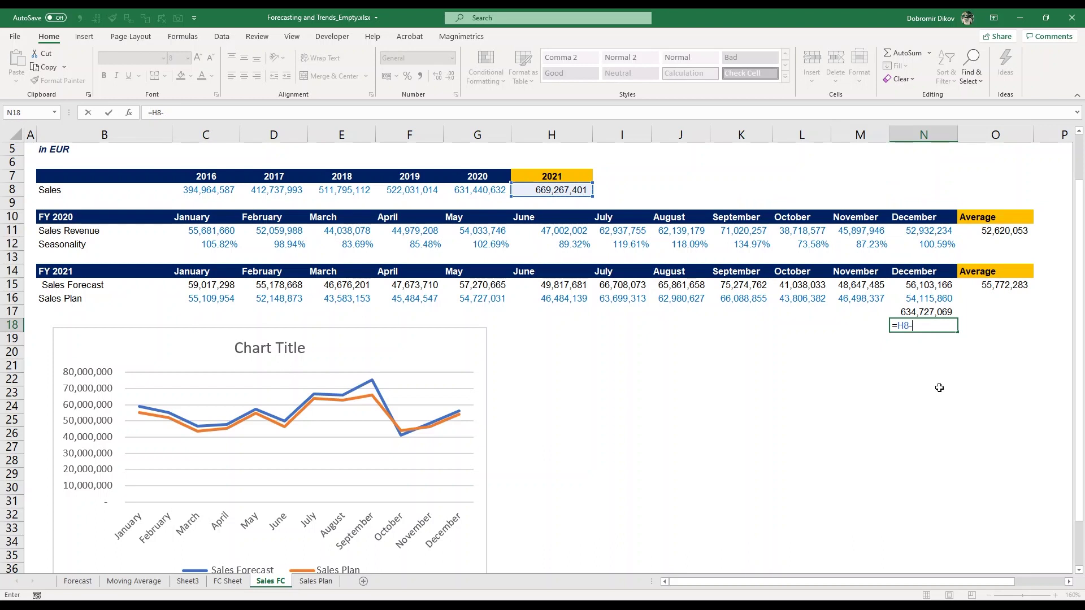
key("Up")
key("ctrl+Return")
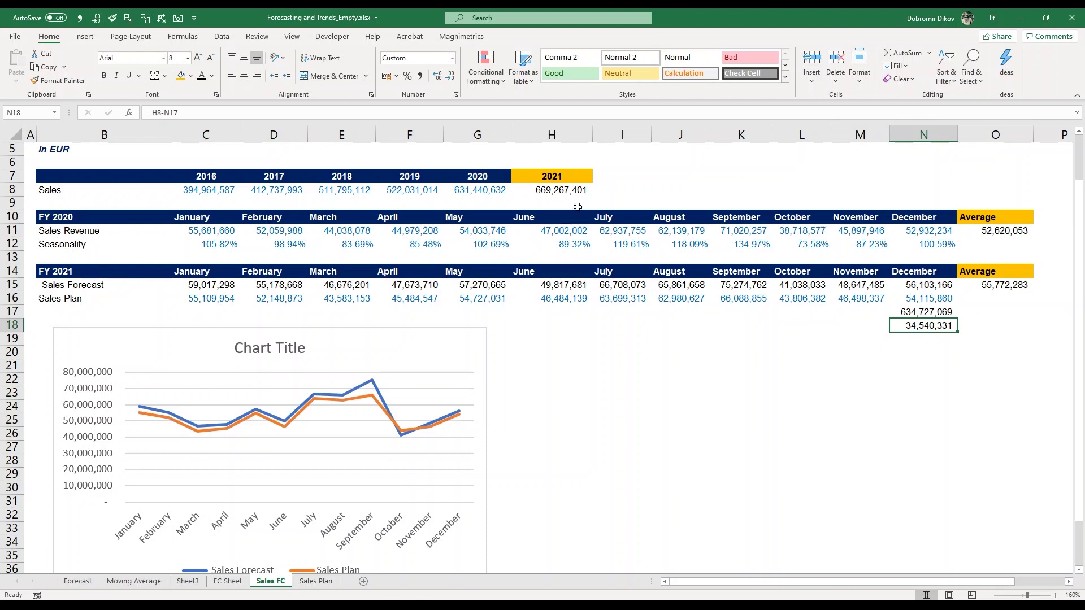
Step: Replace H8 with =G8*1.01, making 2021 sales 637,755,038 and the plan gap 3,027,969
left_click(574, 191)
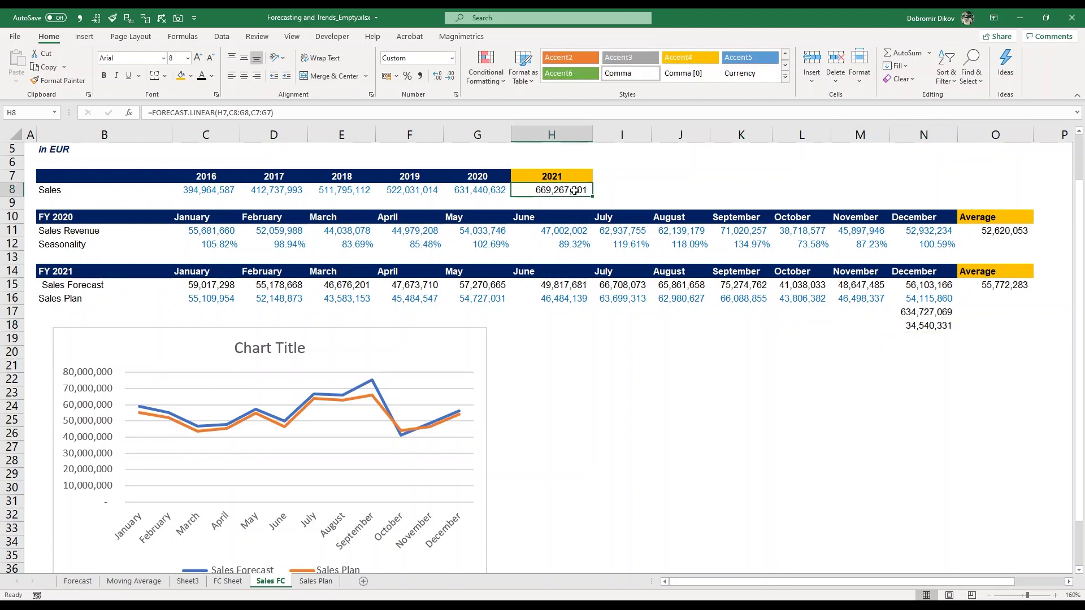
type("=")
key("Left")
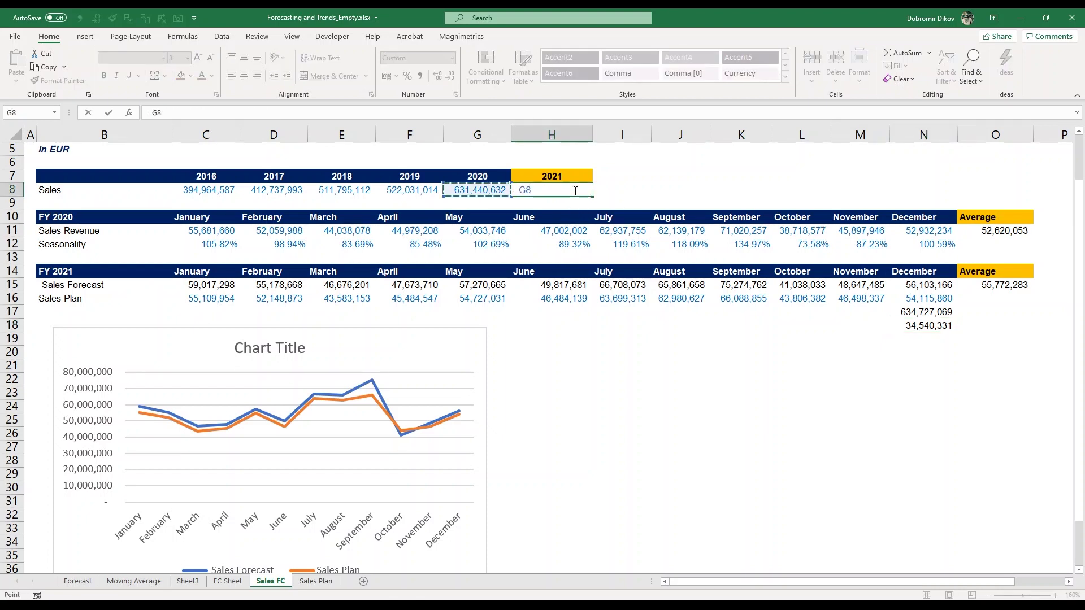
type("*1.01")
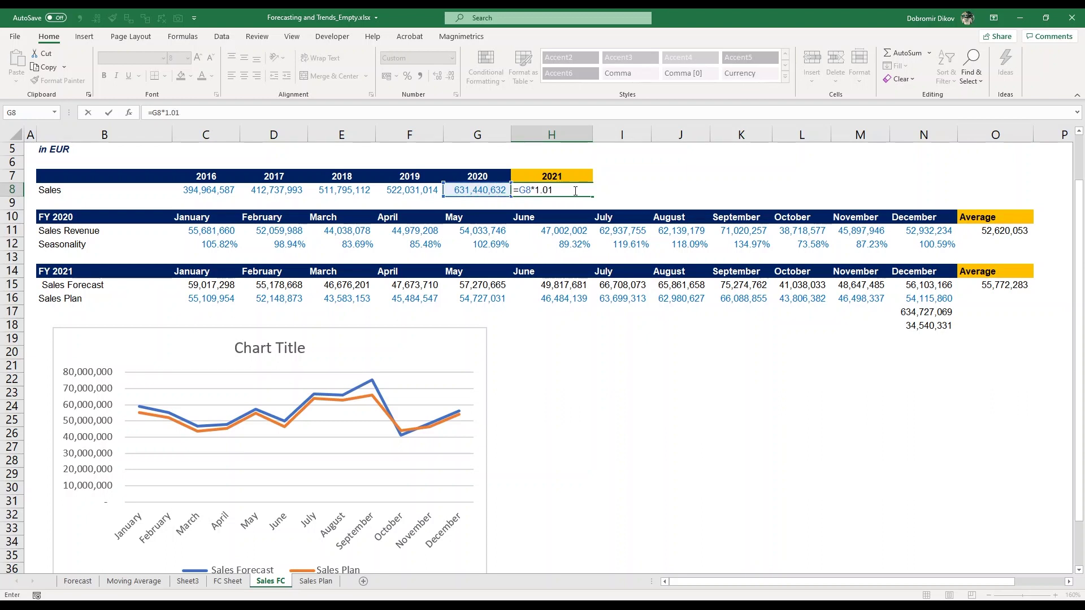
key("ctrl+Return")
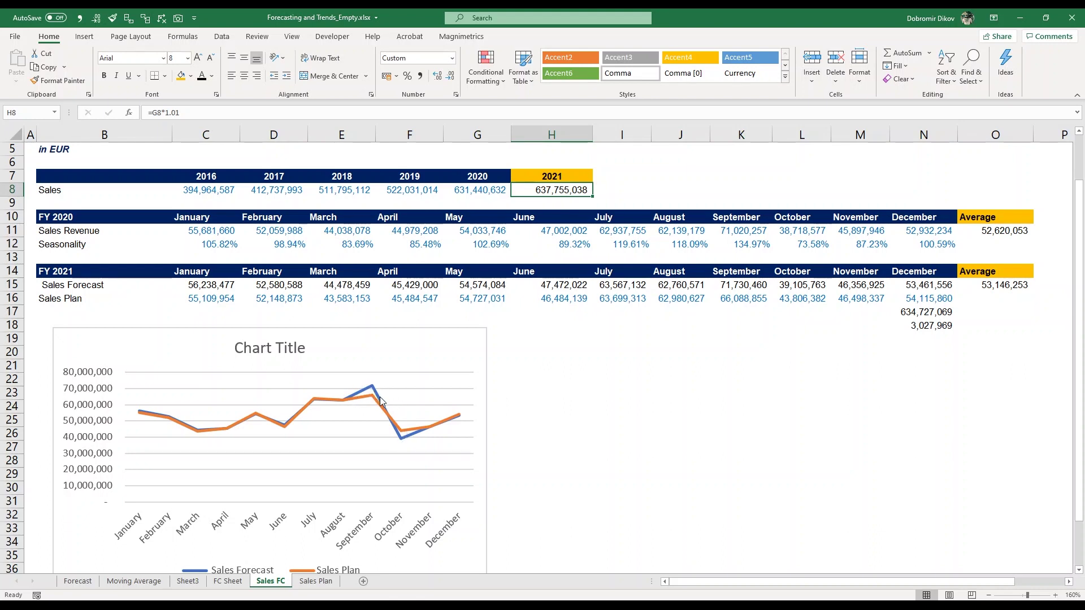
left_click(204, 301)
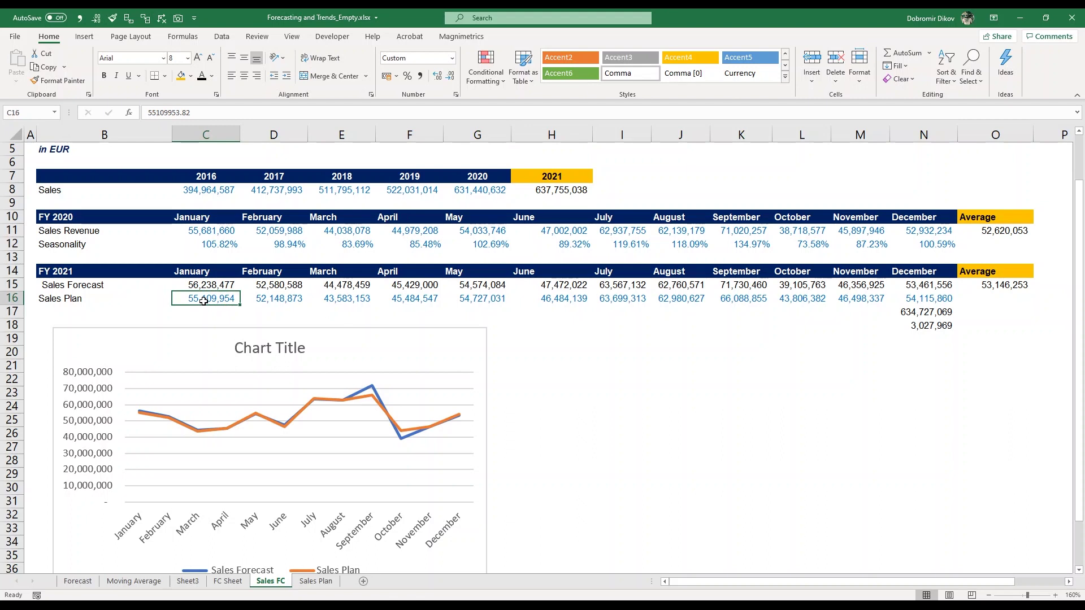
key("Right")
key("Right")
key("Right")
key("Right")
key("Right")
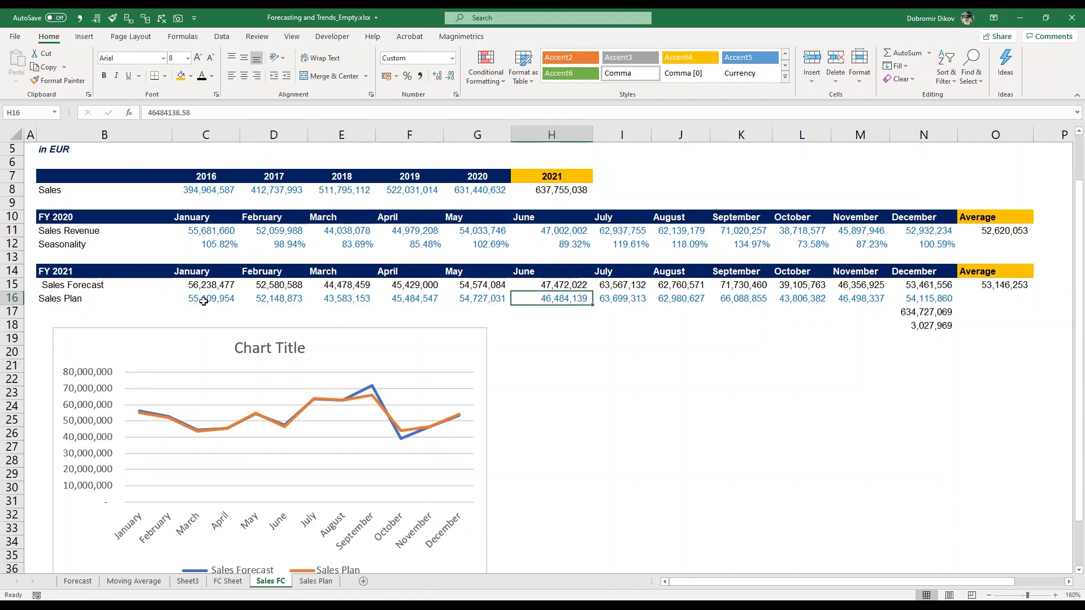
key("Left")
key("Left")
key("Left")
key("Left")
key("Left")
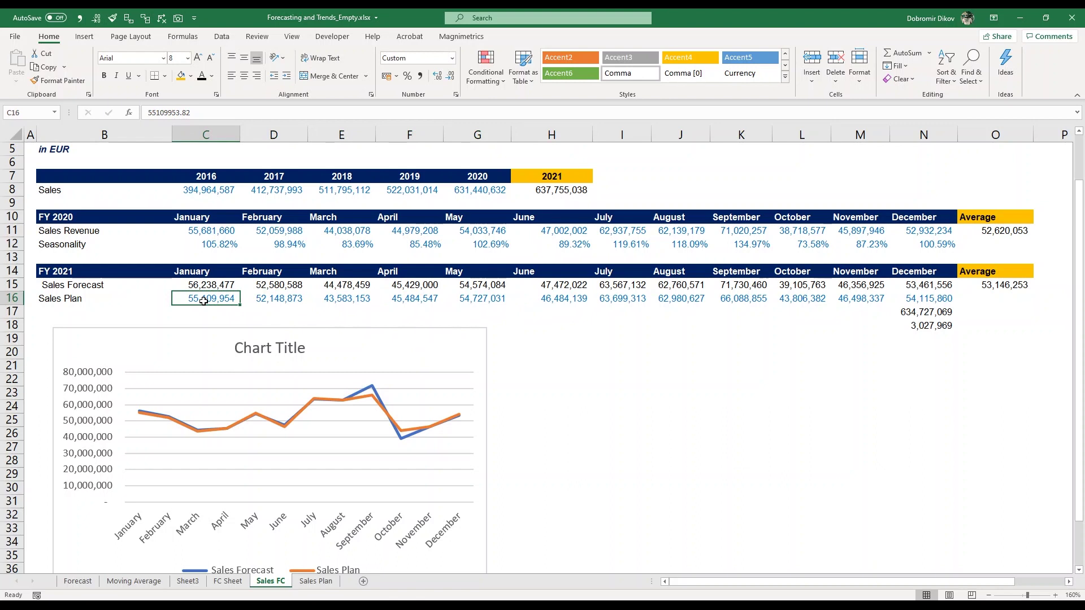
key("Right")
key("Right")
key("Right")
key("Up")
key("Up")
key("Up")
key("Up")
key("Up")
key("Left")
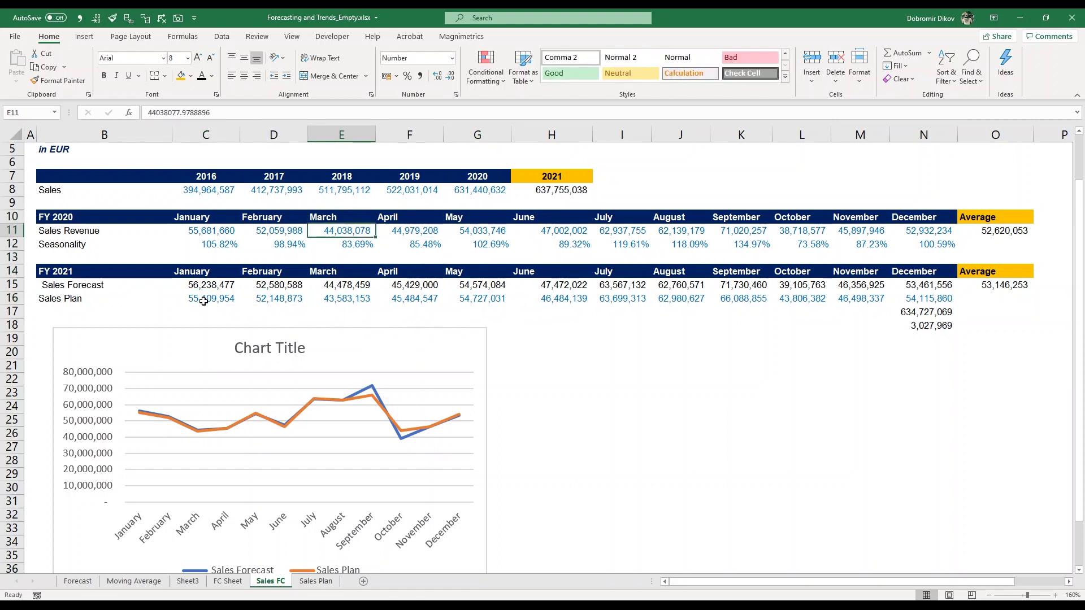
key("Left")
key("Left")
key("Left")
key("Right")
key("Right")
key("Right")
key("Right")
key("Right")
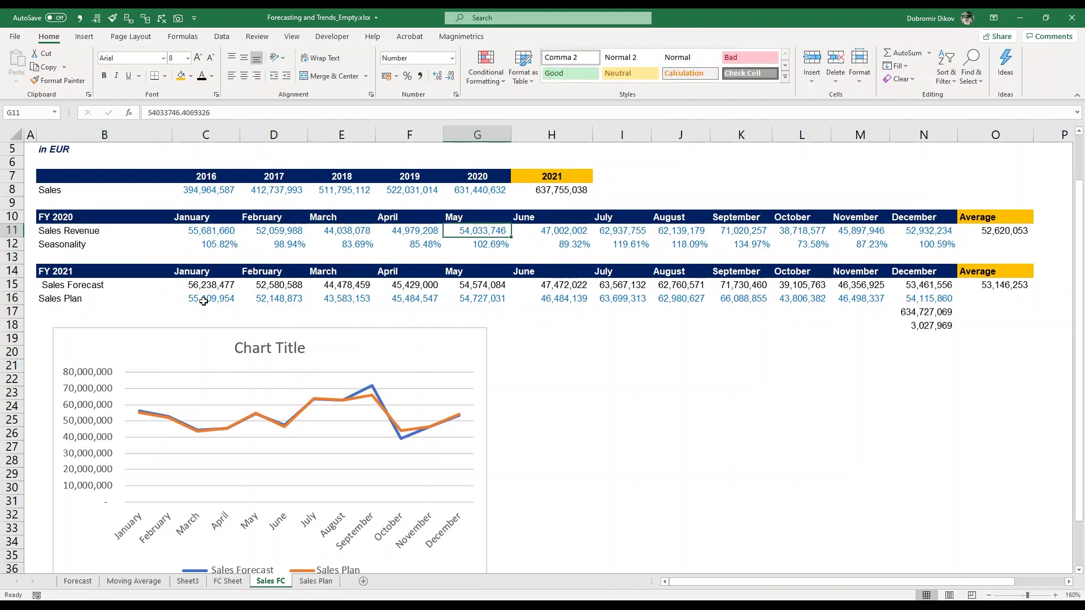
key("Right")
key("Right")
key("Down")
key("Left")
key("Left")
key("Left")
key("Left")
key("Left")
key("Left")
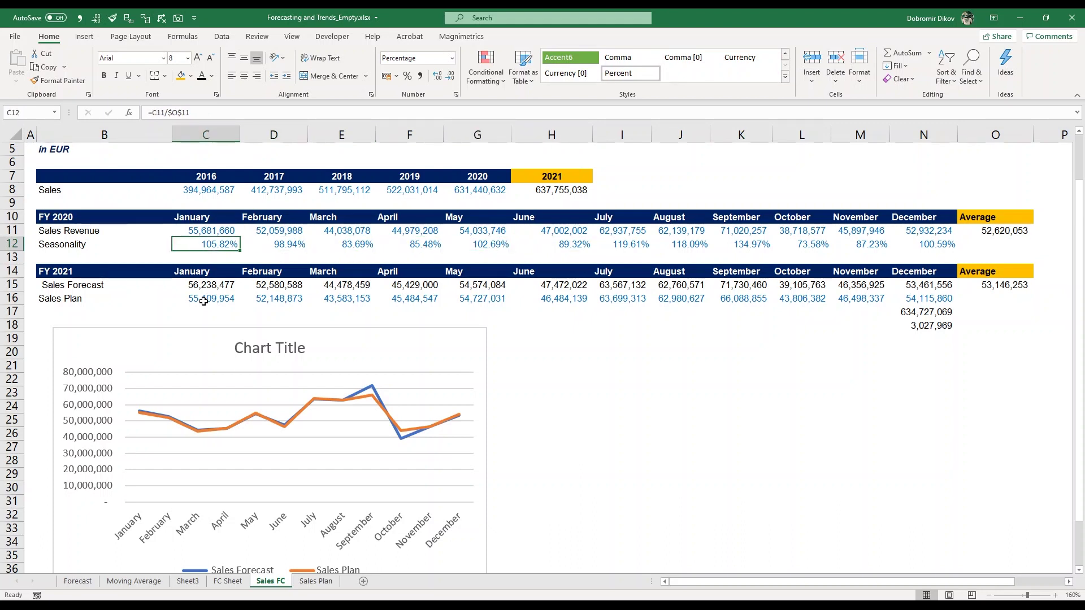
key("Right")
key("Right")
key("Right")
key("Right")
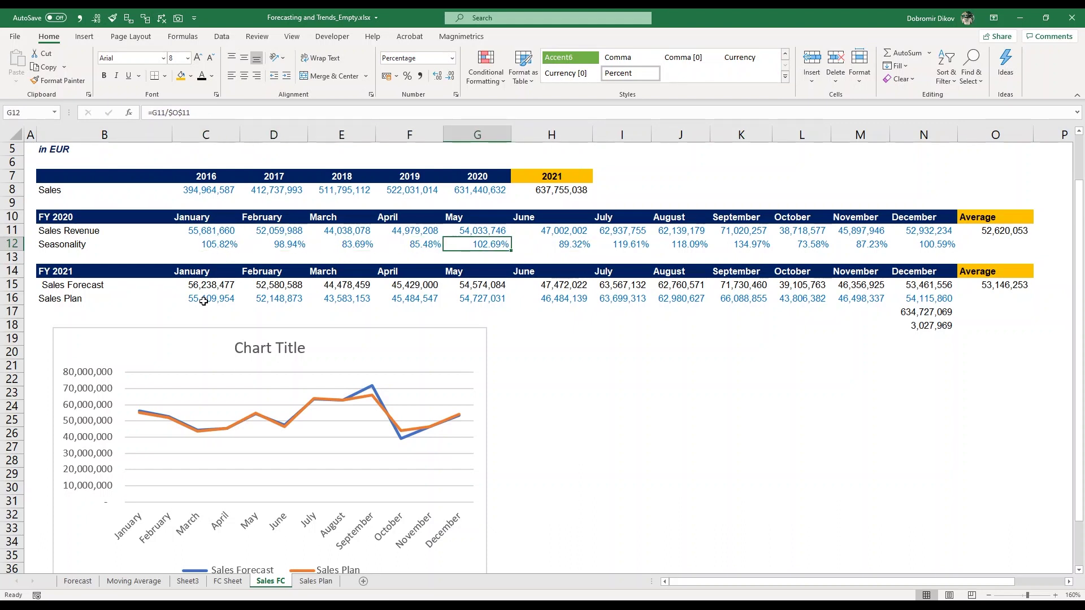